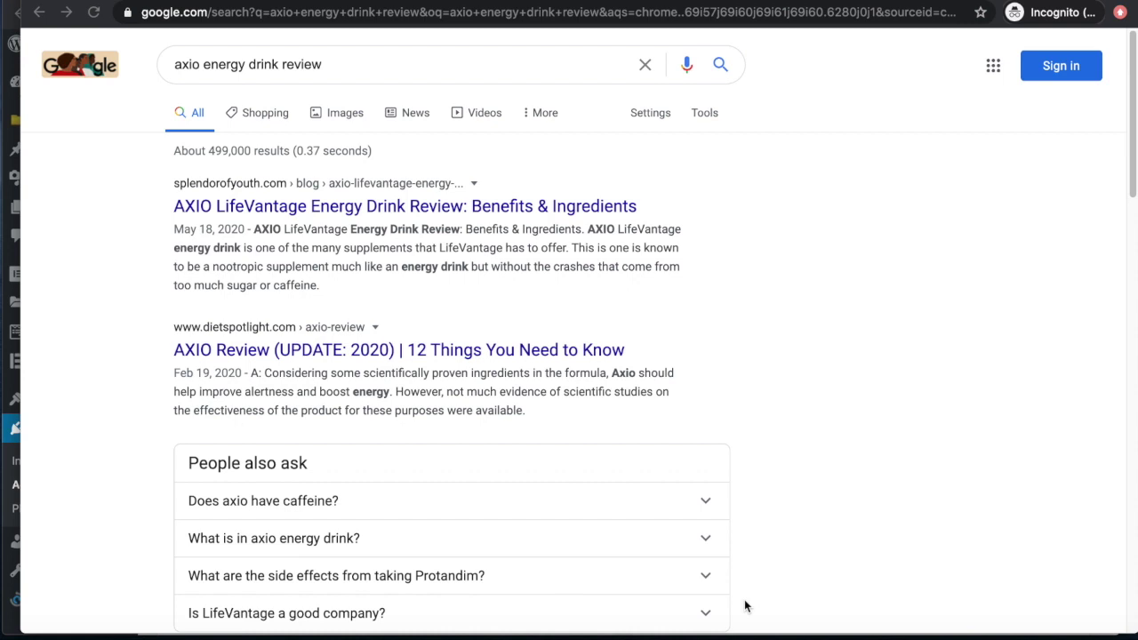
- Review the results for the axio energy drink query, and replace it with a Google search for "bhrt cost"
{"action": "scroll", "coordinate": [488, 287], "scroll_direction": "down", "scroll_amount": 3}
{"action": "scroll", "coordinate": [476, 292], "scroll_direction": "up", "scroll_amount": 3}
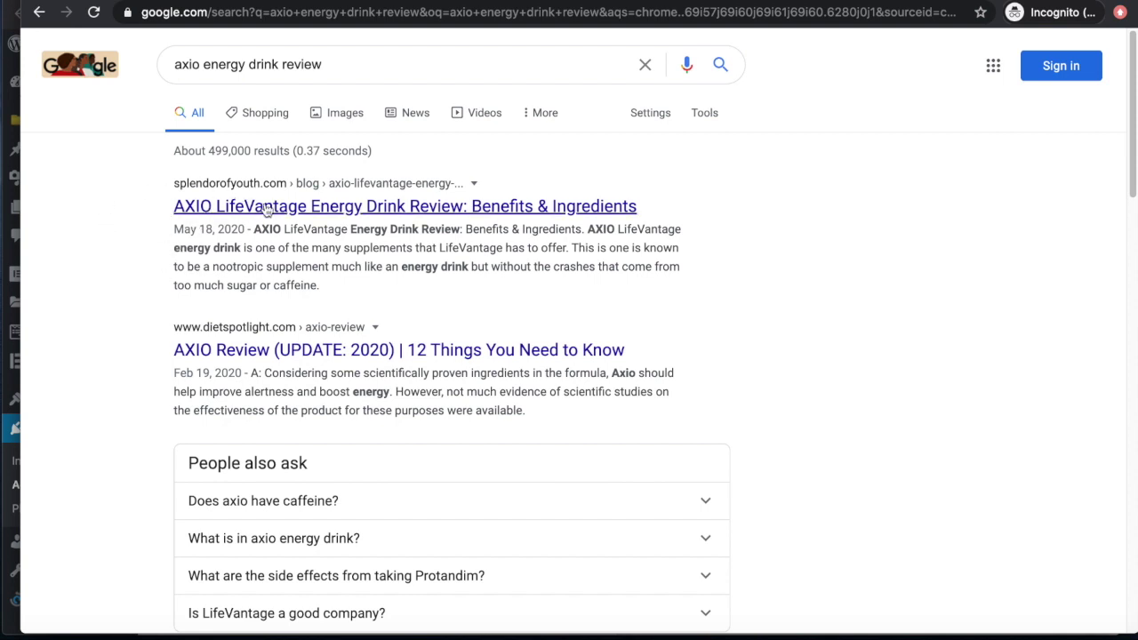
{"action": "left_click_drag", "start_coordinate": [347, 68], "coordinate": [162, 74]}
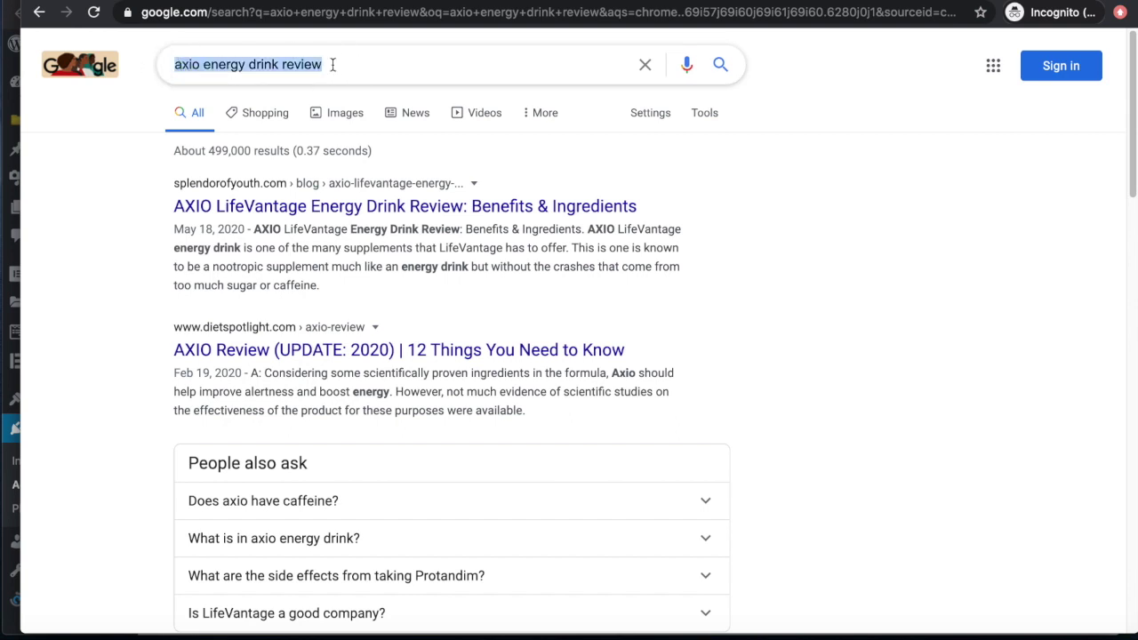
{"action": "key", "text": "super+c"}
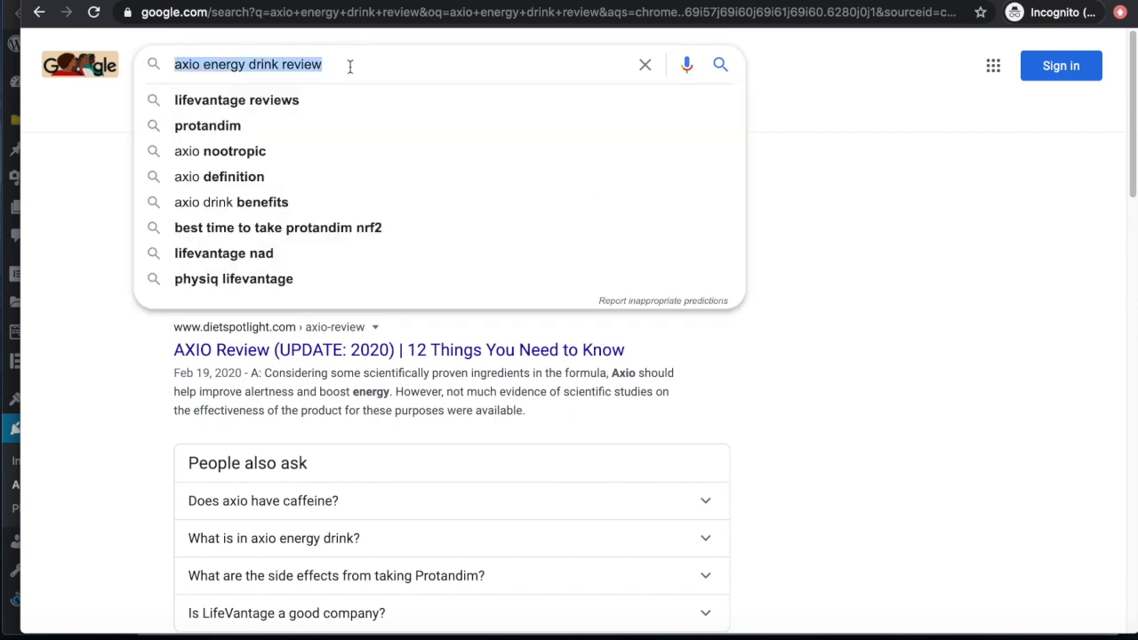
{"action": "key", "text": "BackSpace"}
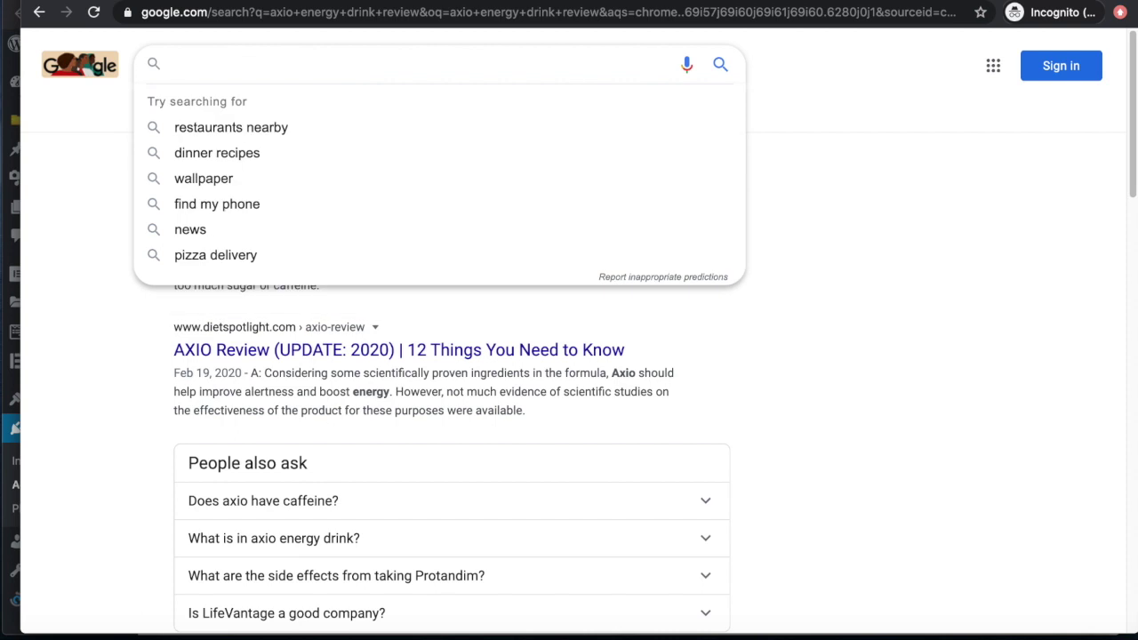
{"action": "type", "text": "bhrt cost"}
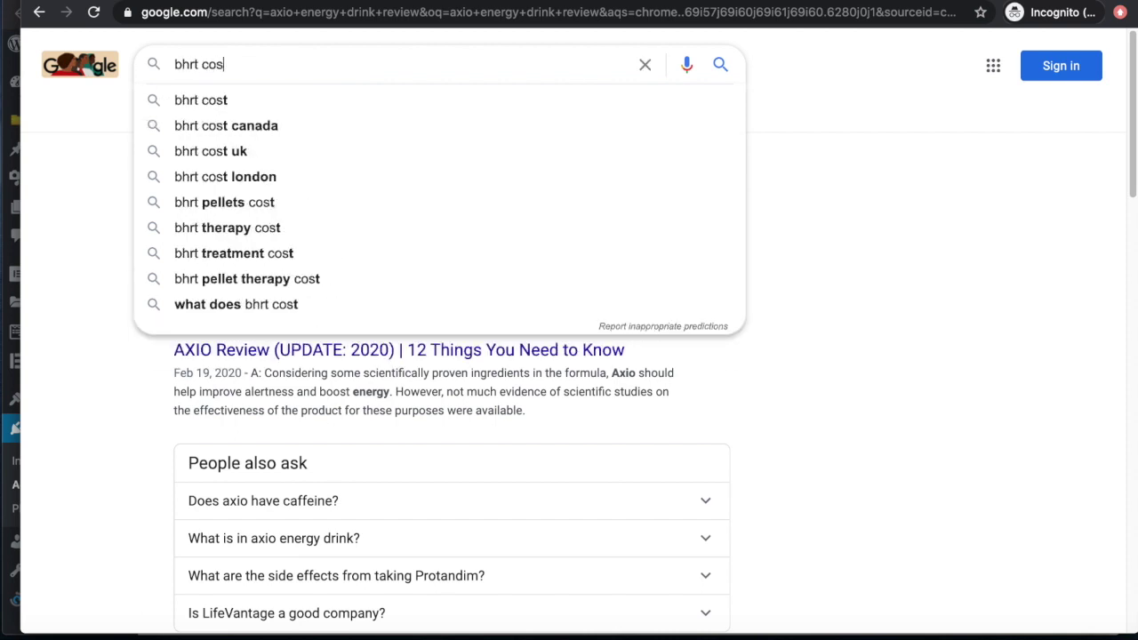
{"action": "key", "text": "Return"}
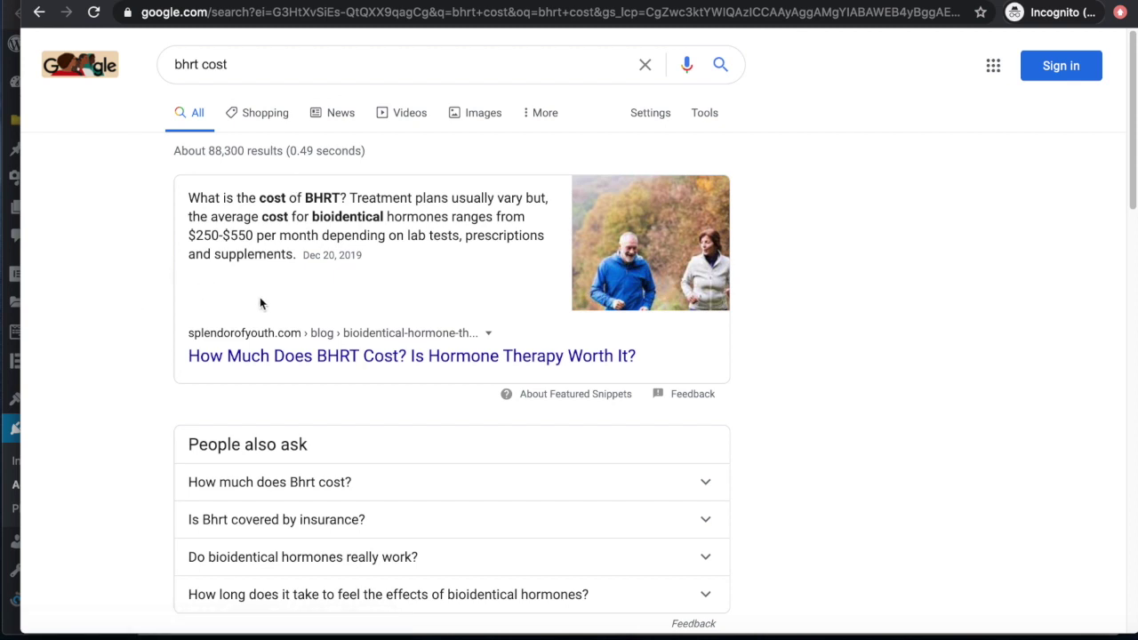
- Search Google for "fish oil belly fat" and locate the splendorofyouth.com article among the results
{"action": "left_click", "coordinate": [352, 68]}
{"action": "triple_click", "coordinate": [352, 68]}
{"action": "type", "text": "fish "}
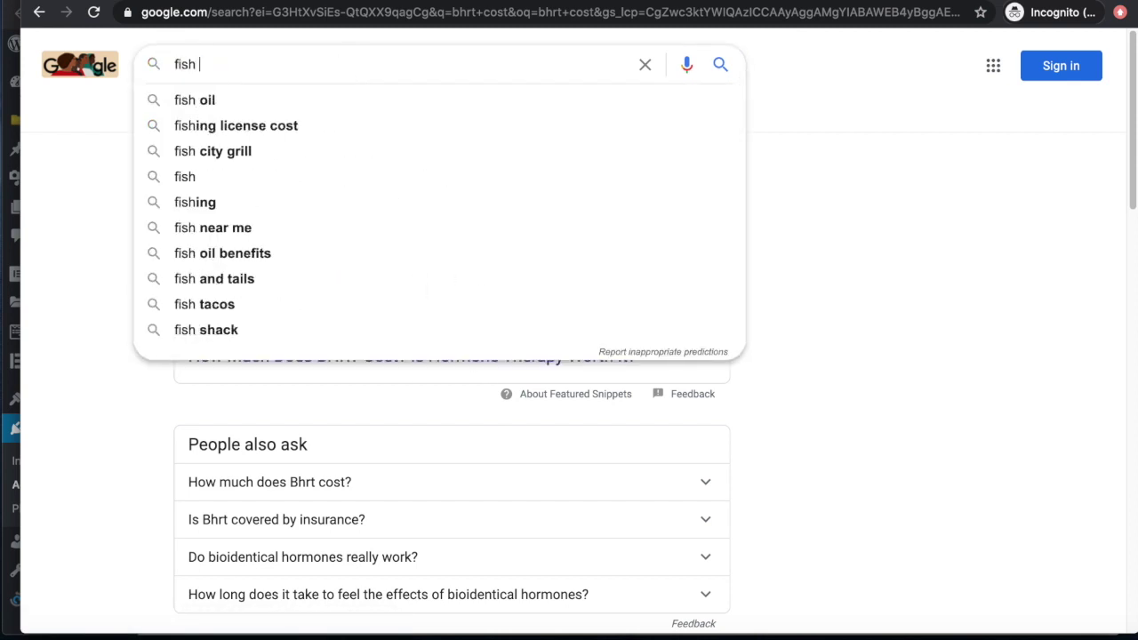
{"action": "type", "text": "oil belly "}
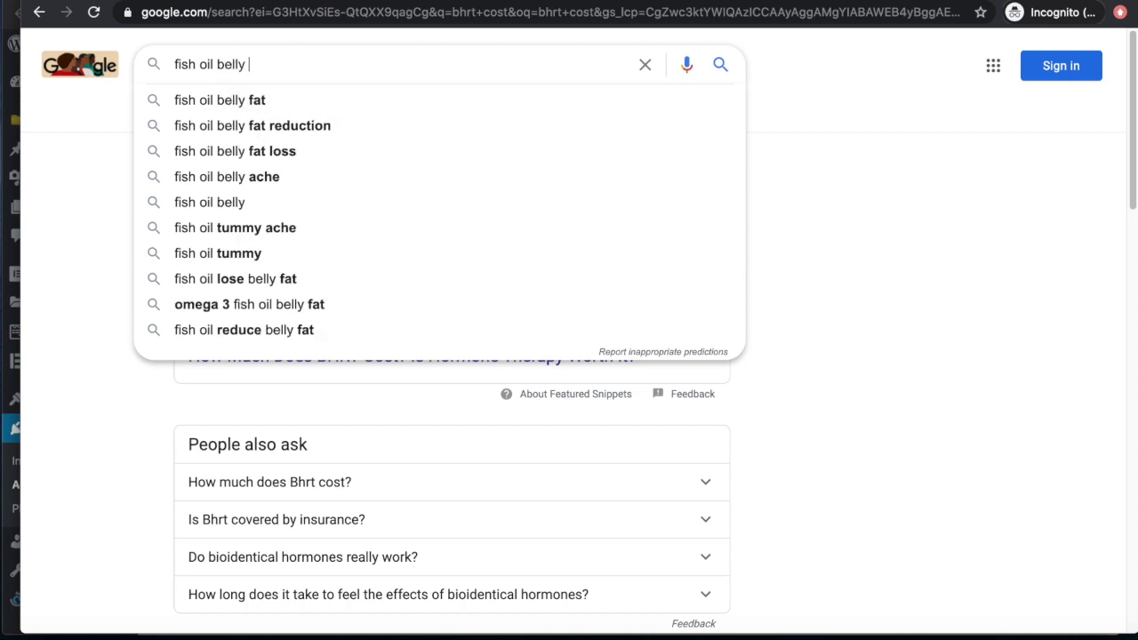
{"action": "type", "text": "fat"}
{"action": "key", "text": "Return"}
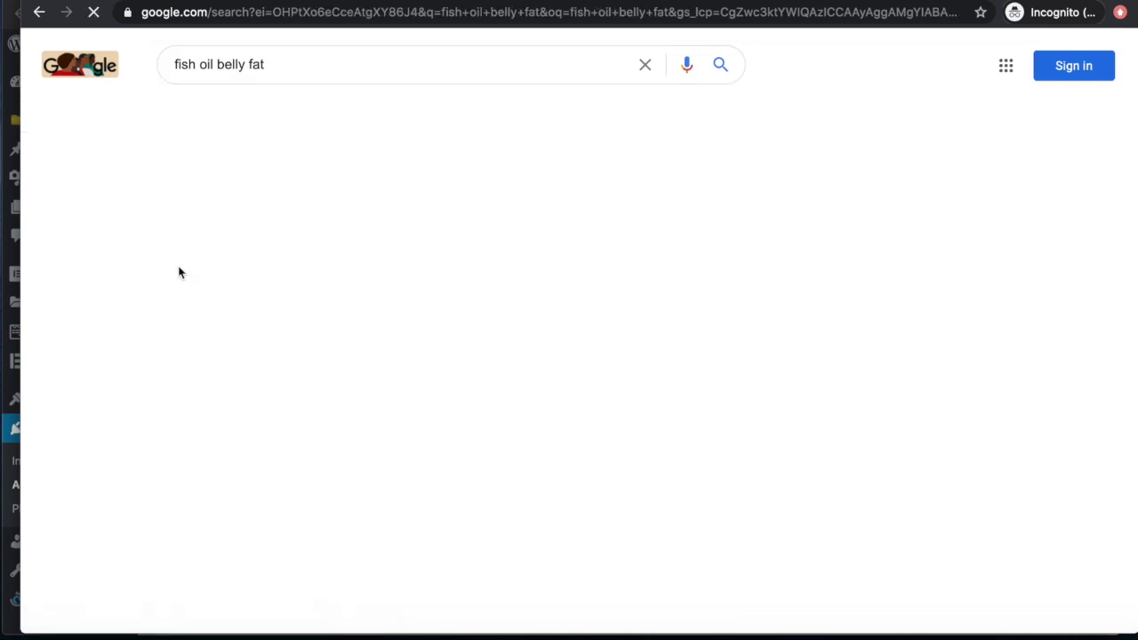
{"action": "scroll", "coordinate": [120, 334], "scroll_direction": "down", "scroll_amount": 5}
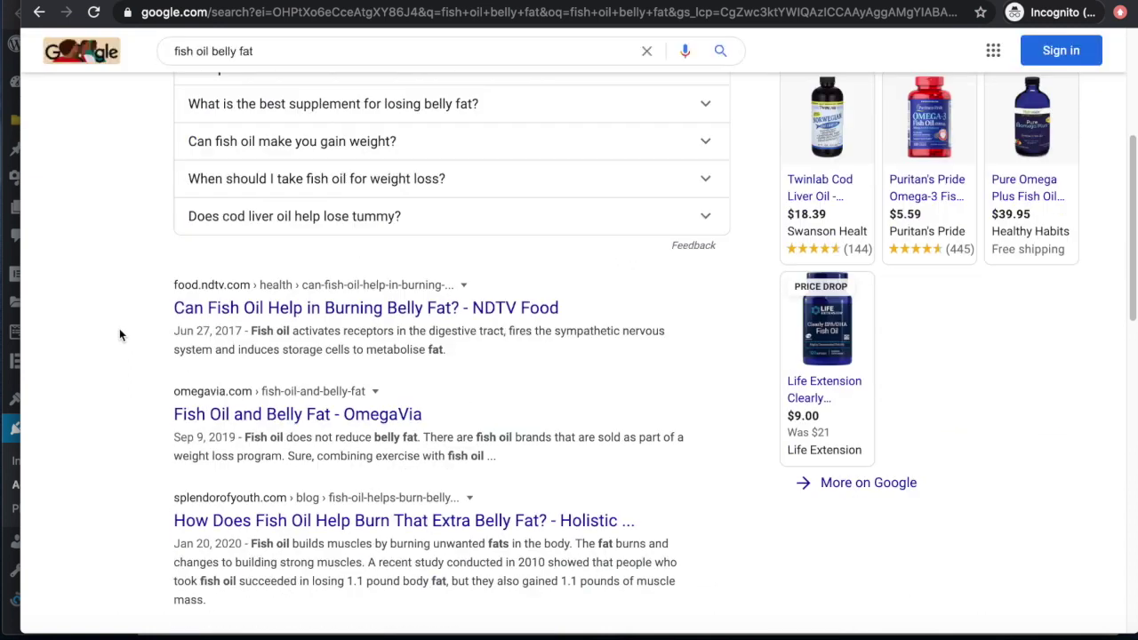
{"action": "scroll", "coordinate": [122, 334], "scroll_direction": "down", "scroll_amount": 1}
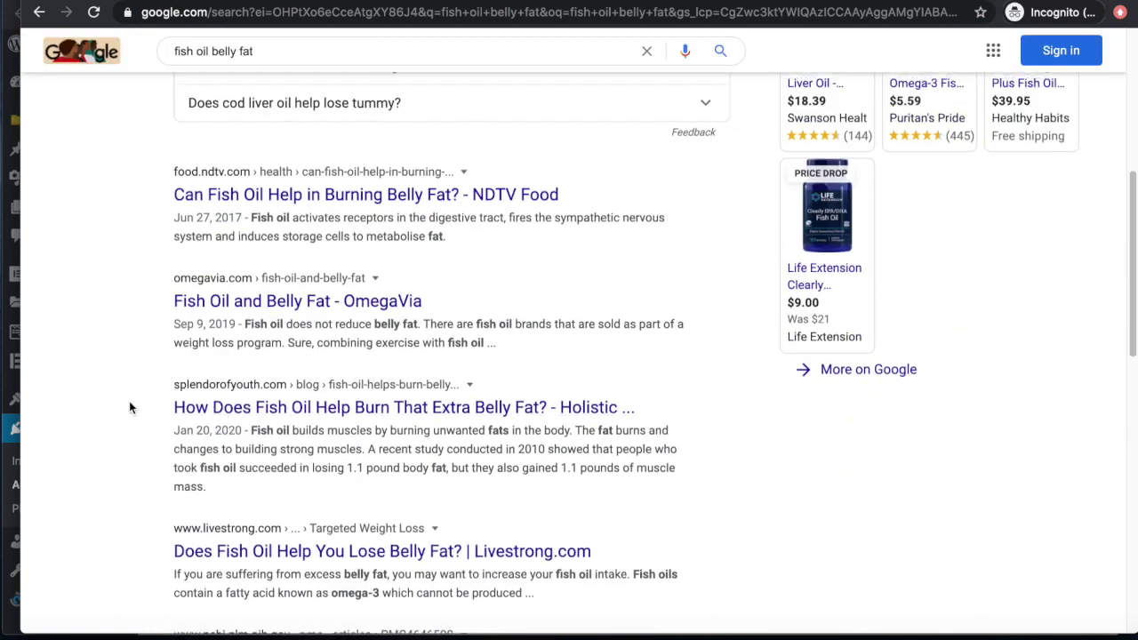
- Search Google for "homeopathy vs holistic medicine" and find the splendorofyouth.com listing in the results
{"action": "scroll", "coordinate": [129, 401], "scroll_direction": "up", "scroll_amount": 5}
{"action": "triple_click", "coordinate": [325, 66]}
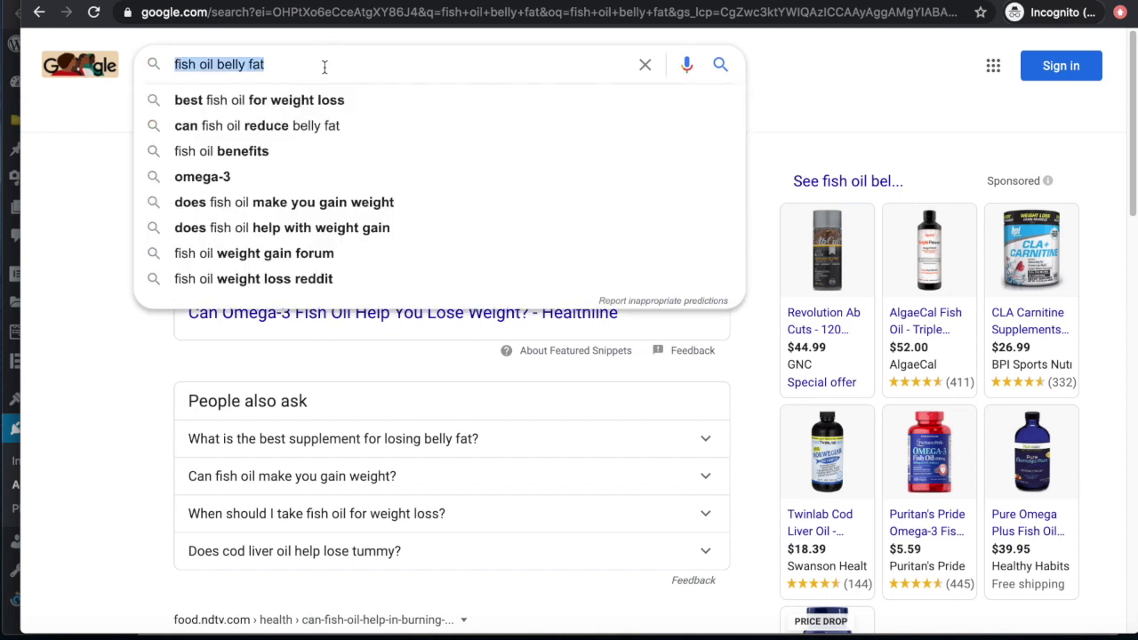
{"action": "type", "text": "home"}
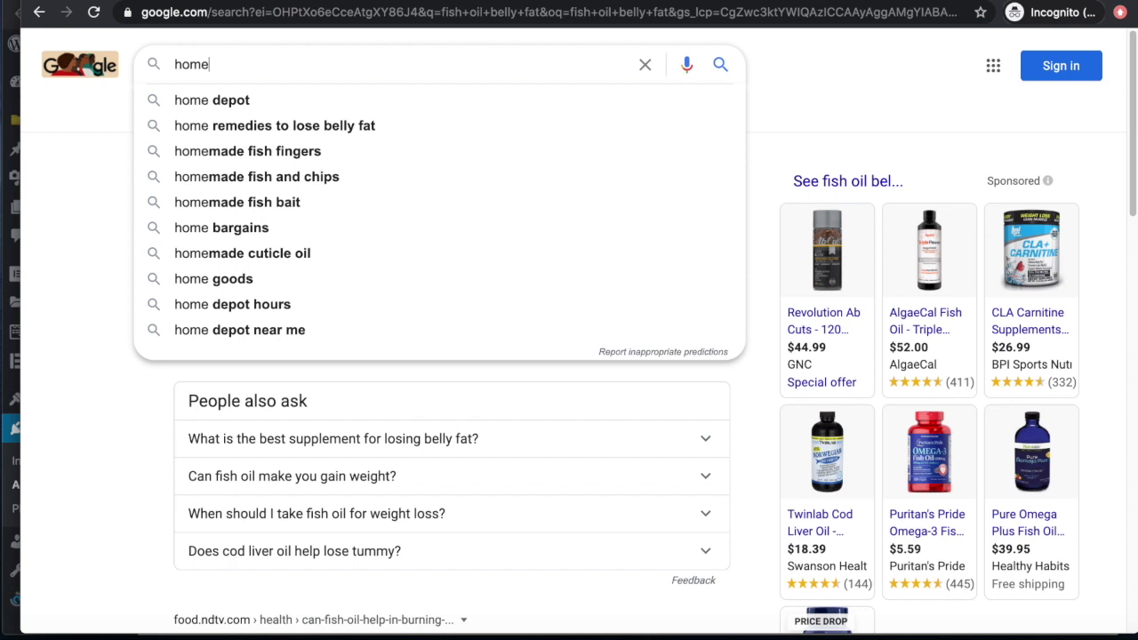
{"action": "type", "text": "opathy vs h"}
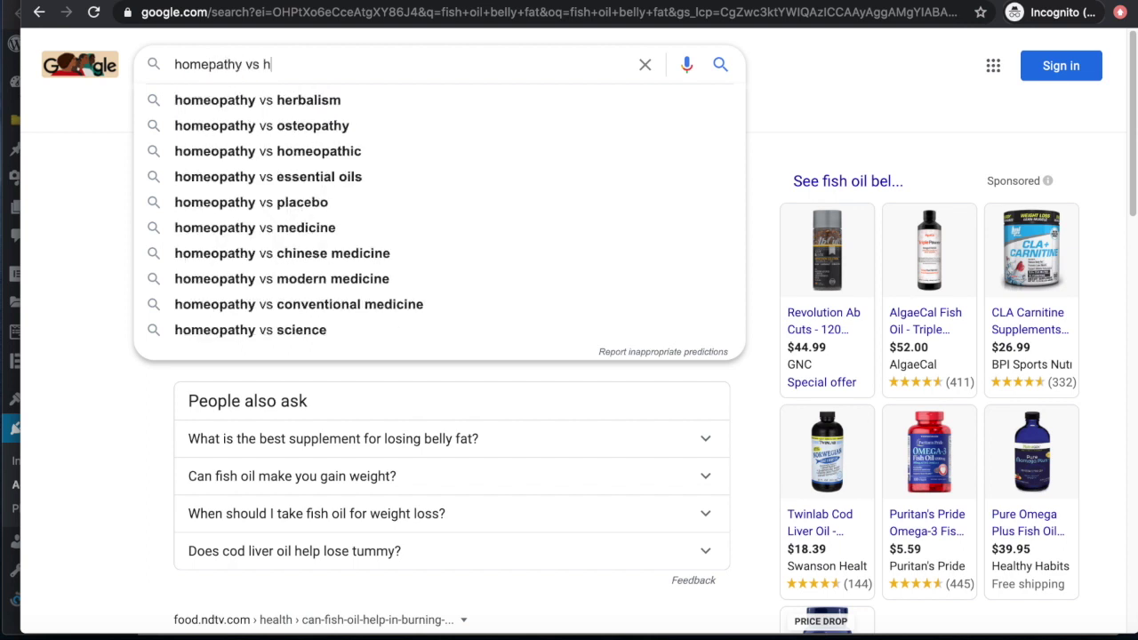
{"action": "type", "text": "oli"}
{"action": "key", "text": "Down"}
{"action": "key", "text": "Return"}
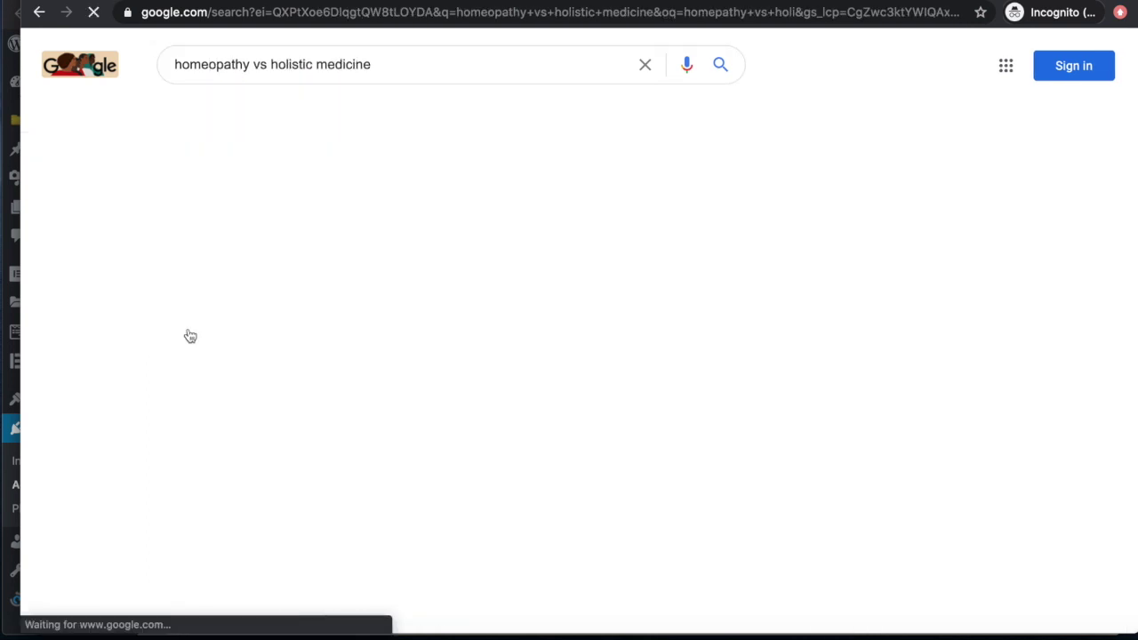
{"action": "scroll", "coordinate": [103, 344], "scroll_direction": "down", "scroll_amount": 5}
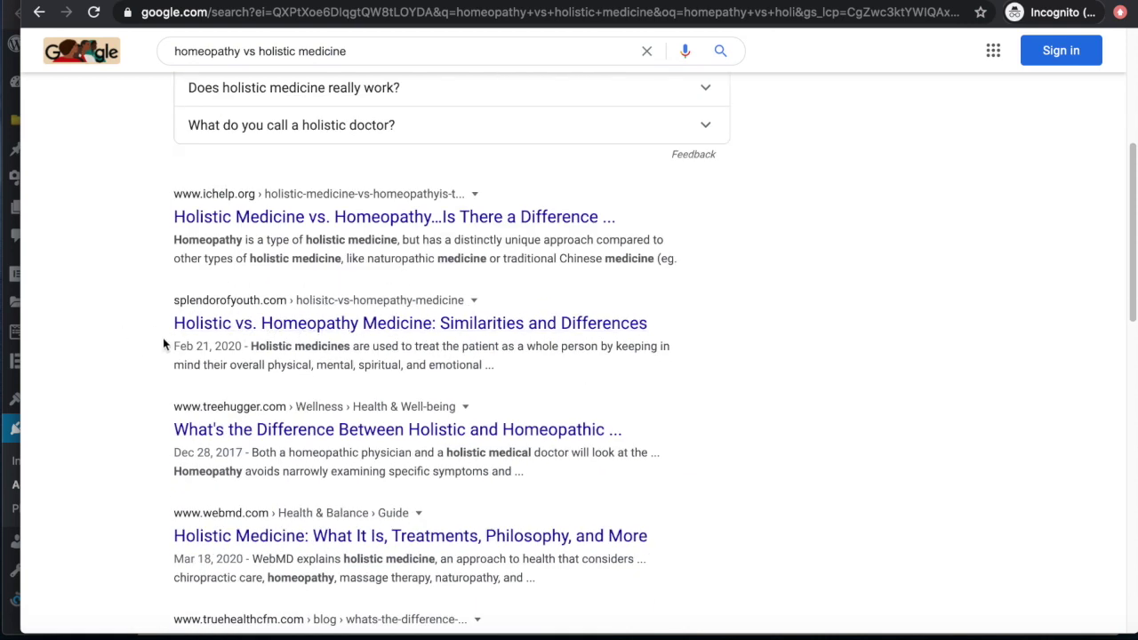
{"action": "scroll", "coordinate": [163, 337], "scroll_direction": "up", "scroll_amount": 5}
{"action": "scroll", "coordinate": [148, 328], "scroll_direction": "down", "scroll_amount": 1}
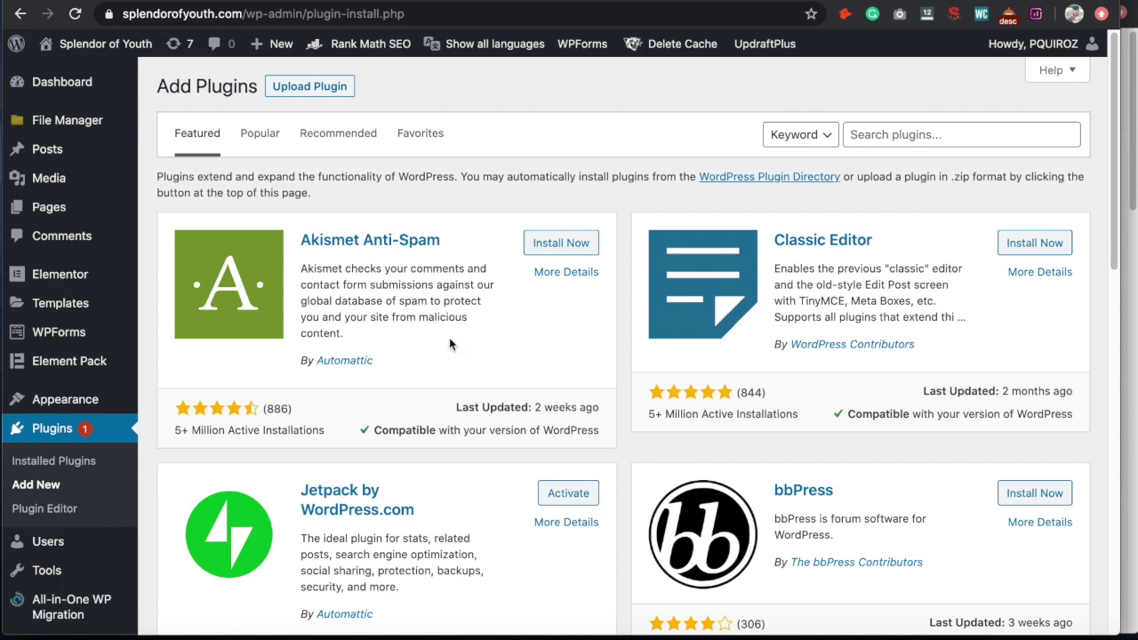
- Search the WordPress plugin directory for "rank math" and look over the matching plugins
{"action": "left_click", "coordinate": [896, 134]}
{"action": "type", "text": "rank math"}
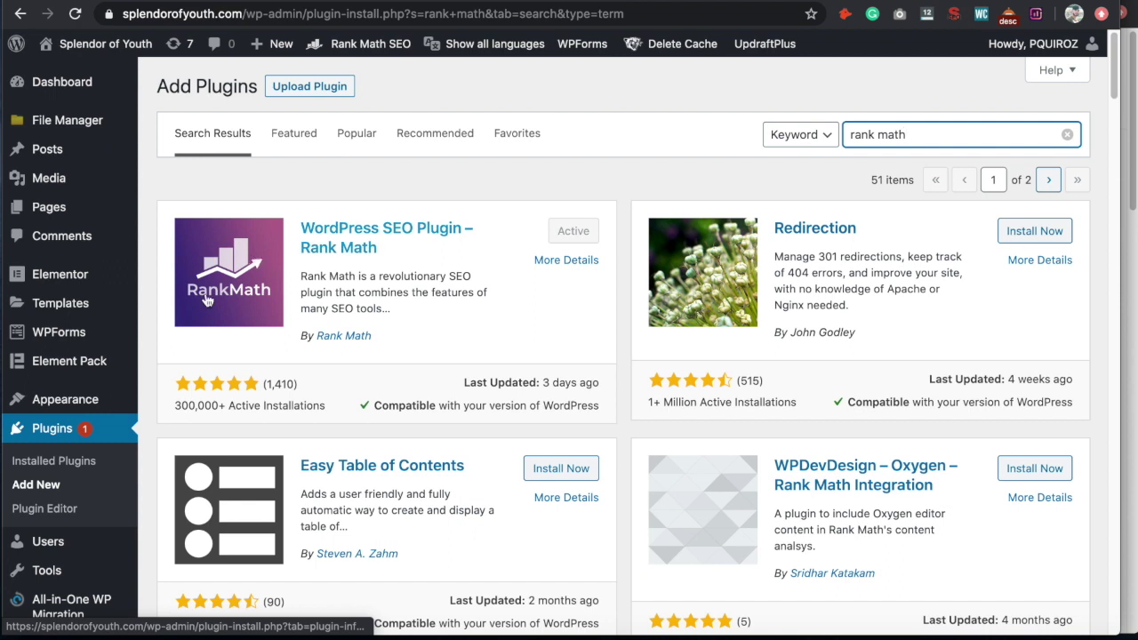
{"action": "scroll", "coordinate": [149, 367], "scroll_direction": "down", "scroll_amount": 2}
{"action": "scroll", "coordinate": [149, 367], "scroll_direction": "up", "scroll_amount": 2}
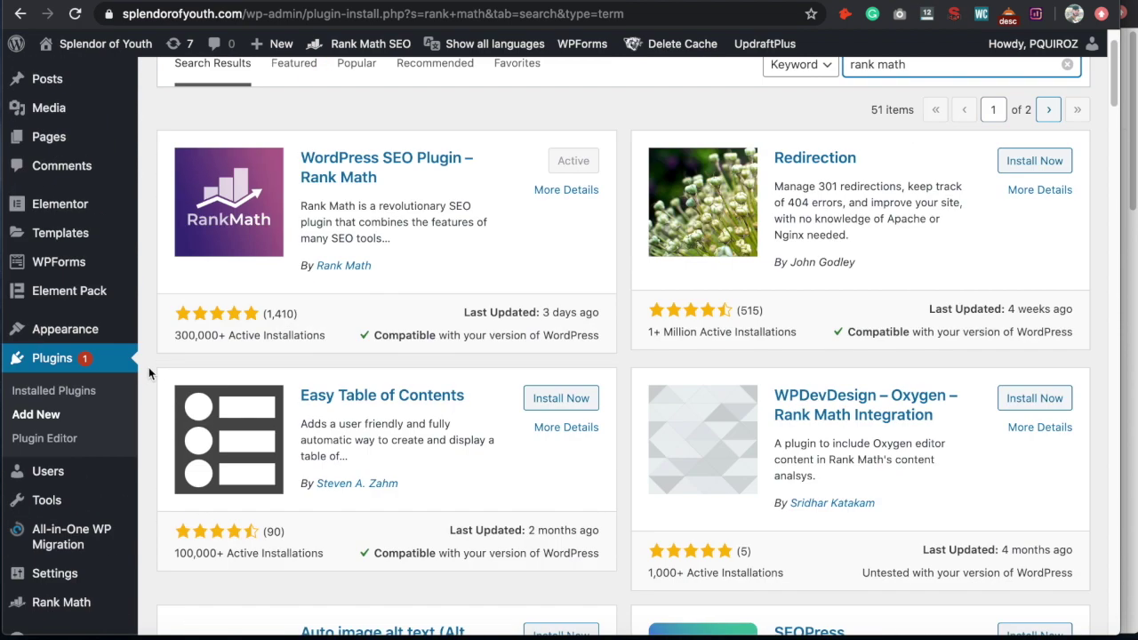
- Search the WordPress plugin directory for "elementor" and check the Elementor Page Builder's active installation figure
{"action": "mouse_move", "coordinate": [57, 286]}
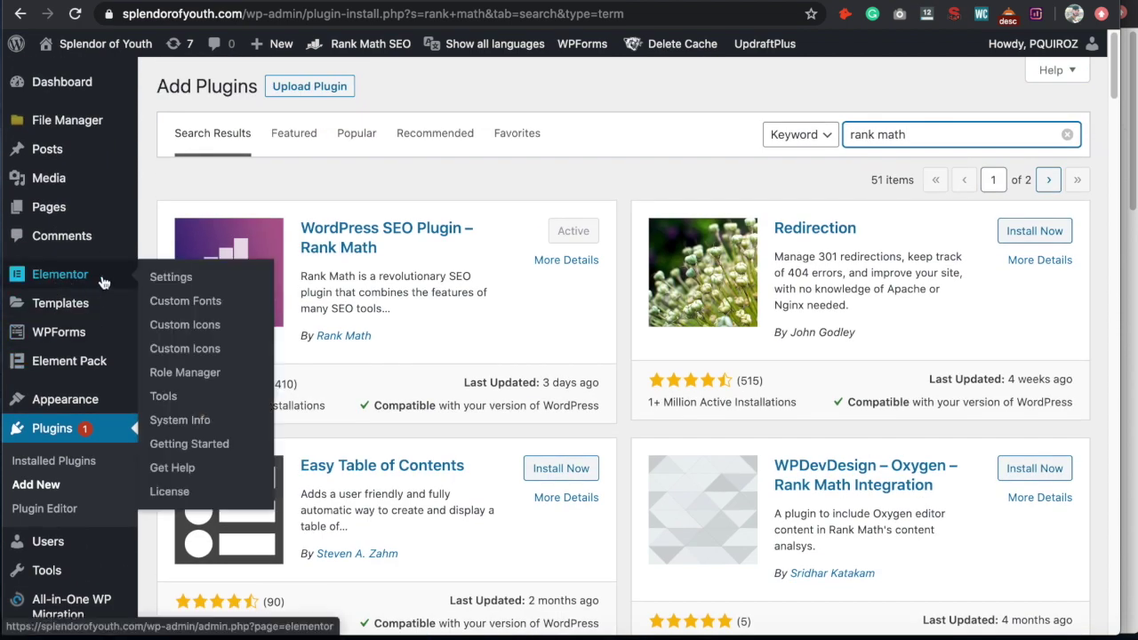
{"action": "left_click_drag", "start_coordinate": [915, 138], "coordinate": [867, 138]}
{"action": "key", "text": "Right"}
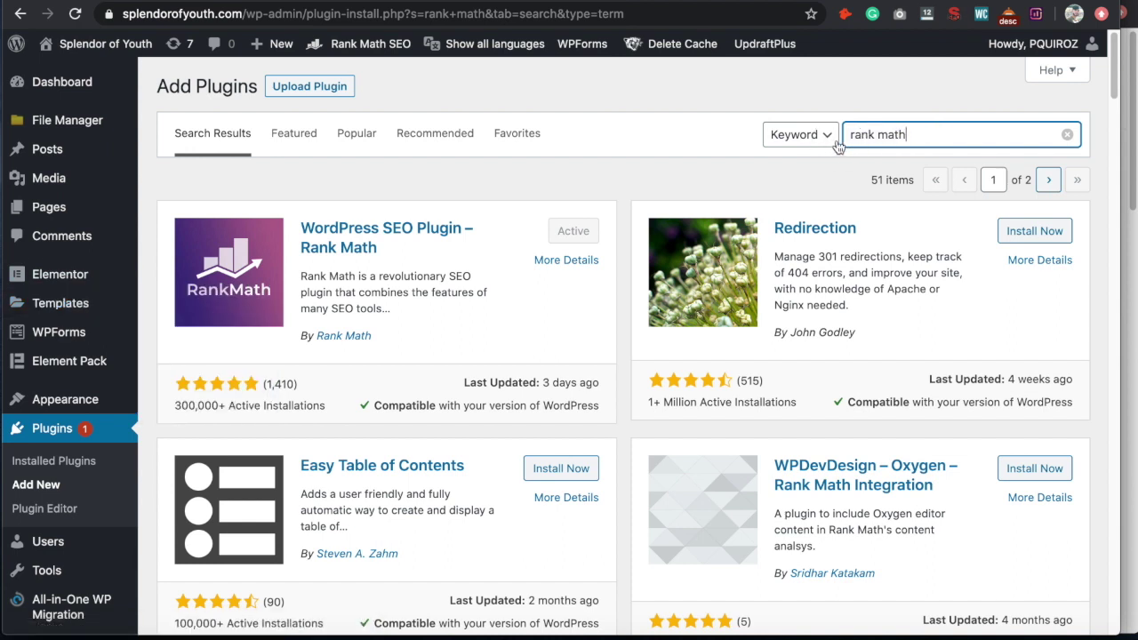
{"action": "key", "text": "BackSpace"}
{"action": "key", "text": "BackSpace"}
{"action": "key", "text": "BackSpace"}
{"action": "key", "text": "BackSpace"}
{"action": "key", "text": "BackSpace"}
{"action": "key", "text": "BackSpace"}
{"action": "key", "text": "BackSpace"}
{"action": "key", "text": "BackSpace"}
{"action": "key", "text": "BackSpace"}
{"action": "type", "text": "ele"}
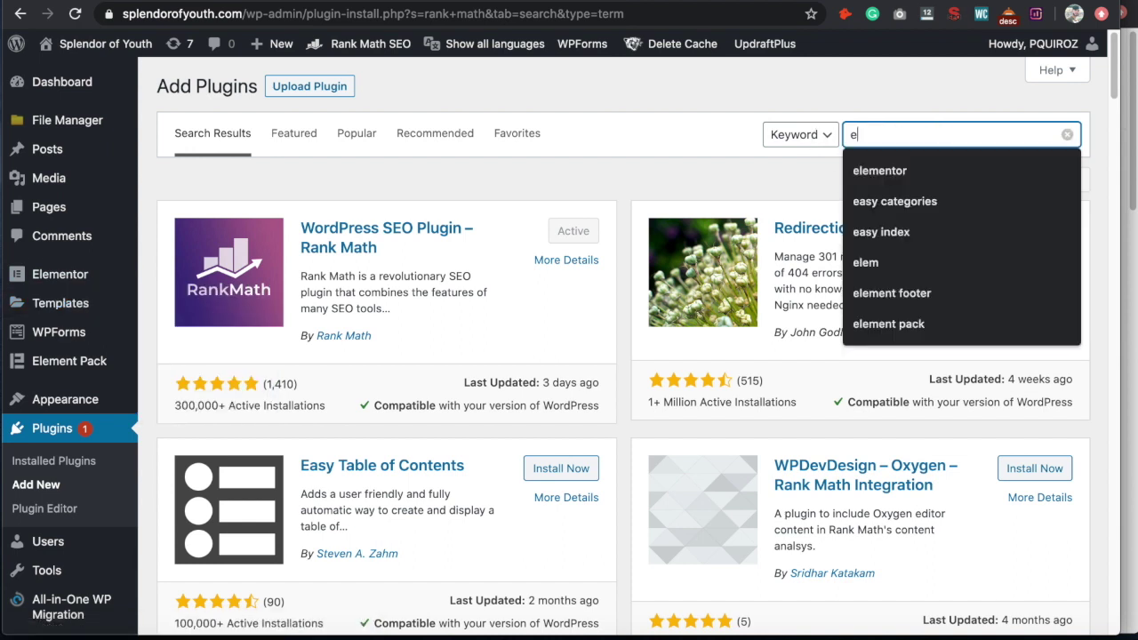
{"action": "type", "text": "mentor"}
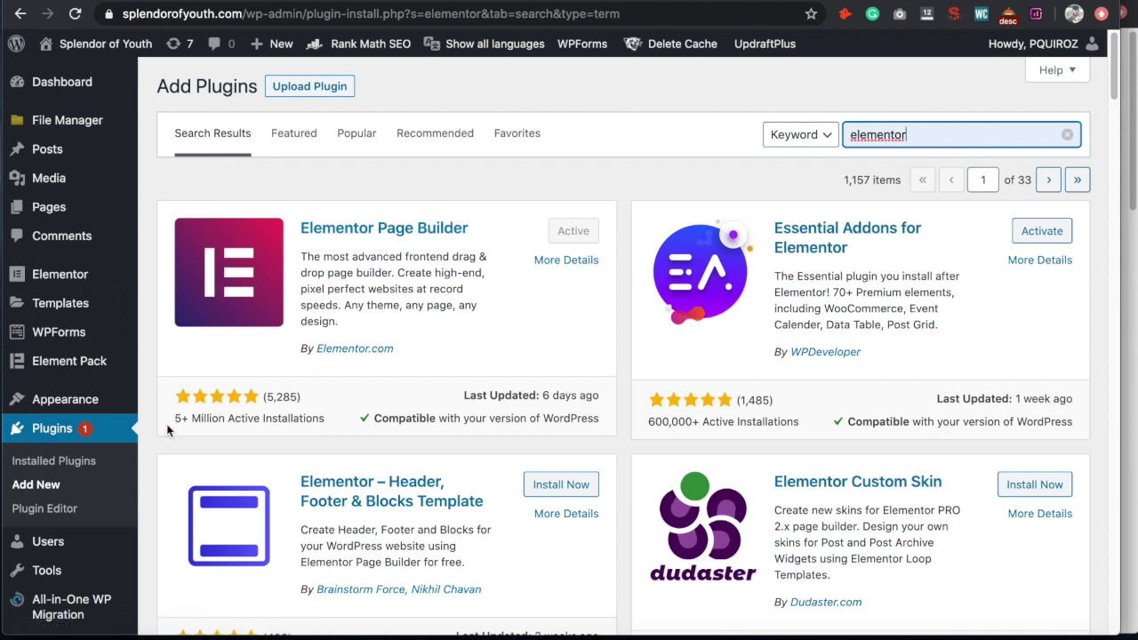
{"action": "left_click_drag", "start_coordinate": [178, 418], "coordinate": [328, 407]}
{"action": "left_click", "coordinate": [334, 413]}
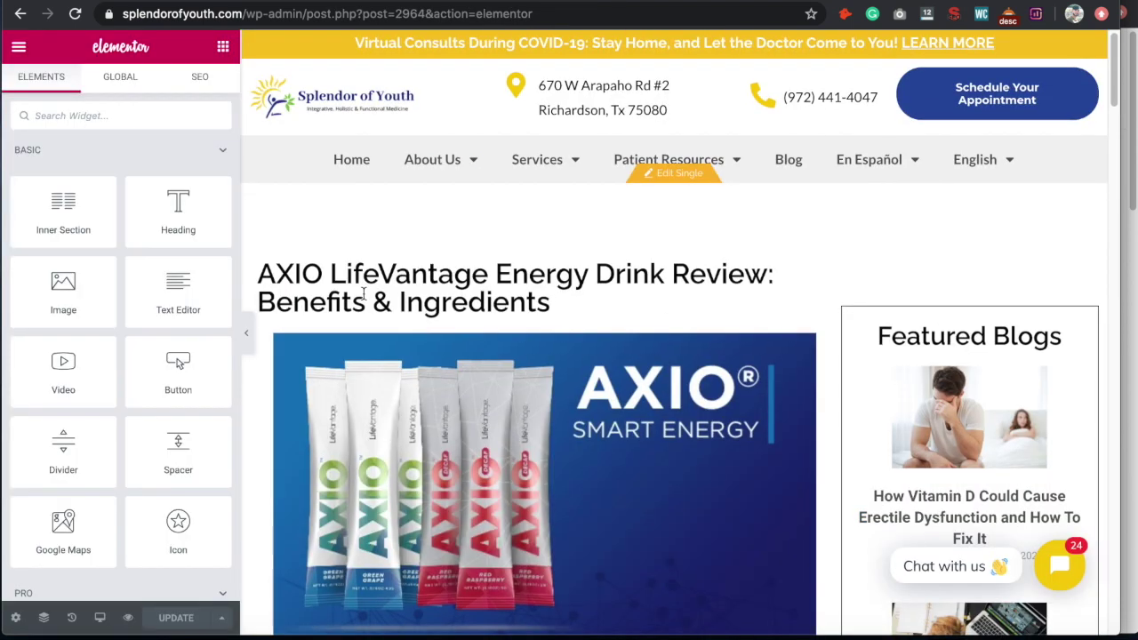
- Look through the AXIO LifeVantage Energy Drink Review post in the Elementor editor, from its title to the embedded video
{"action": "scroll", "coordinate": [362, 293], "scroll_direction": "down", "scroll_amount": 10}
{"action": "scroll", "coordinate": [361, 293], "scroll_direction": "down", "scroll_amount": 15}
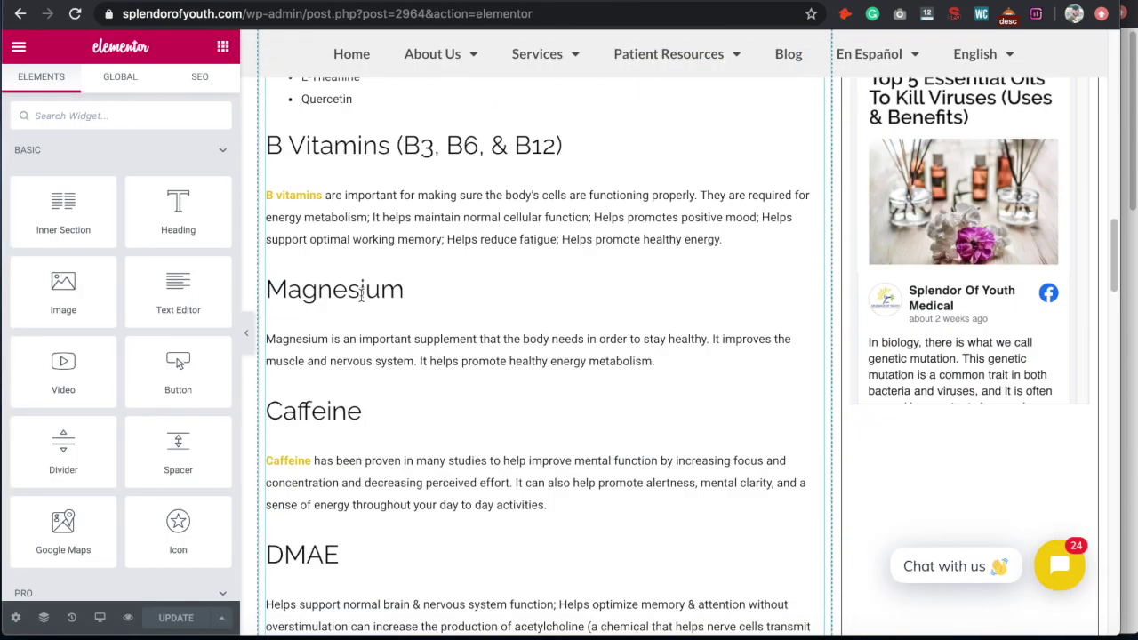
{"action": "scroll", "coordinate": [361, 294], "scroll_direction": "down", "scroll_amount": 10}
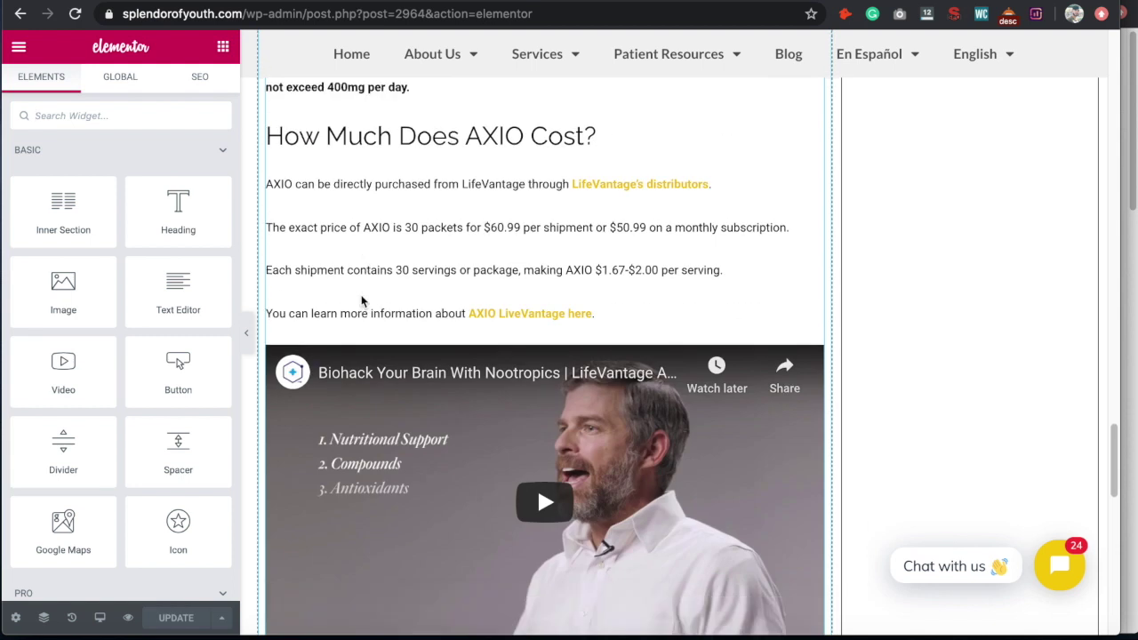
{"action": "scroll", "coordinate": [361, 294], "scroll_direction": "up", "scroll_amount": 20}
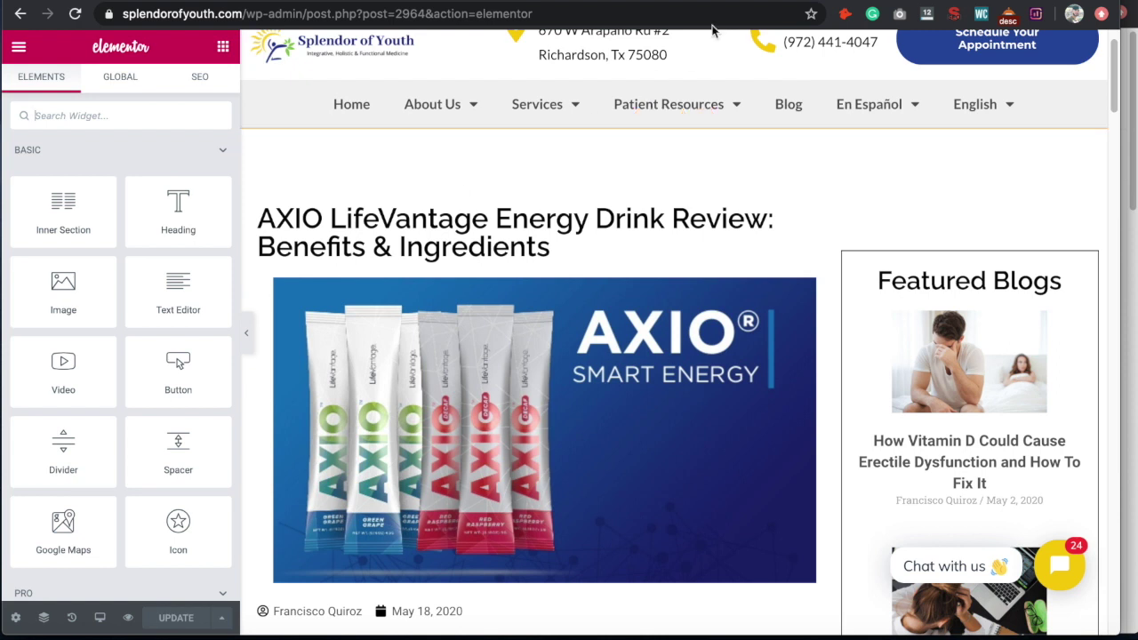
- Switch to the Ahrefs Keywords Explorer overview and point out the keyword "axio lifevantage" in the search field
{"action": "key", "text": "ctrl+Tab"}
{"action": "left_click_drag", "start_coordinate": [233, 87], "coordinate": [126, 88]}
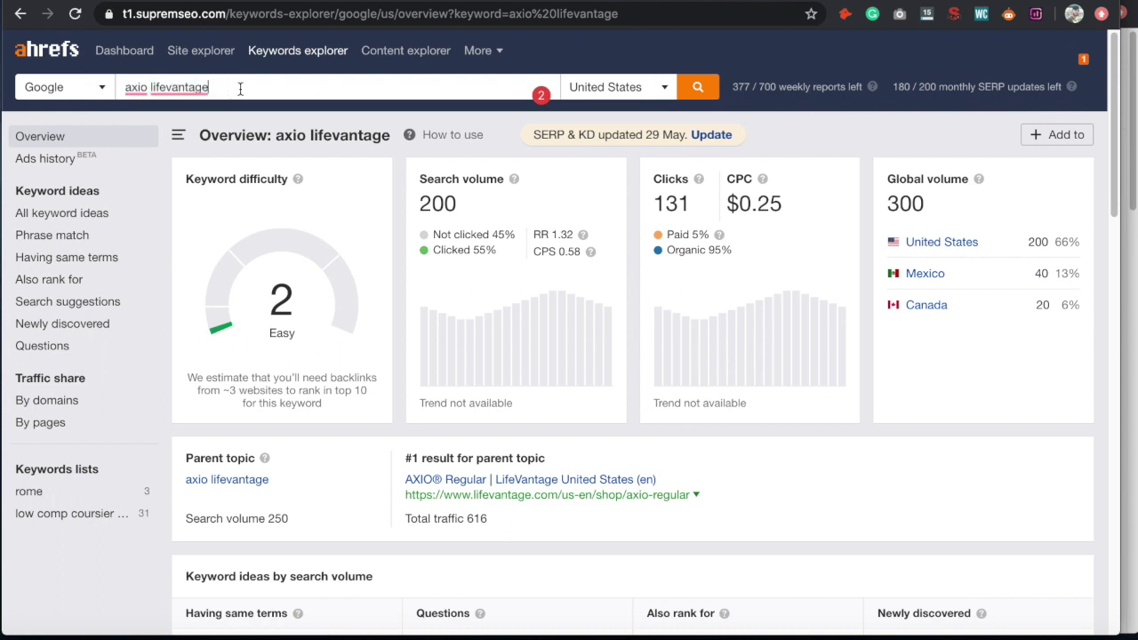
{"action": "right_click", "coordinate": [131, 89]}
{"action": "key", "text": "Escape"}
{"action": "double_click", "coordinate": [135, 87]}
{"action": "right_click", "coordinate": [157, 88]}
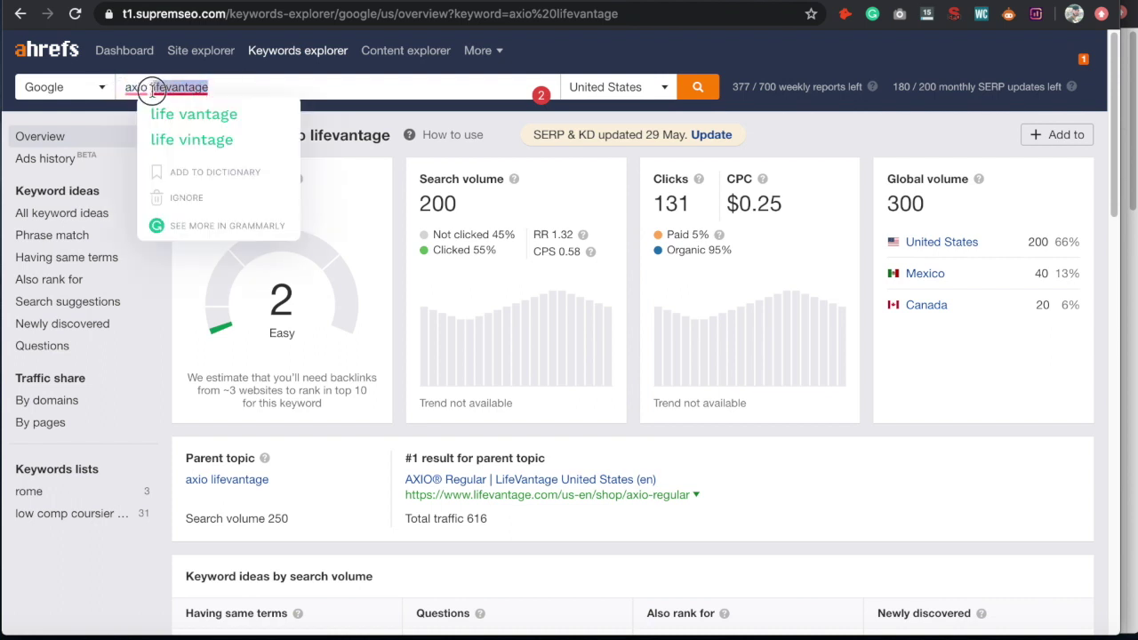
{"action": "left_click", "coordinate": [298, 89]}
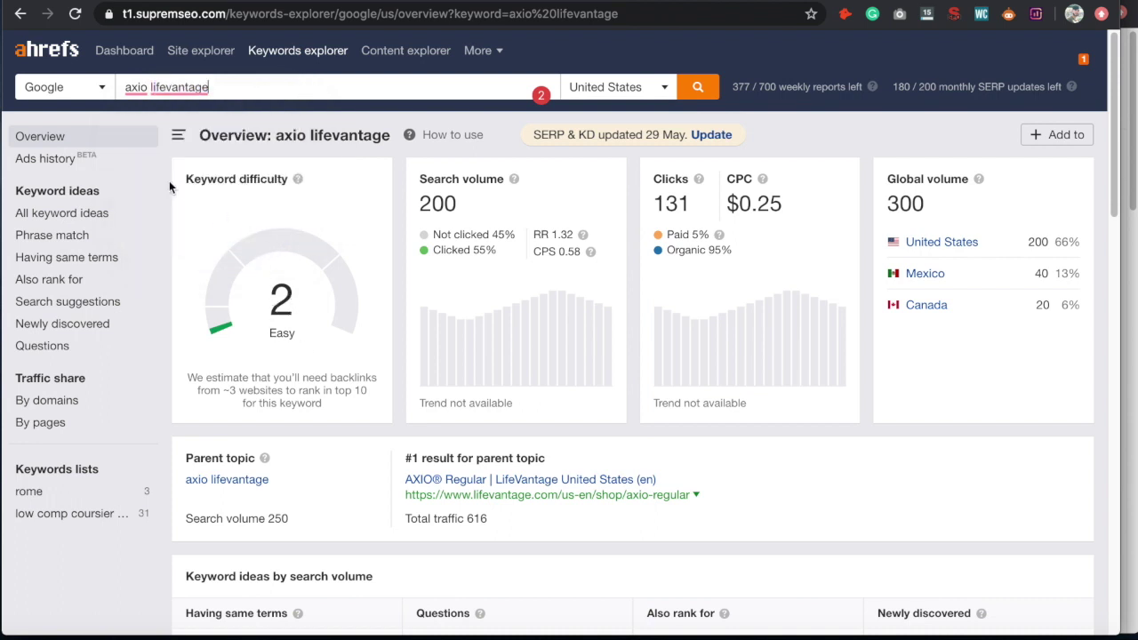
- Check the keyword difficulty and search volume for the axio lifevantage keyword
{"action": "double_click", "coordinate": [286, 306]}
{"action": "left_click_drag", "start_coordinate": [453, 206], "coordinate": [413, 206]}
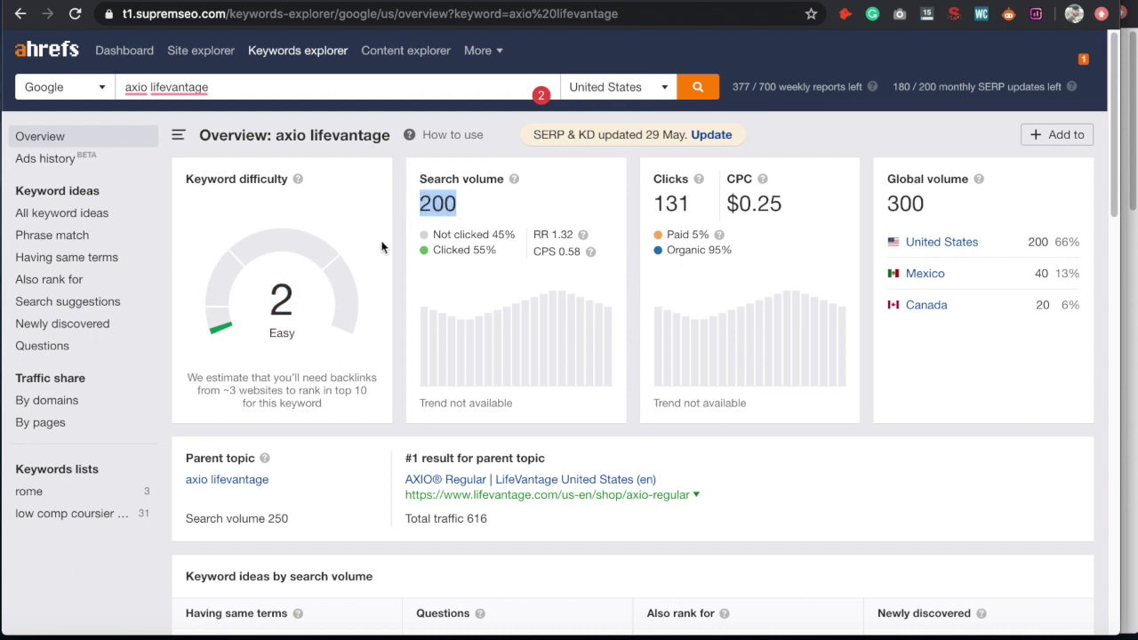
{"action": "left_click", "coordinate": [400, 287]}
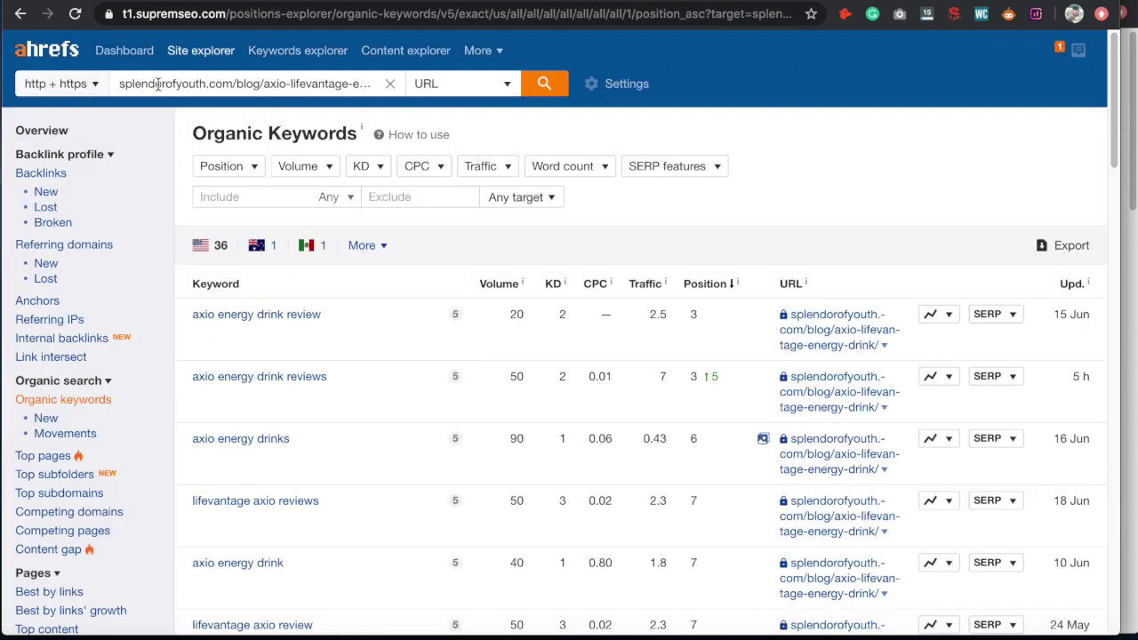
- Examine the Ahrefs organic keywords and ranking positions for the splendorofyouth.com axio-lifevantage-energy-drink blog URL
{"action": "left_click_drag", "start_coordinate": [139, 84], "coordinate": [427, 83]}
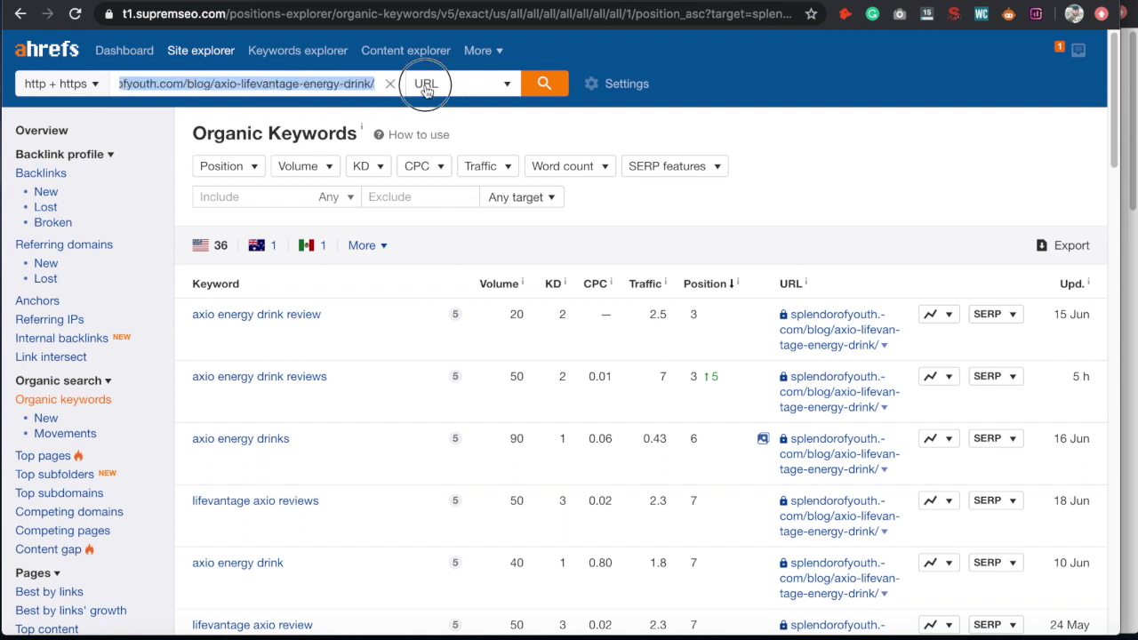
{"action": "left_click", "coordinate": [276, 84]}
{"action": "scroll", "coordinate": [693, 291], "scroll_direction": "down", "scroll_amount": 9}
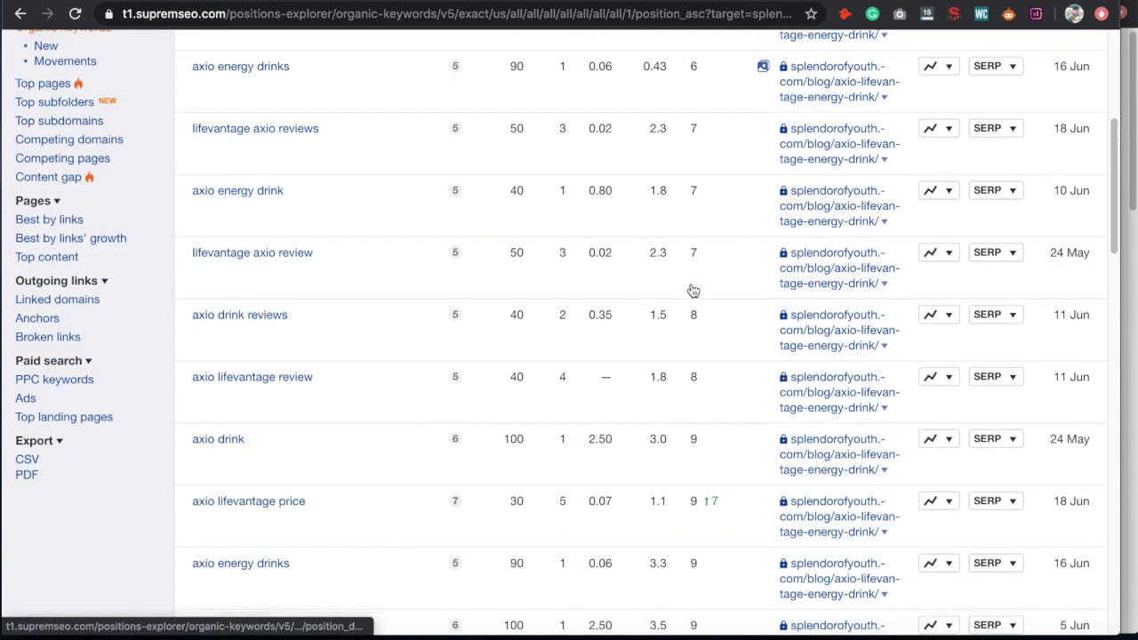
{"action": "scroll", "coordinate": [693, 291], "scroll_direction": "up", "scroll_amount": 7}
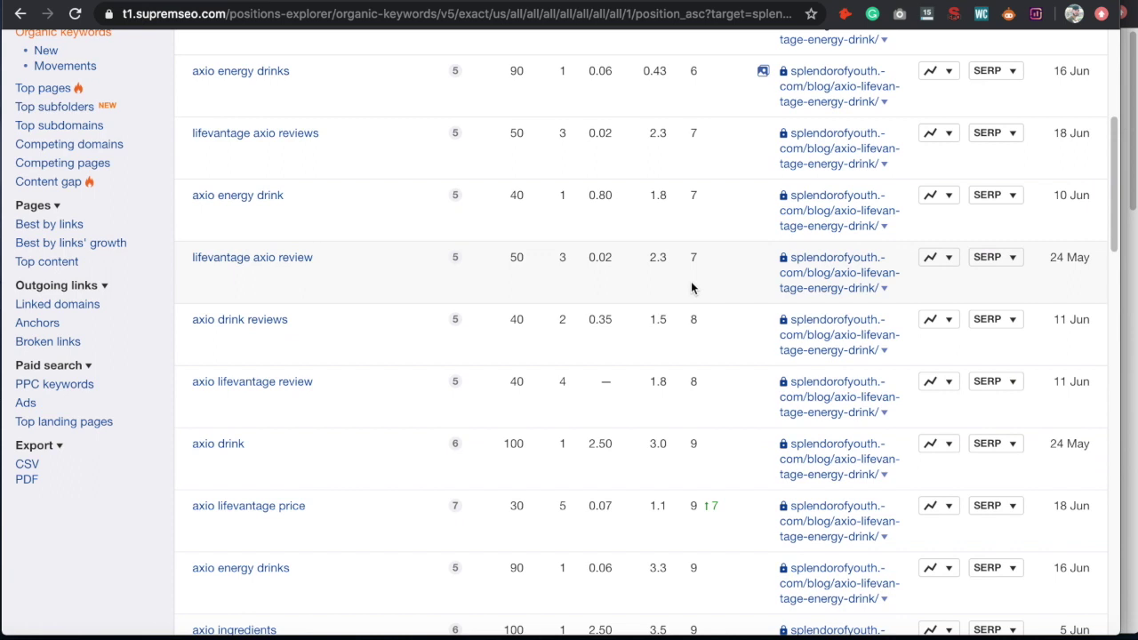
- Examine the whole list of organic keywords for the AXIO LifeVantage blog URL, comparing volume, keyword difficulty and ranking position
{"action": "scroll", "coordinate": [693, 286], "scroll_direction": "up", "scroll_amount": 2}
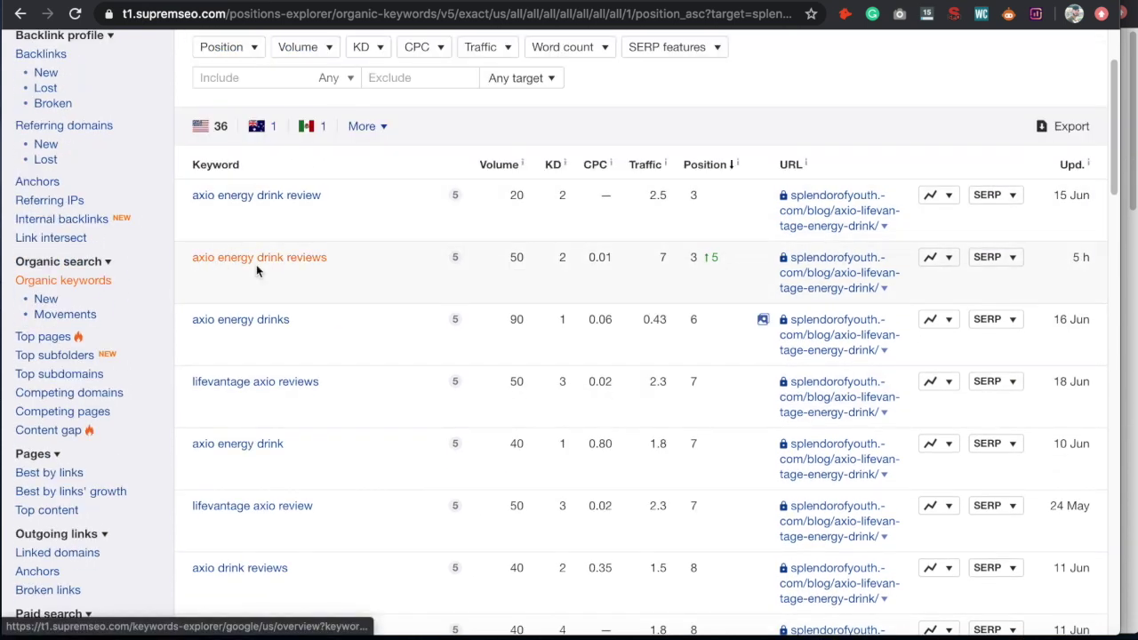
{"action": "scroll", "coordinate": [432, 330], "scroll_direction": "down", "scroll_amount": 2}
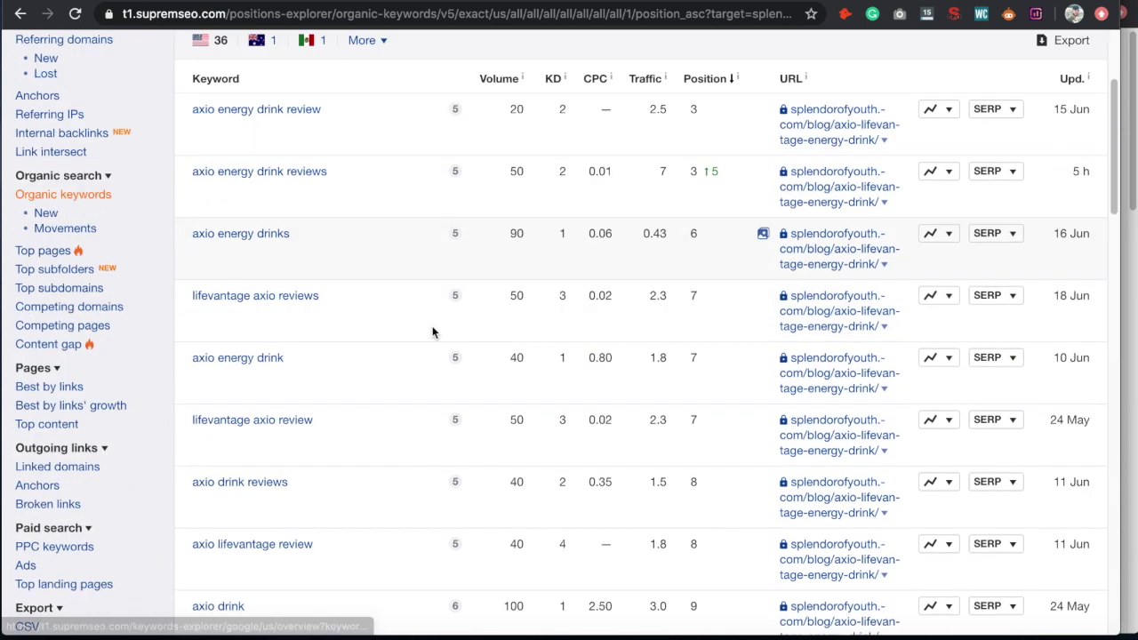
{"action": "scroll", "coordinate": [325, 359], "scroll_direction": "down", "scroll_amount": 2}
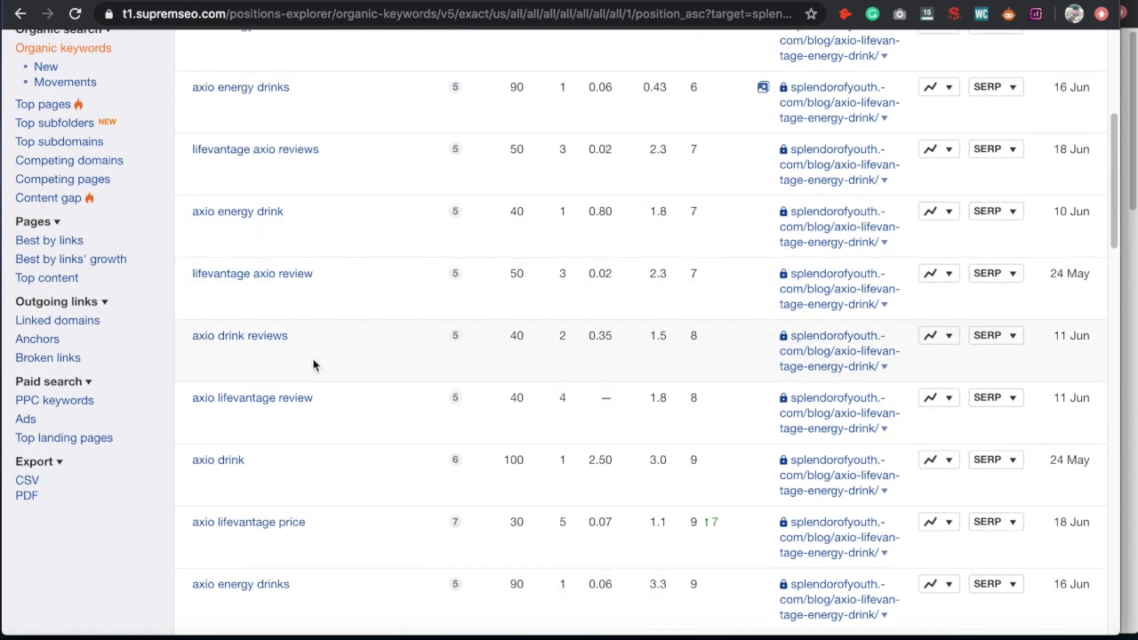
{"action": "scroll", "coordinate": [220, 384], "scroll_direction": "down", "scroll_amount": 2}
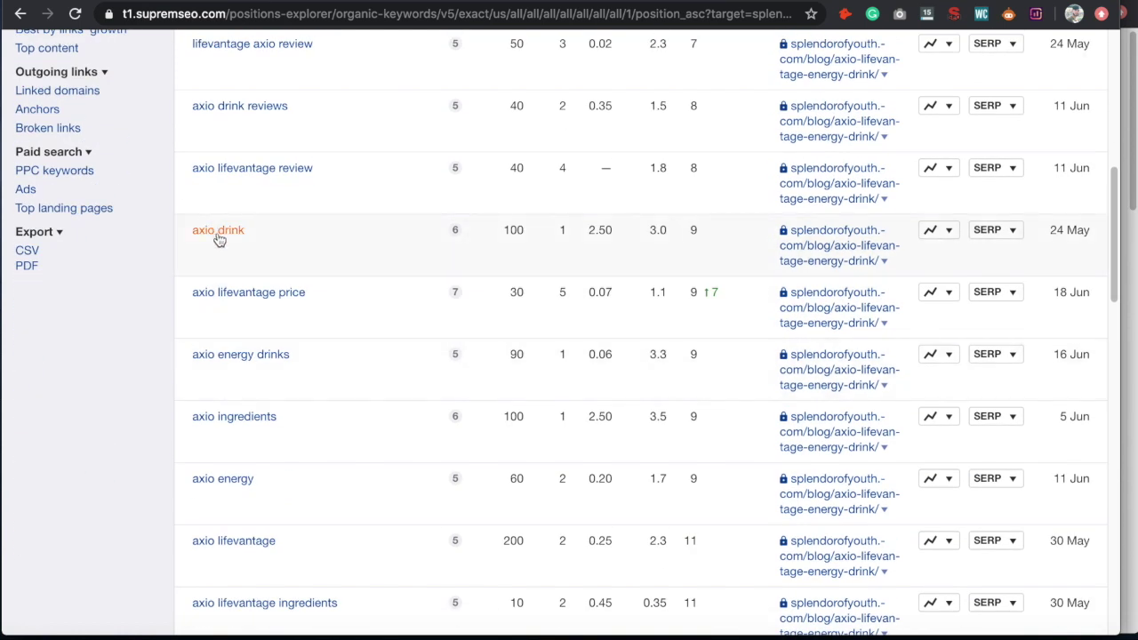
{"action": "scroll", "coordinate": [287, 336], "scroll_direction": "down", "scroll_amount": 2}
{"action": "scroll", "coordinate": [237, 198], "scroll_direction": "down", "scroll_amount": 12}
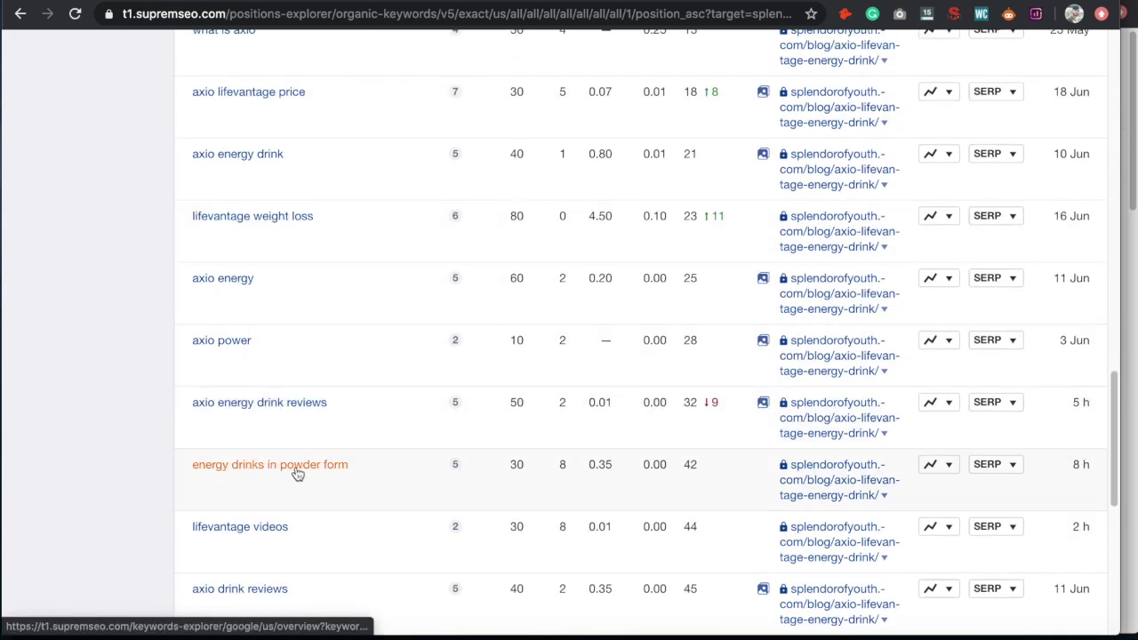
{"action": "scroll", "coordinate": [303, 475], "scroll_direction": "down", "scroll_amount": 8}
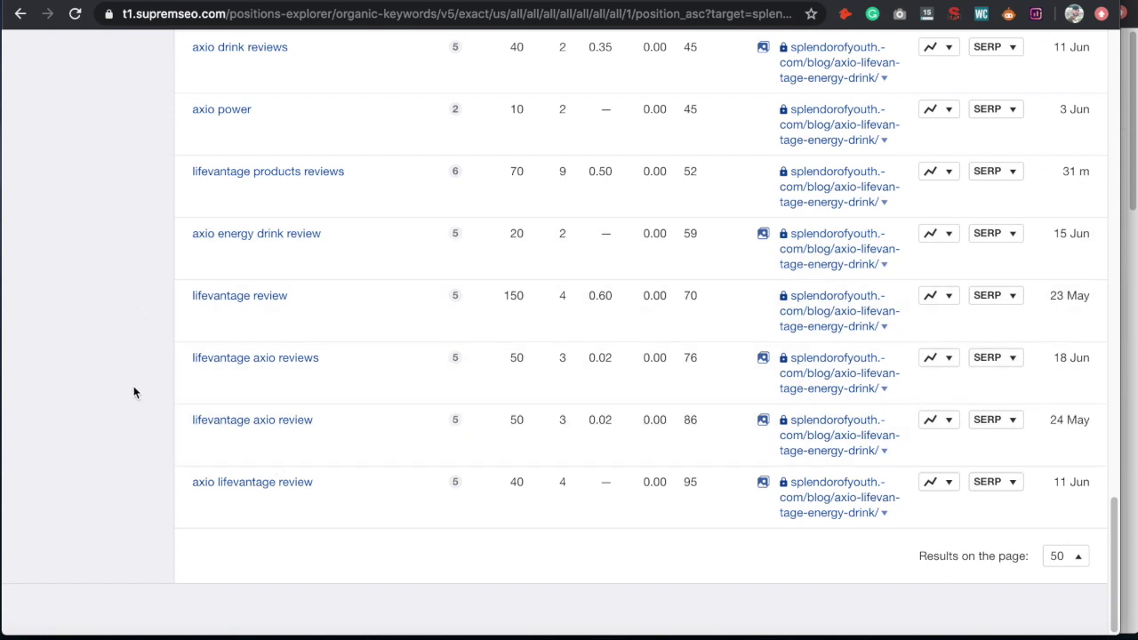
{"action": "scroll", "coordinate": [133, 392], "scroll_direction": "up", "scroll_amount": 5}
{"action": "scroll", "coordinate": [321, 409], "scroll_direction": "up", "scroll_amount": 12}
{"action": "scroll", "coordinate": [320, 409], "scroll_direction": "up", "scroll_amount": 8}
{"action": "scroll", "coordinate": [356, 396], "scroll_direction": "down", "scroll_amount": 3}
{"action": "scroll", "coordinate": [693, 160], "scroll_direction": "up", "scroll_amount": 1}
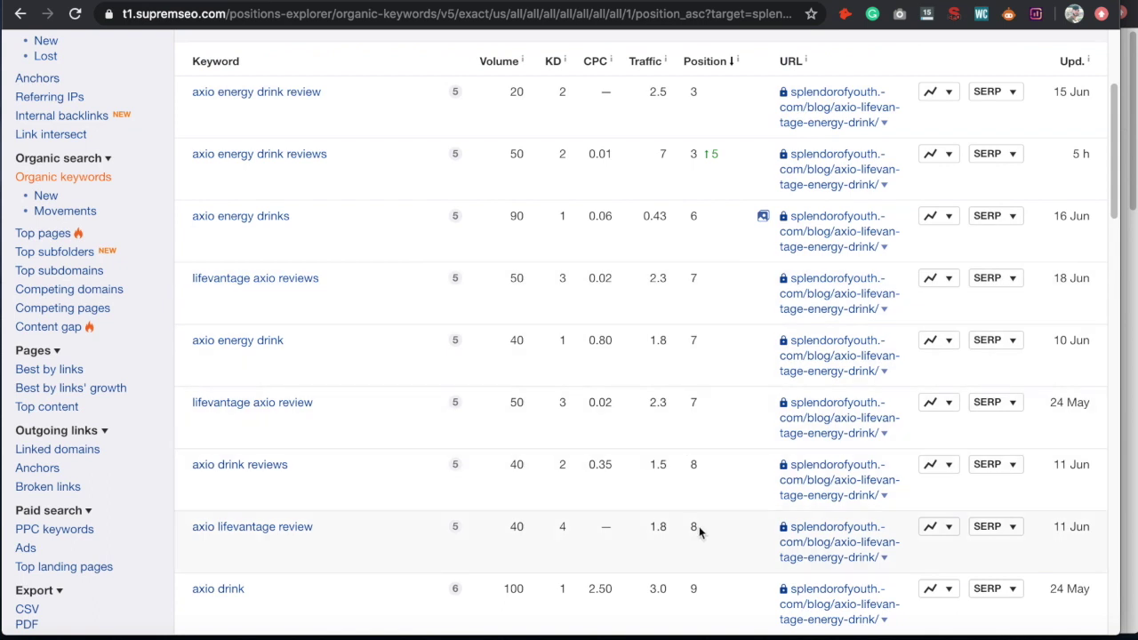
{"action": "scroll", "coordinate": [695, 509], "scroll_direction": "down", "scroll_amount": 3}
{"action": "scroll", "coordinate": [701, 533], "scroll_direction": "up", "scroll_amount": 5}
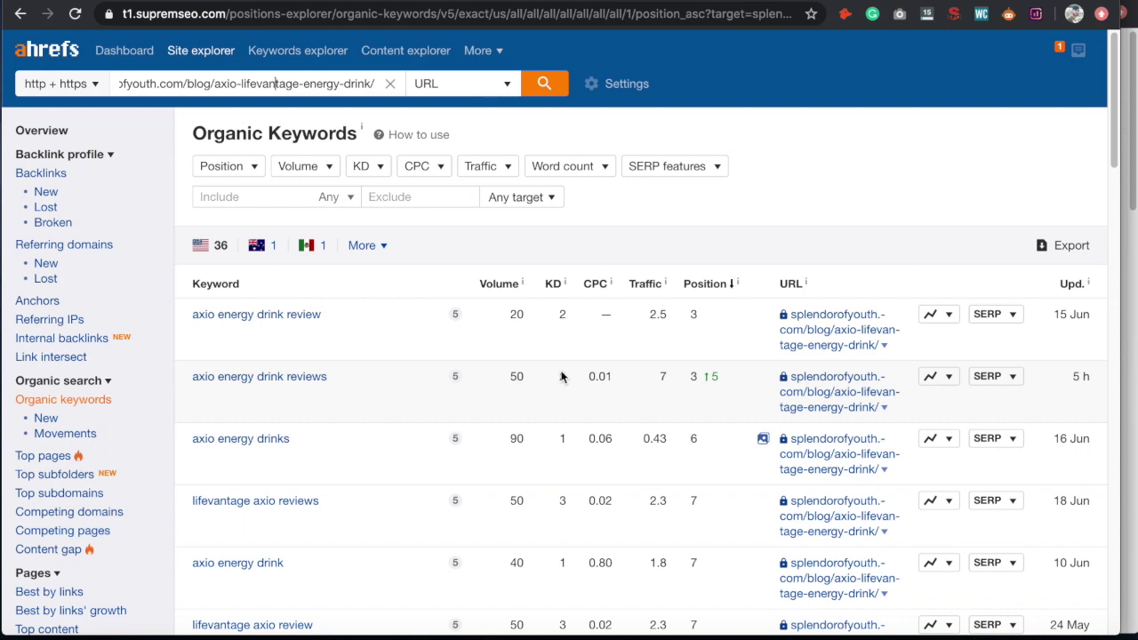
{"action": "scroll", "coordinate": [566, 372], "scroll_direction": "down", "scroll_amount": 10}
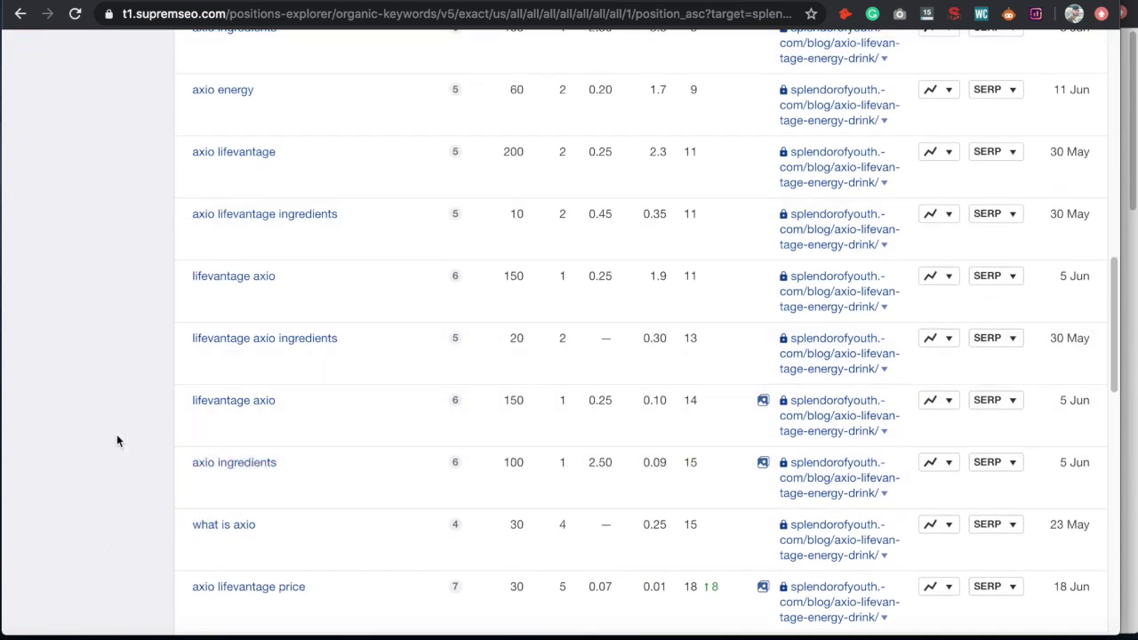
{"action": "scroll", "coordinate": [167, 438], "scroll_direction": "down", "scroll_amount": 15}
{"action": "scroll", "coordinate": [95, 442], "scroll_direction": "up", "scroll_amount": 15}
{"action": "scroll", "coordinate": [95, 442], "scroll_direction": "up", "scroll_amount": 10}
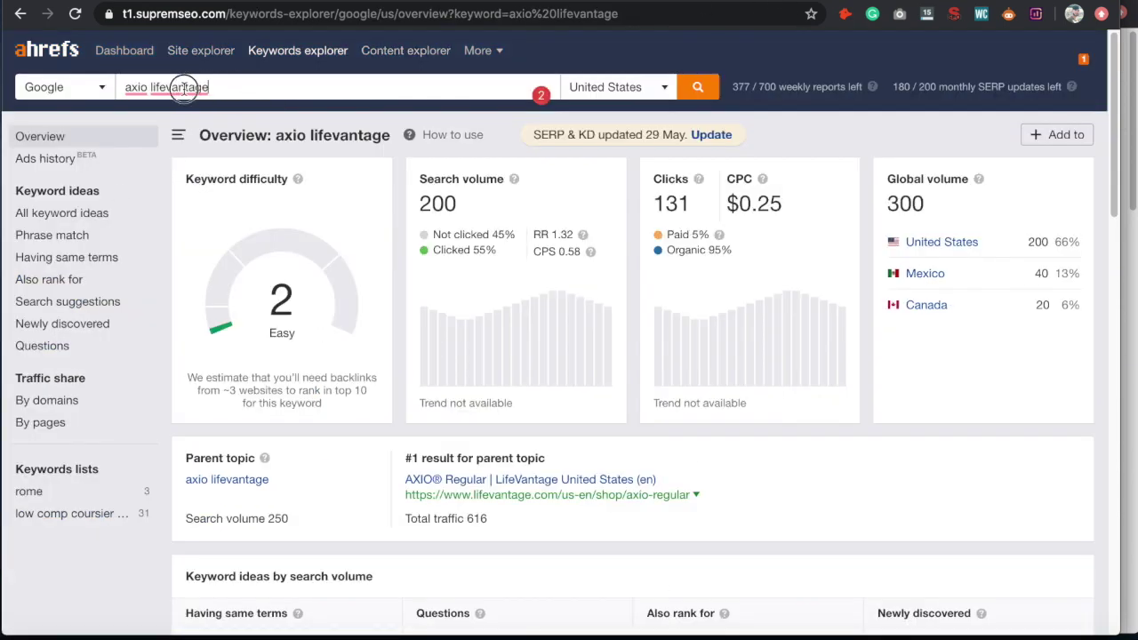
- Switch to the Keywords Explorer overview, highlight the keyword "axio lifevantage" and open all keyword ideas for it
{"action": "left_click_drag", "start_coordinate": [210, 86], "coordinate": [110, 89]}
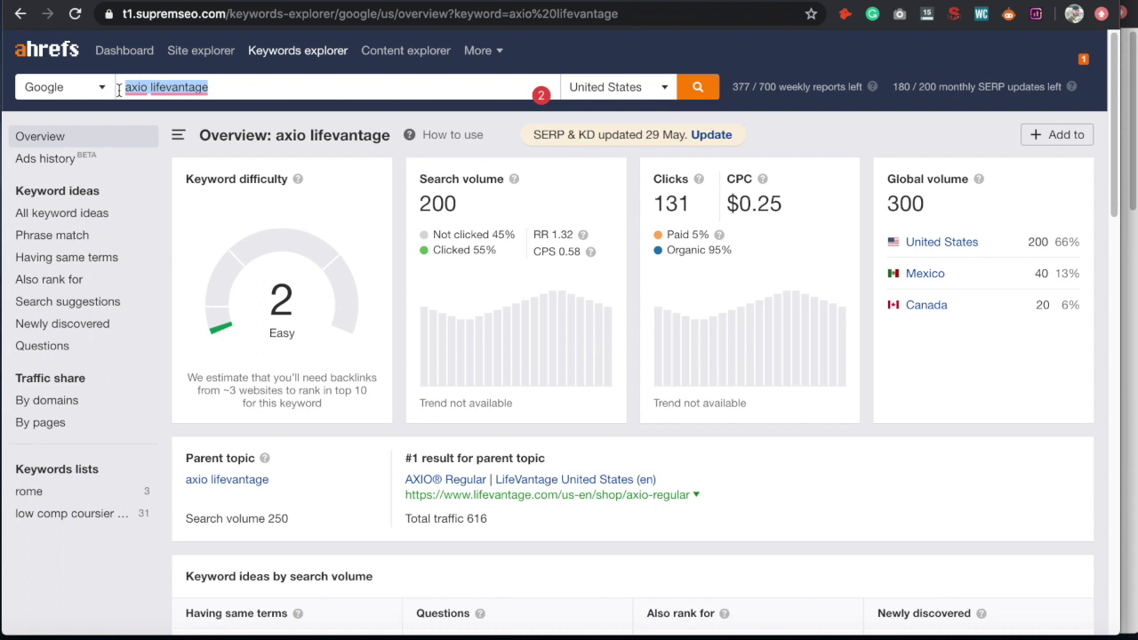
{"action": "left_click", "coordinate": [237, 86]}
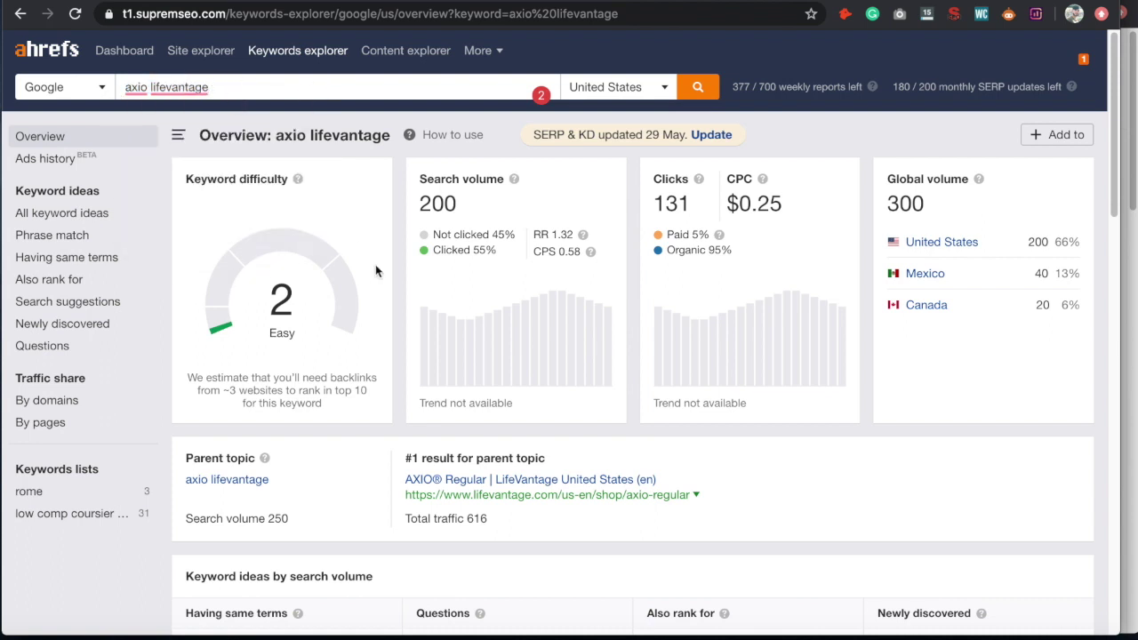
{"action": "left_click", "coordinate": [60, 221]}
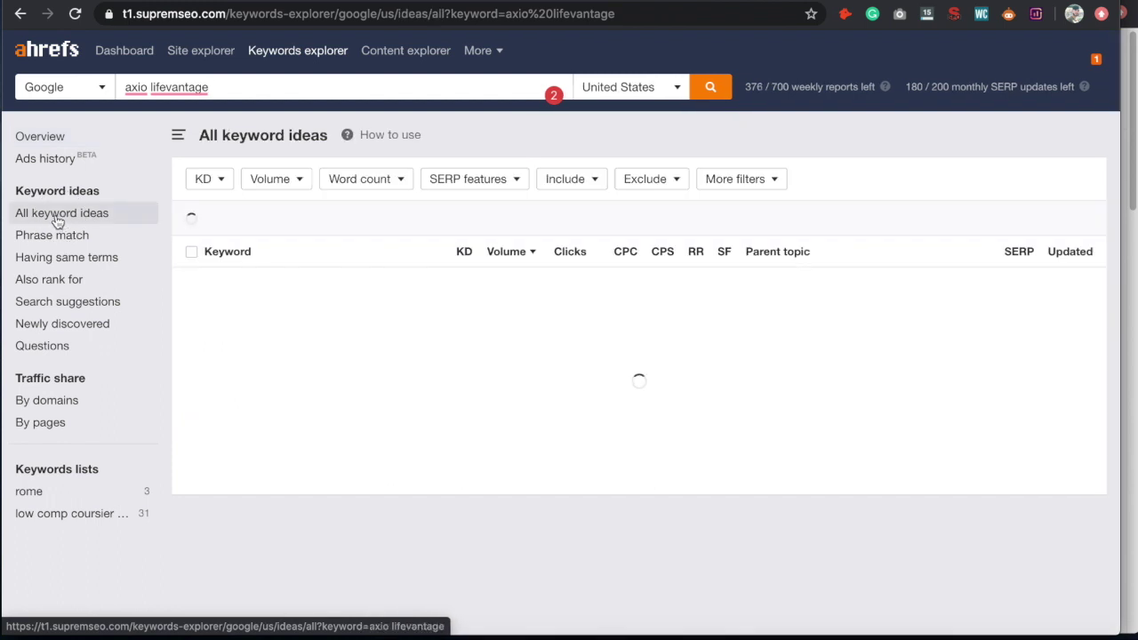
- Filter the keyword ideas to a keyword difficulty between 0 and 15
{"action": "left_click", "coordinate": [224, 180]}
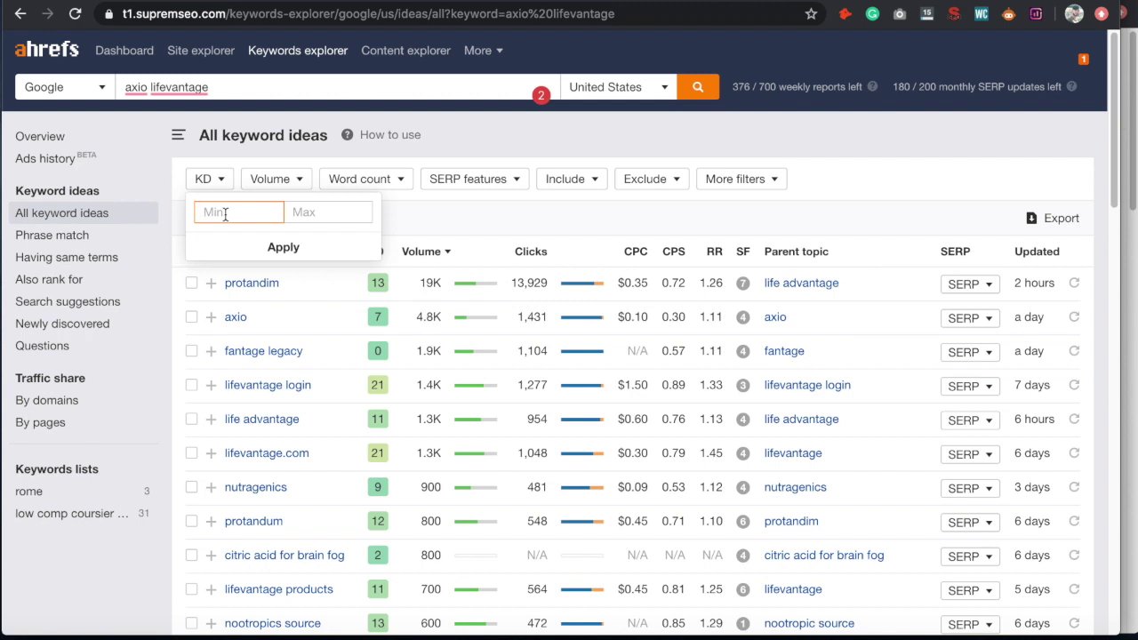
{"action": "type", "text": "0"}
{"action": "left_click", "coordinate": [298, 214]}
{"action": "type", "text": "15"}
{"action": "left_click", "coordinate": [301, 247]}
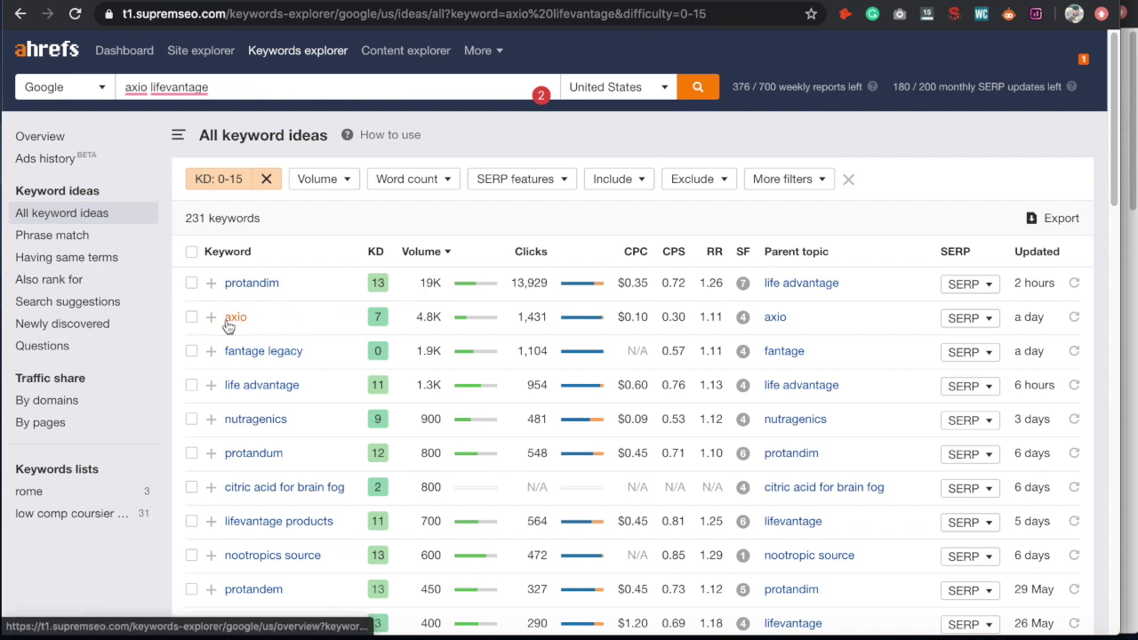
- Add an include filter matching any word, with the term "axio", to the keyword ideas
{"action": "left_click", "coordinate": [620, 182]}
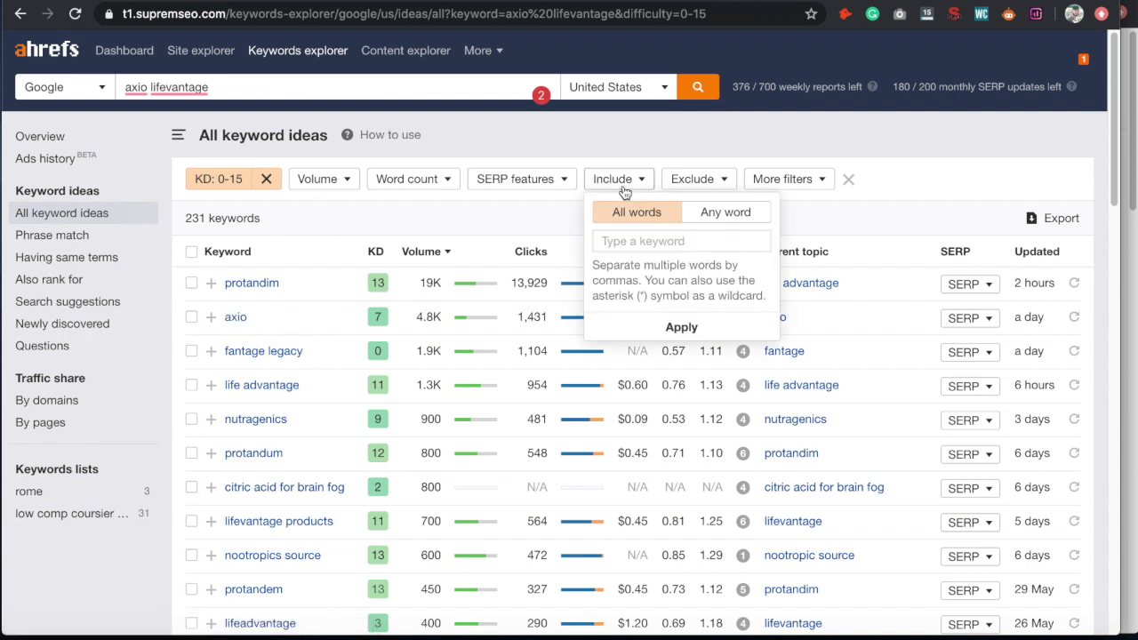
{"action": "left_click", "coordinate": [727, 213]}
{"action": "left_click", "coordinate": [637, 240]}
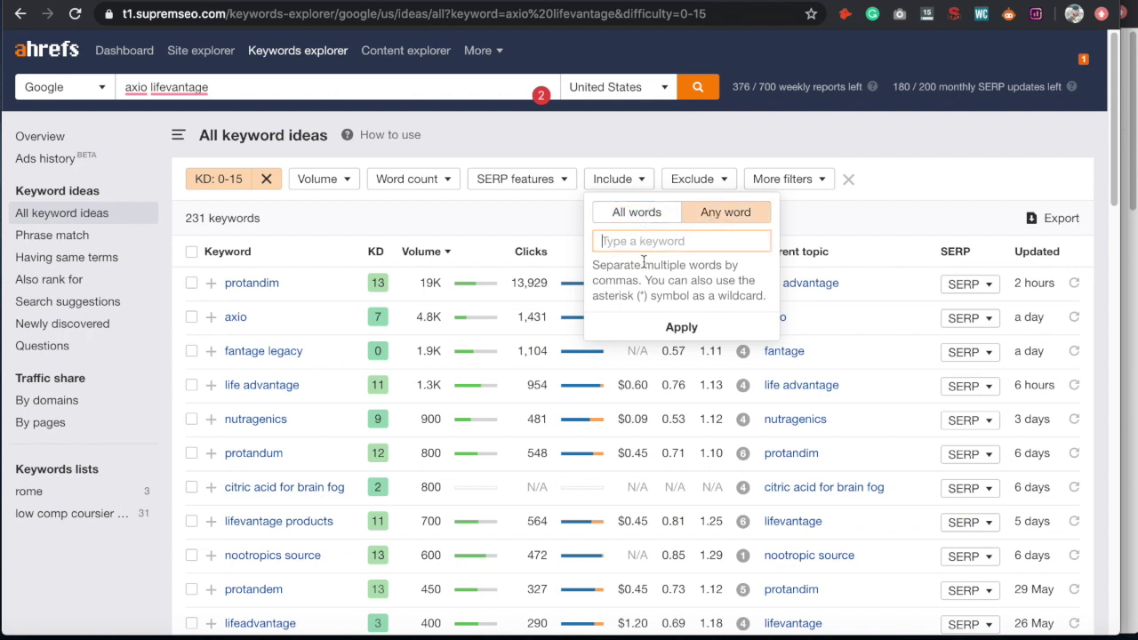
{"action": "type", "text": "axio"}
{"action": "key", "text": "Return"}
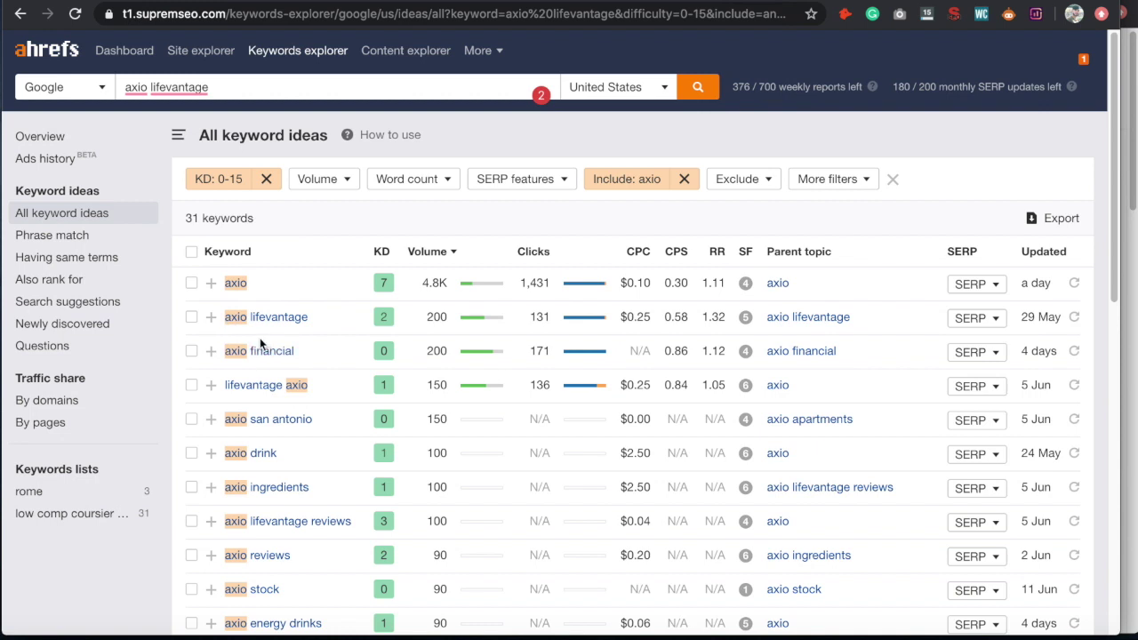
- Look through the filtered axio keyword ideas with their difficulty and search volume
{"action": "scroll", "coordinate": [260, 338], "scroll_direction": "down", "scroll_amount": 1}
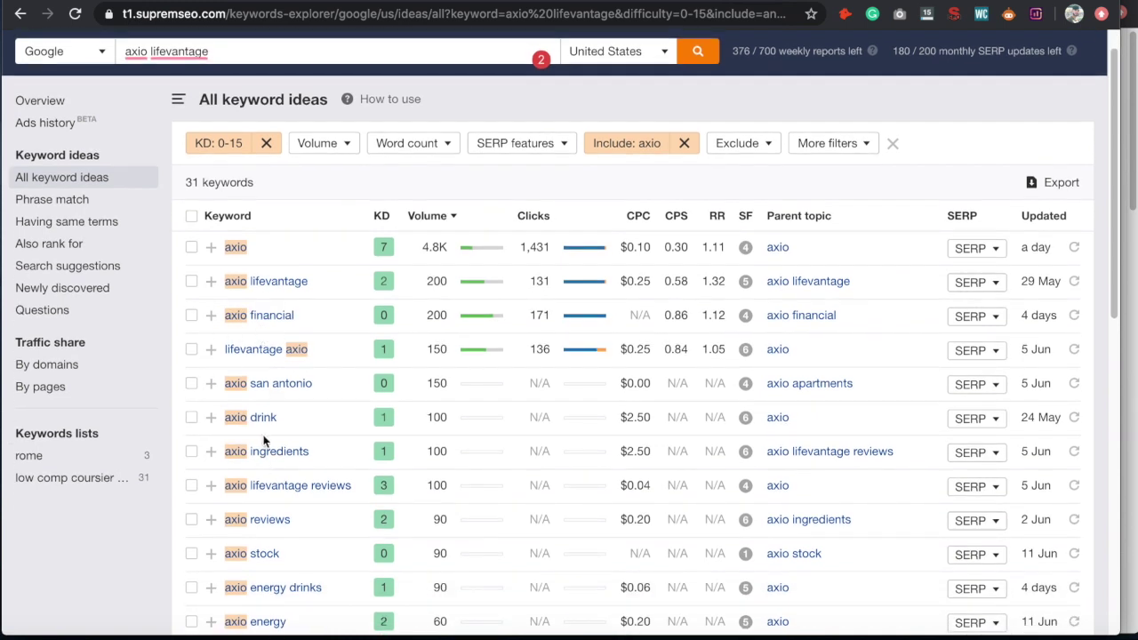
{"action": "scroll", "coordinate": [263, 439], "scroll_direction": "down", "scroll_amount": 15}
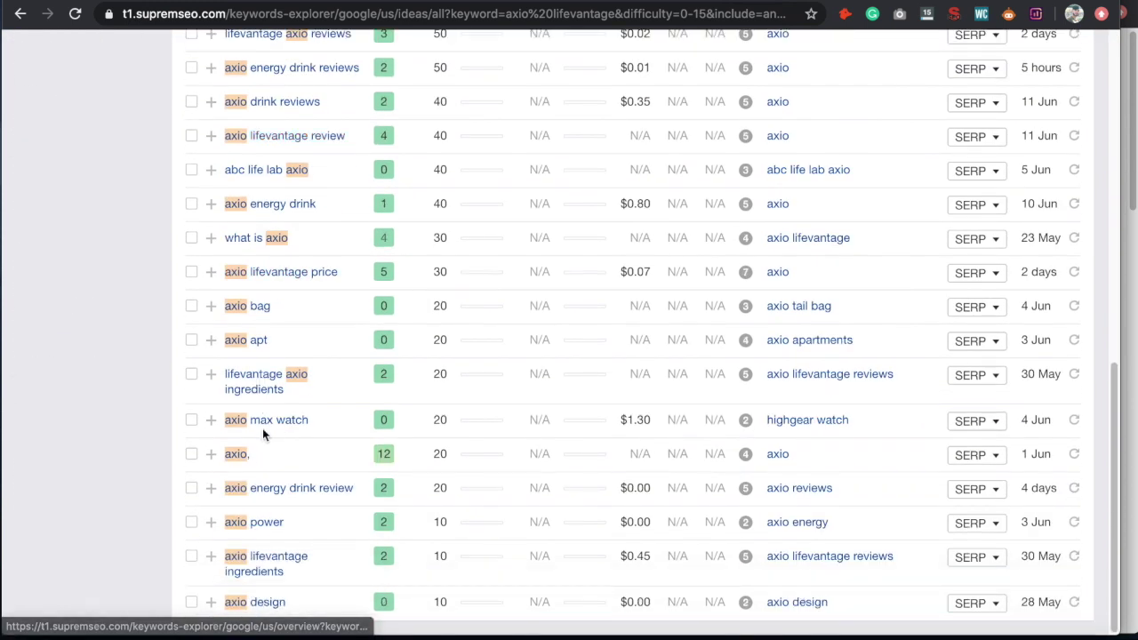
{"action": "scroll", "coordinate": [263, 427], "scroll_direction": "up", "scroll_amount": 8}
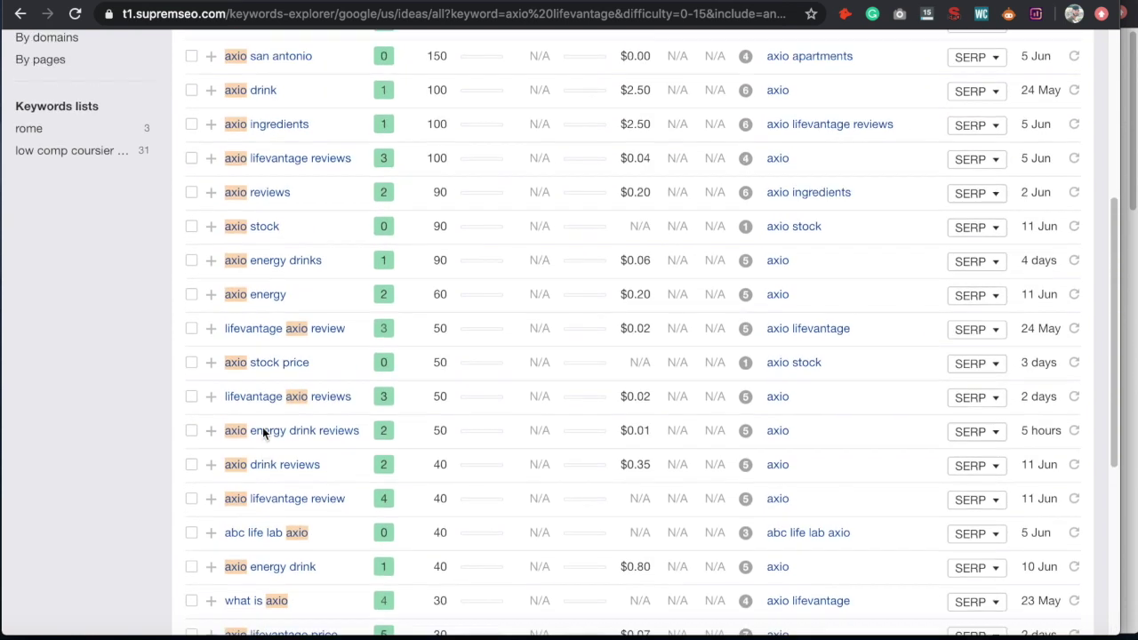
{"action": "scroll", "coordinate": [263, 429], "scroll_direction": "up", "scroll_amount": 6}
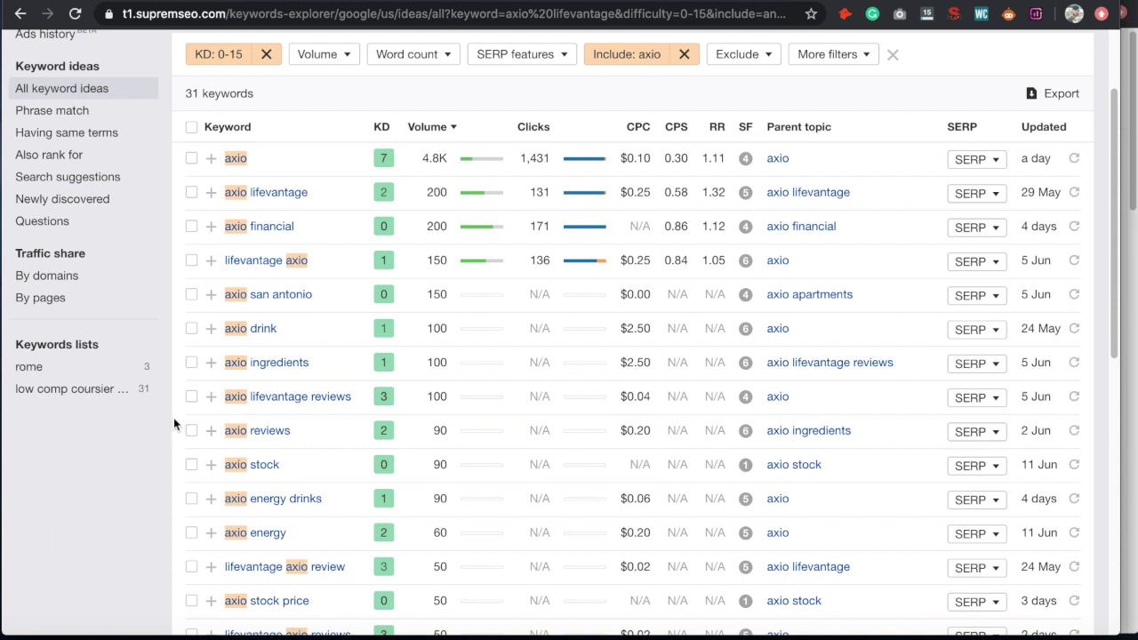
{"action": "scroll", "coordinate": [175, 424], "scroll_direction": "down", "scroll_amount": 1}
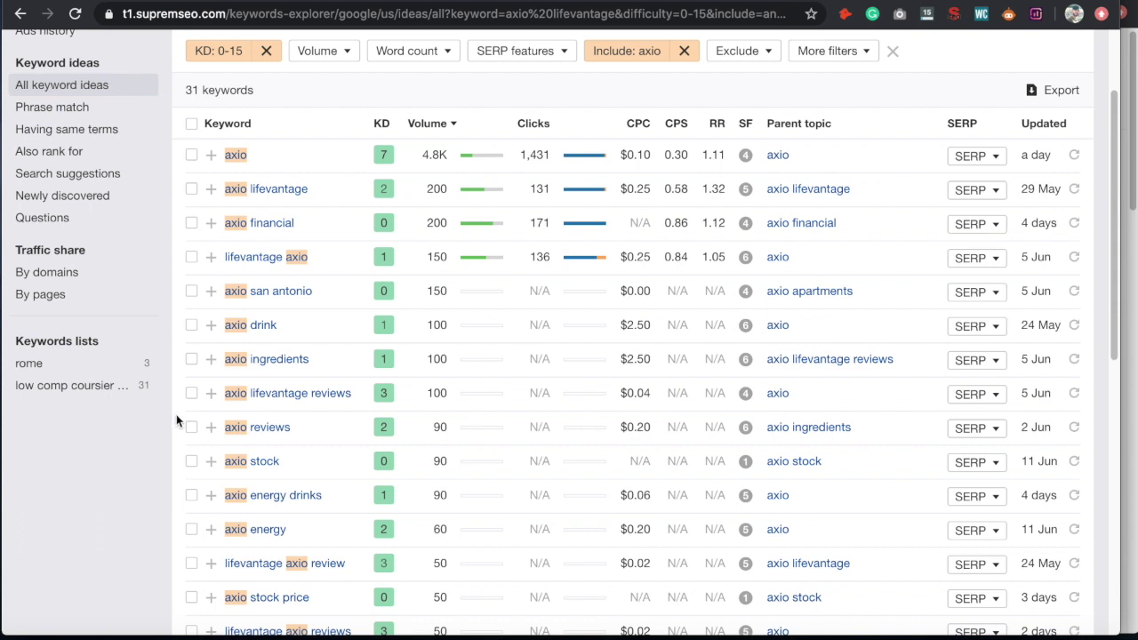
{"action": "scroll", "coordinate": [179, 414], "scroll_direction": "up", "scroll_amount": 1}
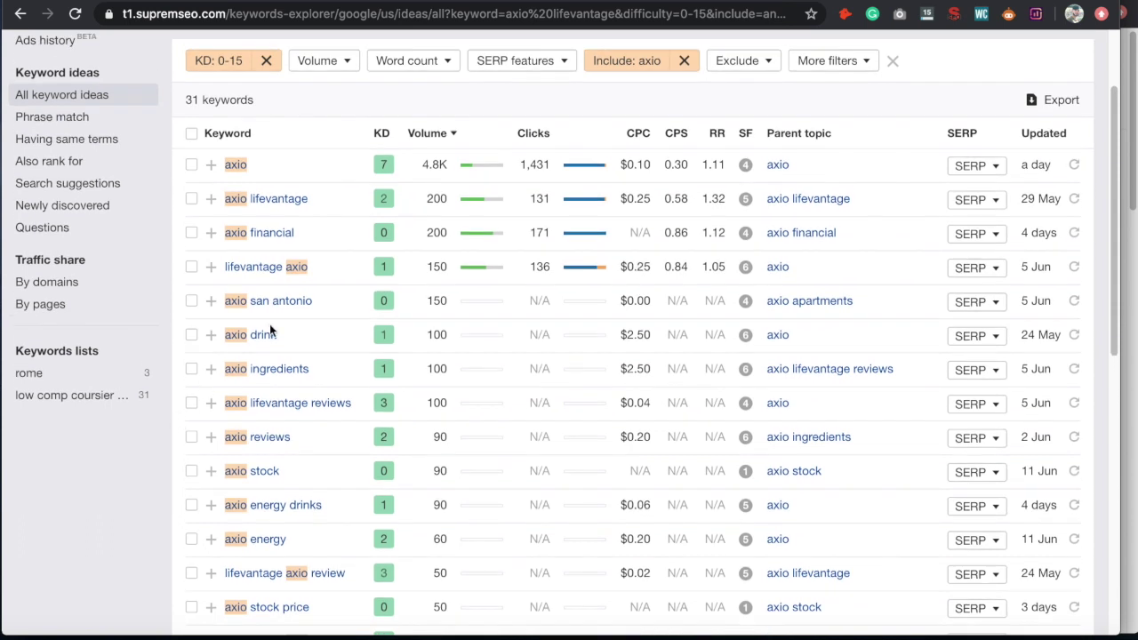
- Point out the keyword ideas axio ingredients, axio lifevantage reviews, axio reviews and axio stock price by highlighting their text
{"action": "left_click_drag", "start_coordinate": [320, 370], "coordinate": [224, 371]}
{"action": "scroll", "coordinate": [322, 373], "scroll_direction": "down", "scroll_amount": 3}
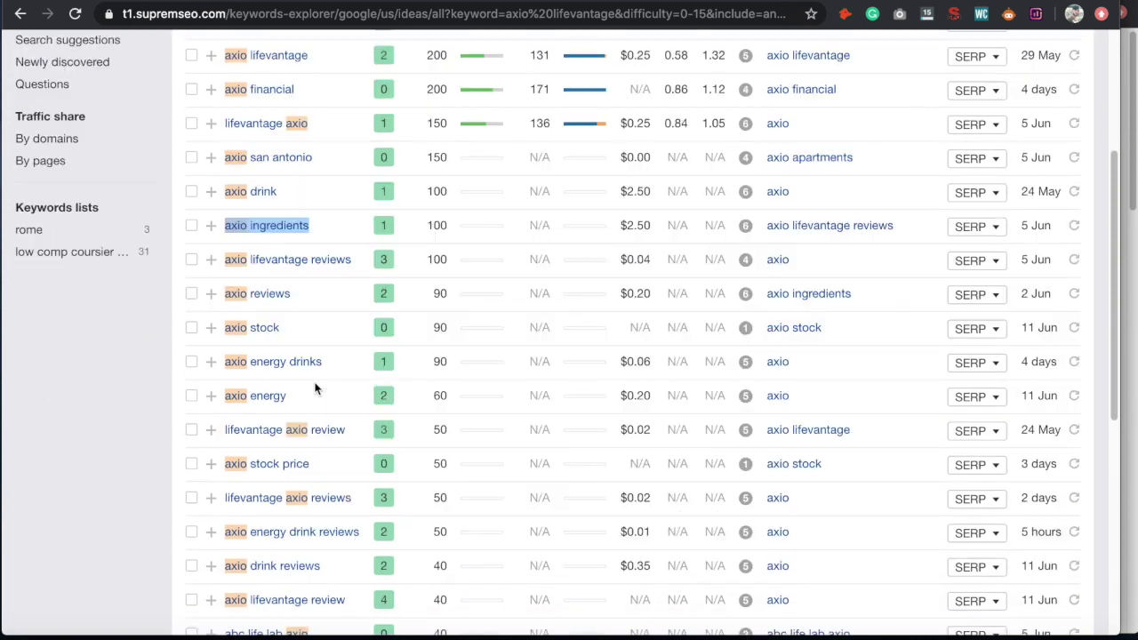
{"action": "left_click_drag", "start_coordinate": [357, 265], "coordinate": [204, 297]}
{"action": "left_click", "coordinate": [171, 316]}
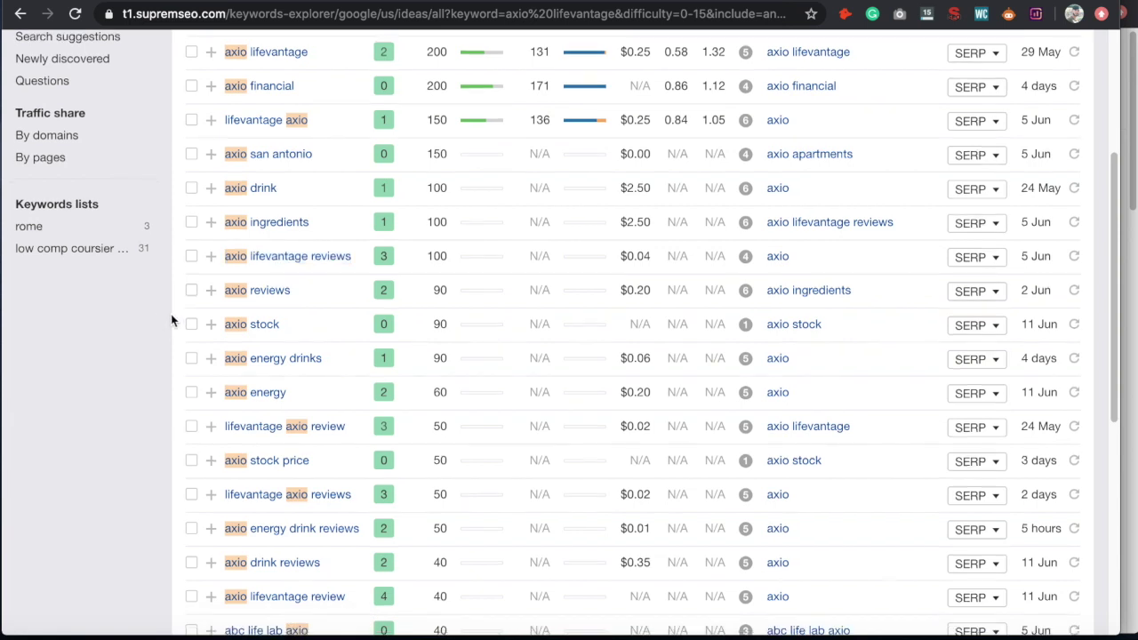
{"action": "scroll", "coordinate": [171, 313], "scroll_direction": "down", "scroll_amount": 3}
{"action": "left_click_drag", "start_coordinate": [303, 264], "coordinate": [234, 264]}
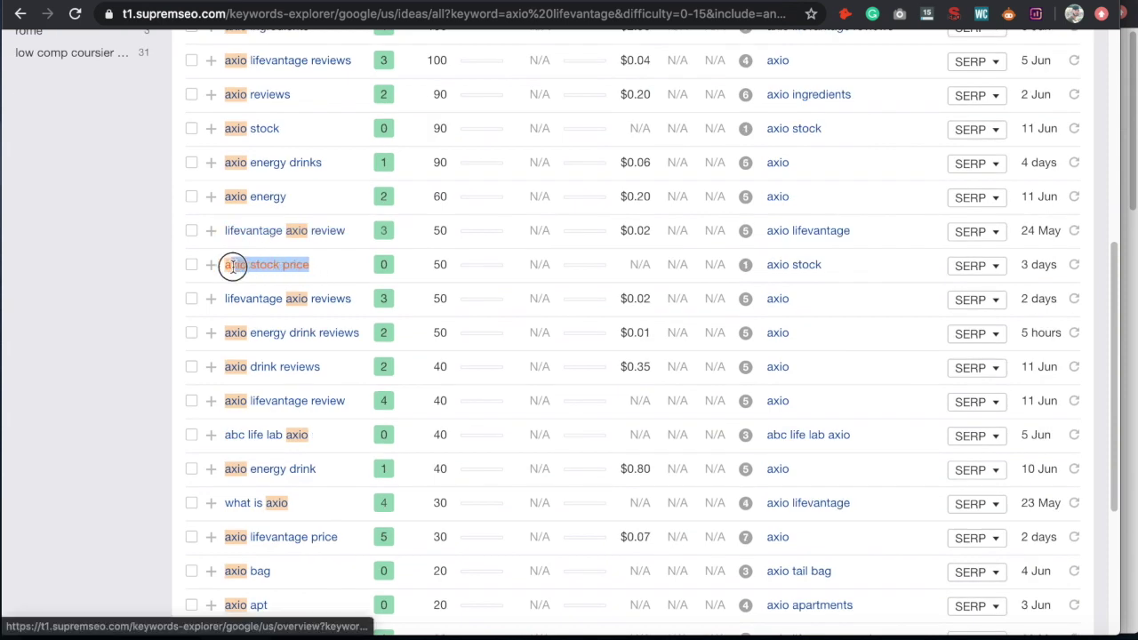
{"action": "left_click", "coordinate": [165, 285]}
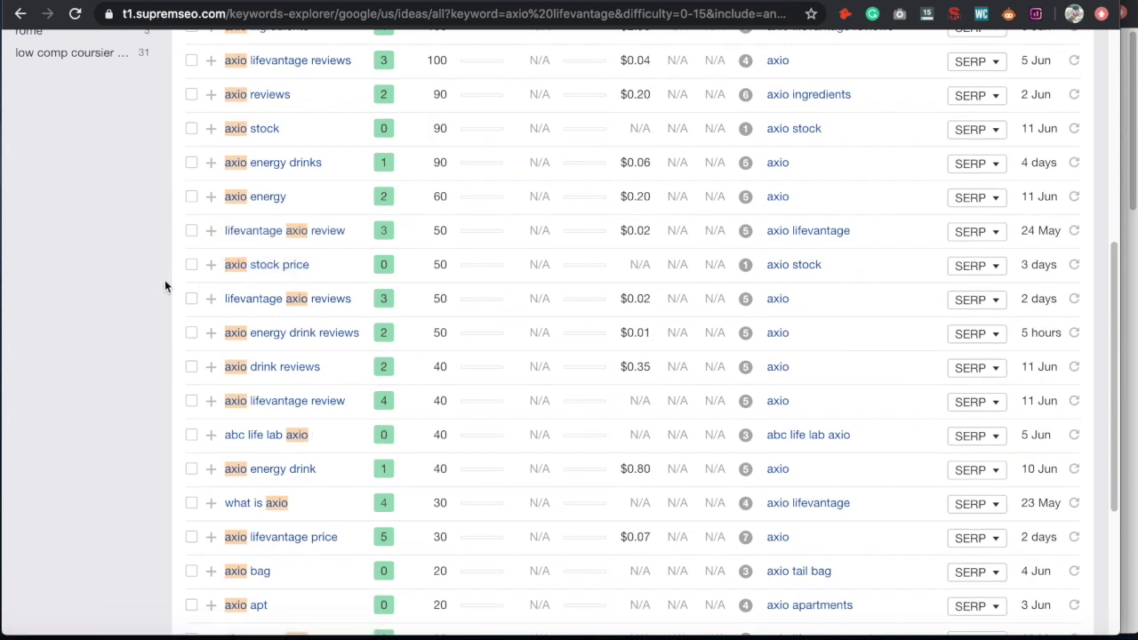
- Review the lower-volume axio keyword ideas down to the end of the list and return to the applied filters
{"action": "scroll", "coordinate": [164, 285], "scroll_direction": "down", "scroll_amount": 5}
{"action": "scroll", "coordinate": [165, 279], "scroll_direction": "down", "scroll_amount": 2}
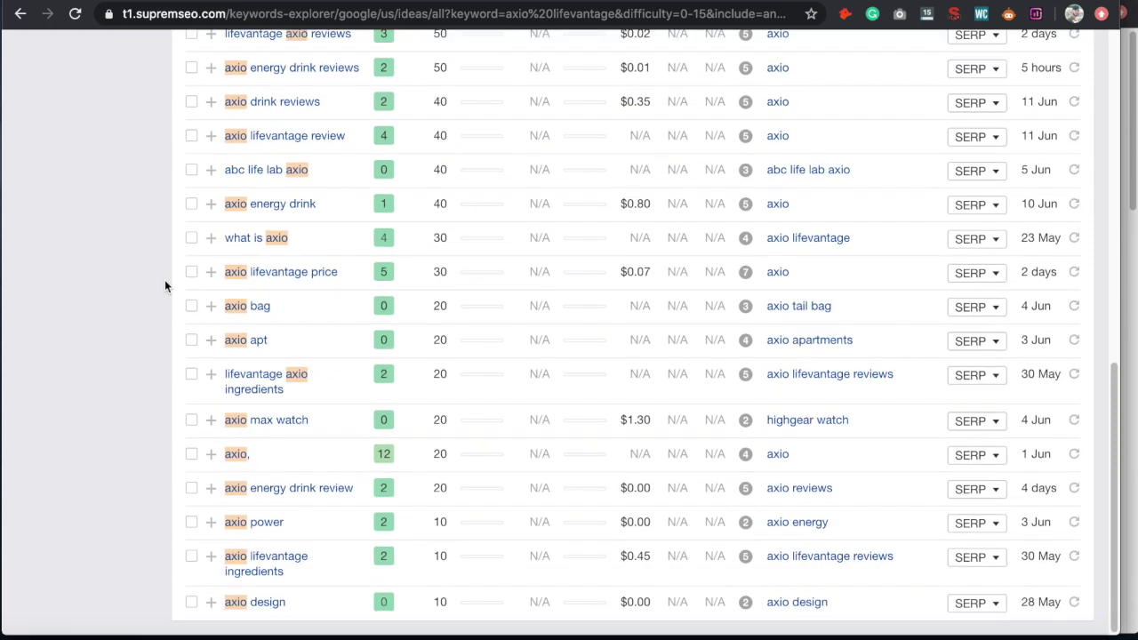
{"action": "scroll", "coordinate": [252, 538], "scroll_direction": "up", "scroll_amount": 1}
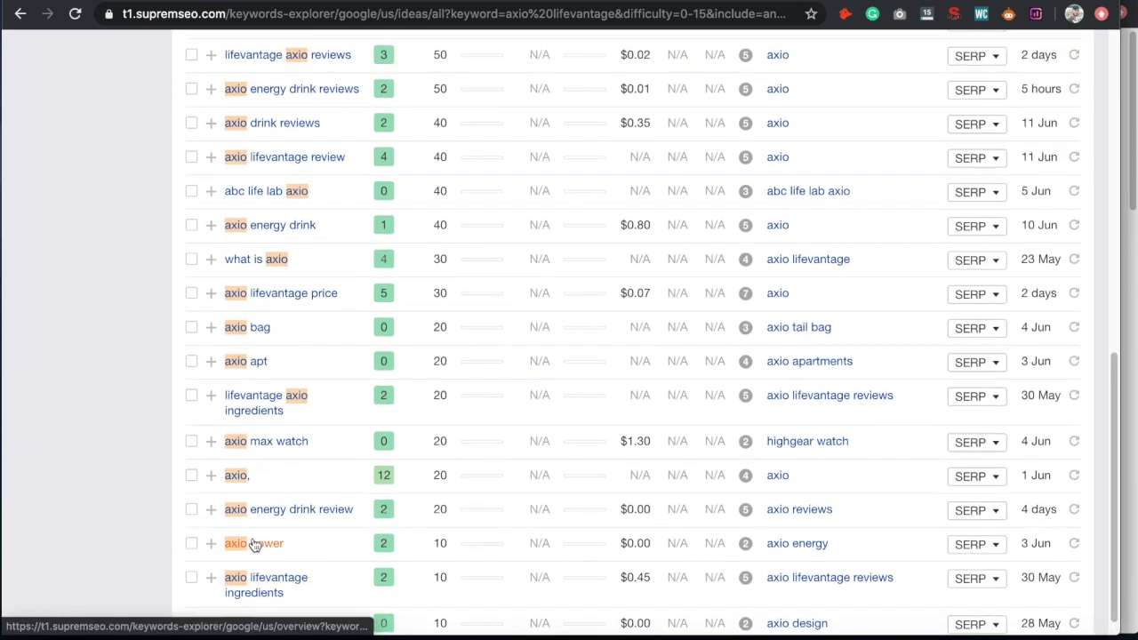
{"action": "scroll", "coordinate": [254, 540], "scroll_direction": "up", "scroll_amount": 3}
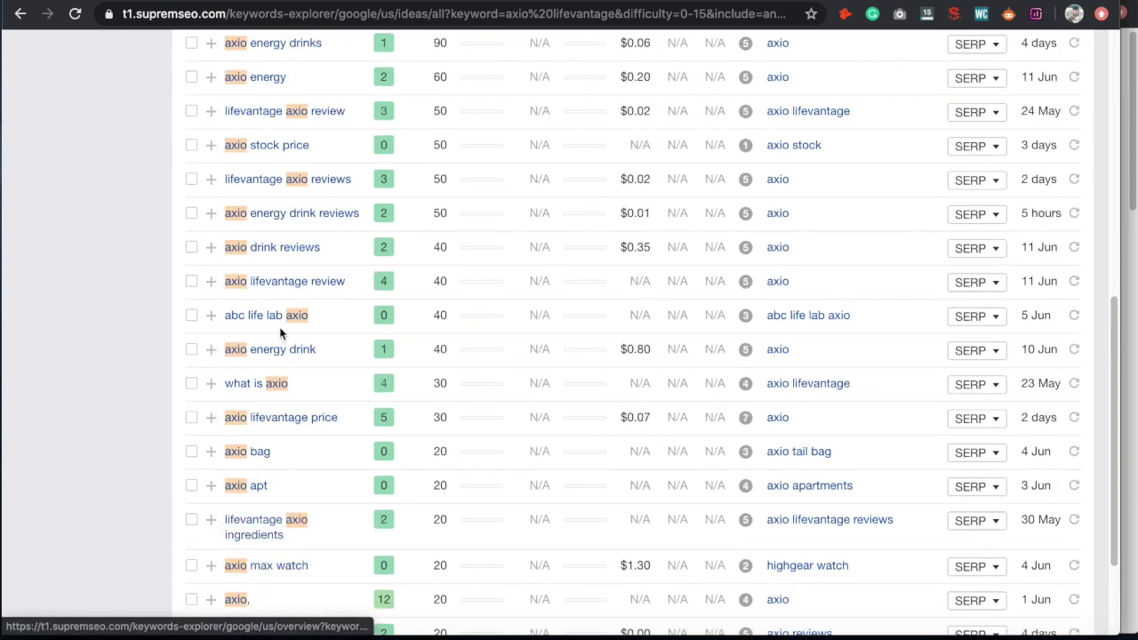
{"action": "scroll", "coordinate": [276, 332], "scroll_direction": "up", "scroll_amount": 7}
{"action": "scroll", "coordinate": [273, 333], "scroll_direction": "up", "scroll_amount": 1}
{"action": "scroll", "coordinate": [255, 375], "scroll_direction": "up", "scroll_amount": 5}
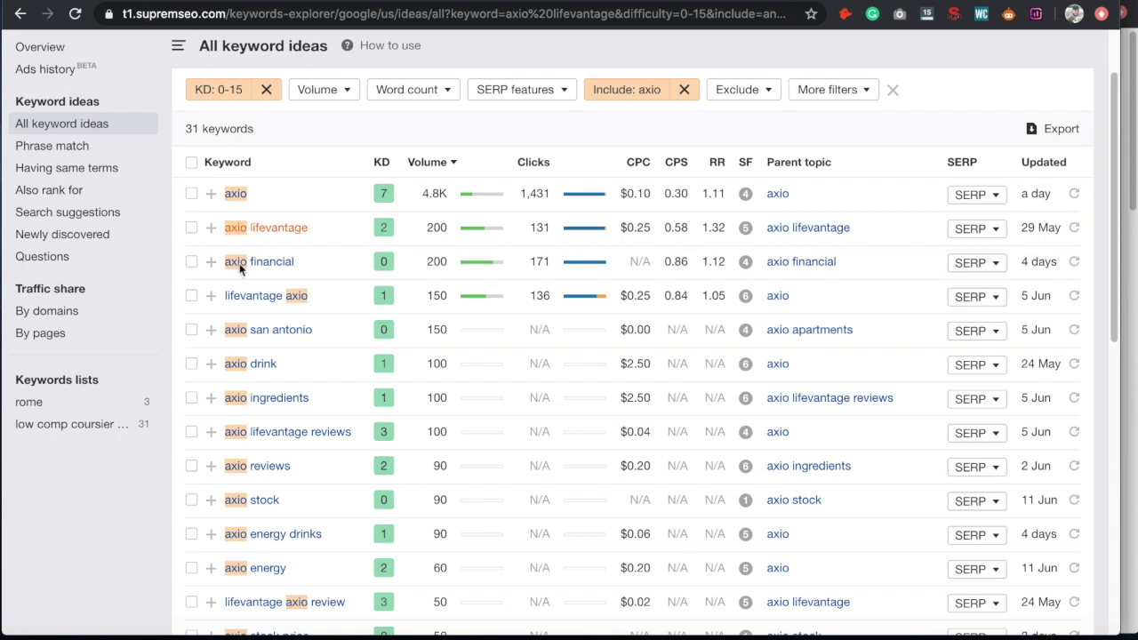
{"action": "scroll", "coordinate": [276, 308], "scroll_direction": "up", "scroll_amount": 2}
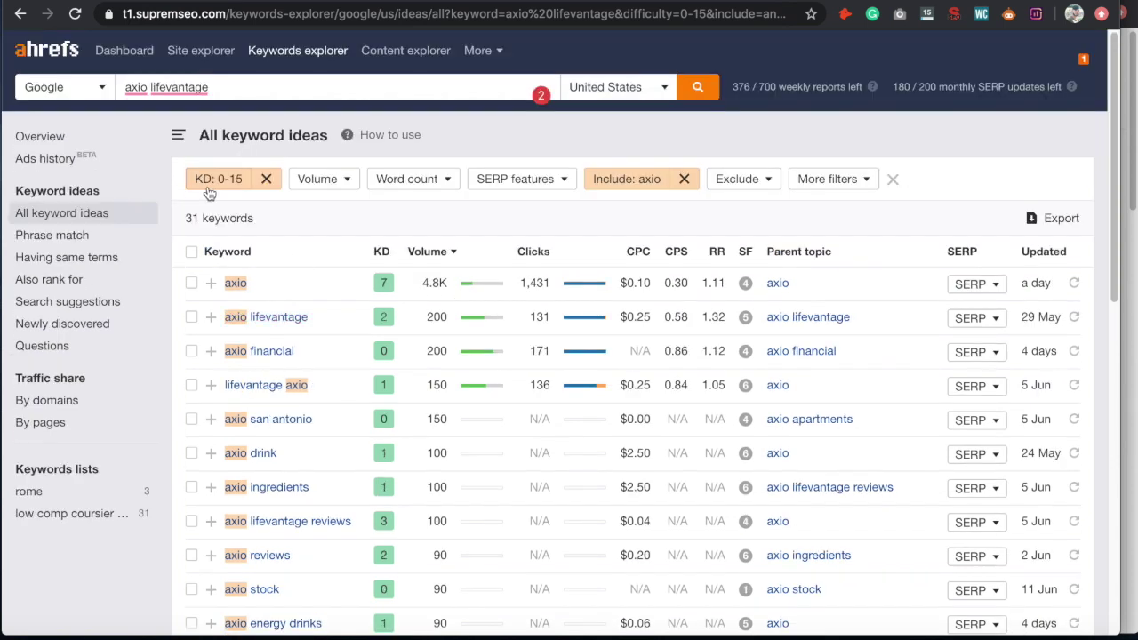
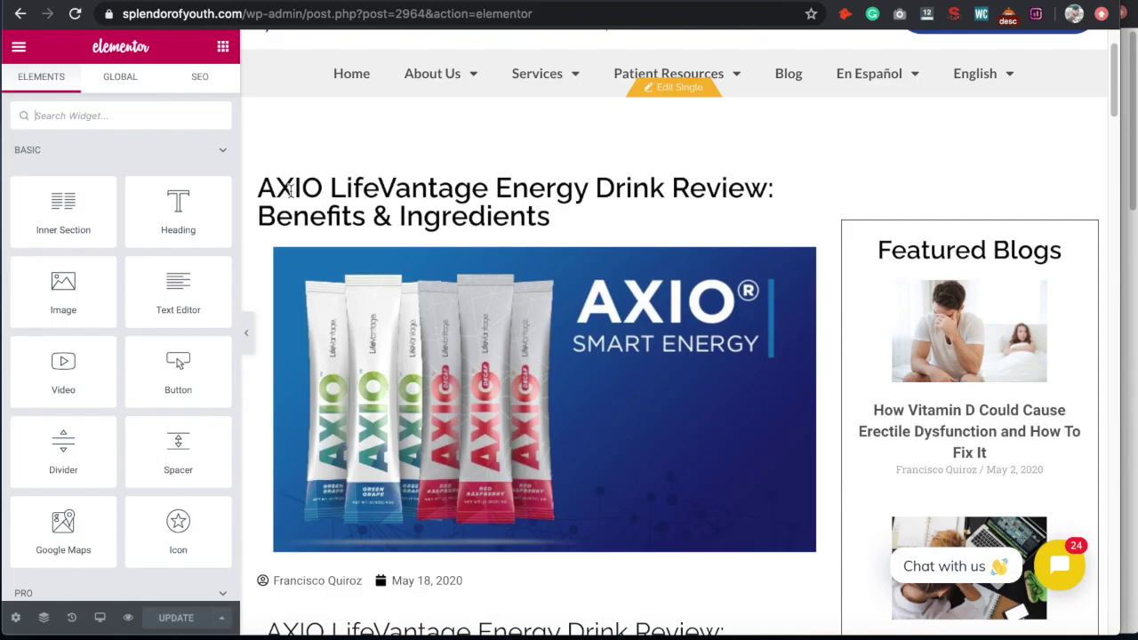
- Switch to the AXIO LifeVantage post in the Elementor editor and open its SEO settings
{"action": "left_click", "coordinate": [200, 78]}
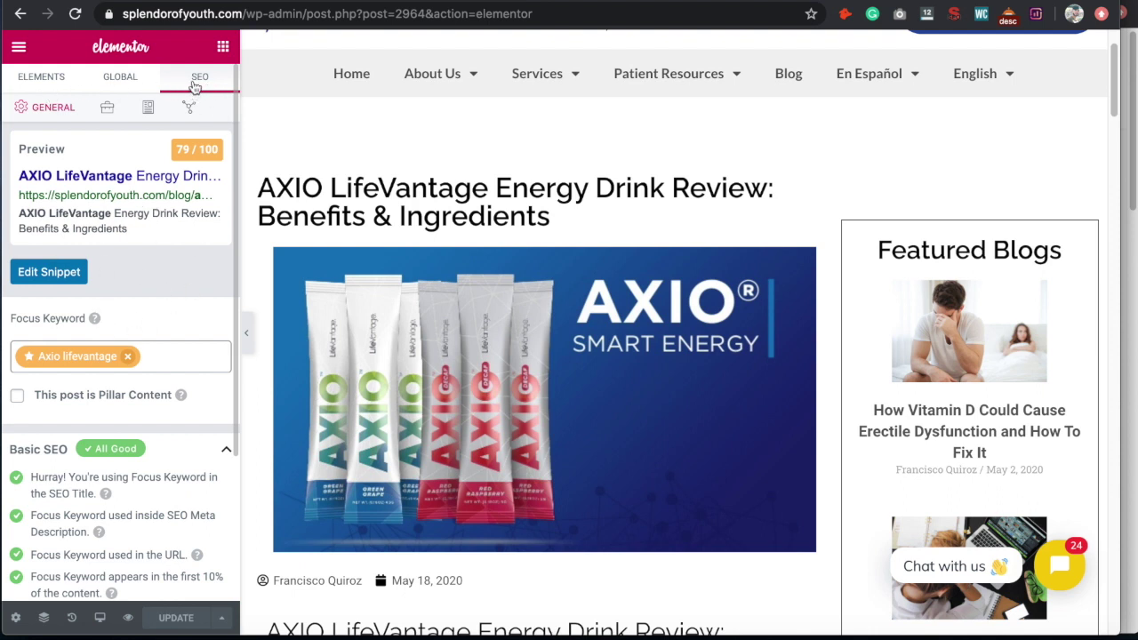
- Show the widget elements, return to the SEO settings and examine the focus keyword and the Basic SEO checks
{"action": "left_click", "coordinate": [42, 87]}
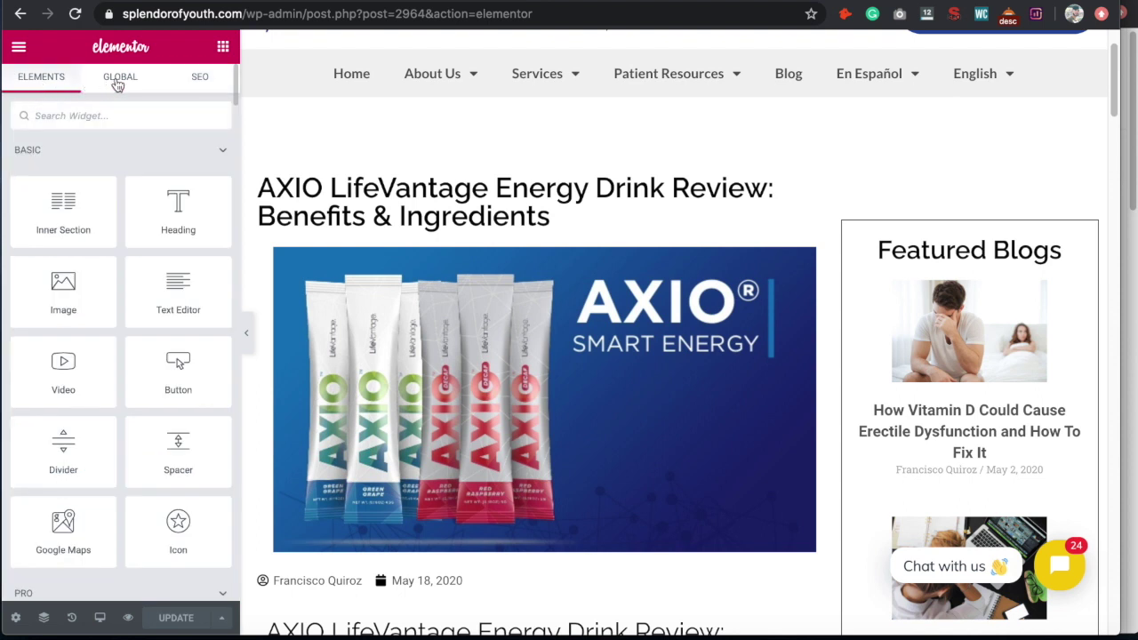
{"action": "left_click", "coordinate": [201, 78]}
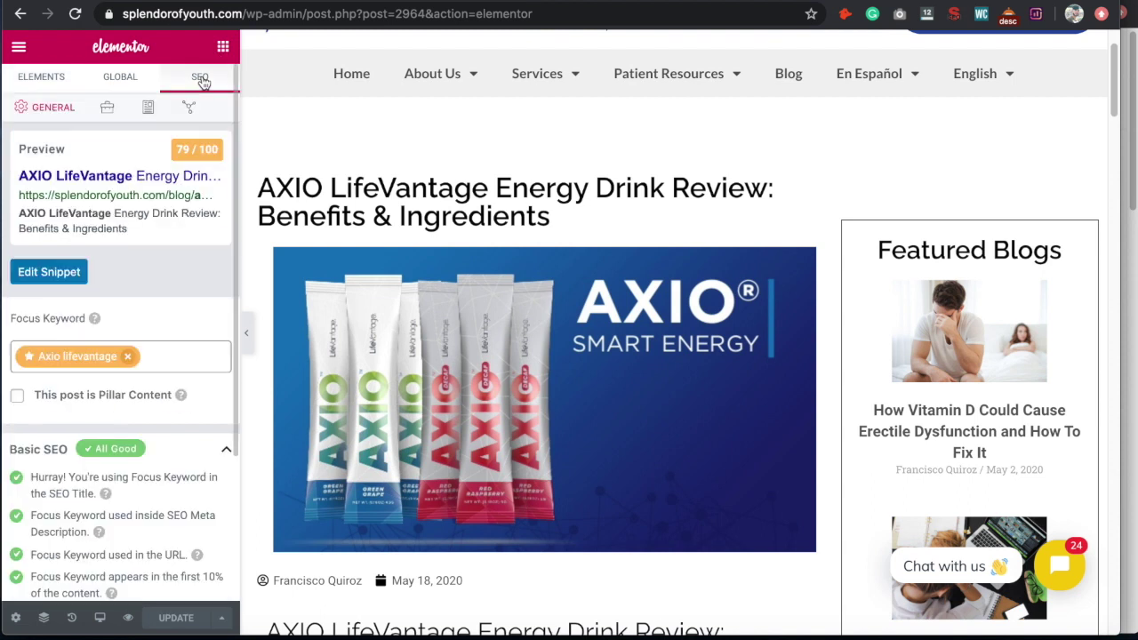
{"action": "scroll", "coordinate": [143, 307], "scroll_direction": "down", "scroll_amount": 3}
{"action": "scroll", "coordinate": [143, 306], "scroll_direction": "up", "scroll_amount": 3}
{"action": "scroll", "coordinate": [153, 401], "scroll_direction": "down", "scroll_amount": 3}
{"action": "scroll", "coordinate": [153, 398], "scroll_direction": "up", "scroll_amount": 3}
{"action": "scroll", "coordinate": [174, 286], "scroll_direction": "down", "scroll_amount": 3}
{"action": "left_click_drag", "start_coordinate": [18, 191], "coordinate": [89, 184]}
{"action": "scroll", "coordinate": [117, 309], "scroll_direction": "down", "scroll_amount": 1}
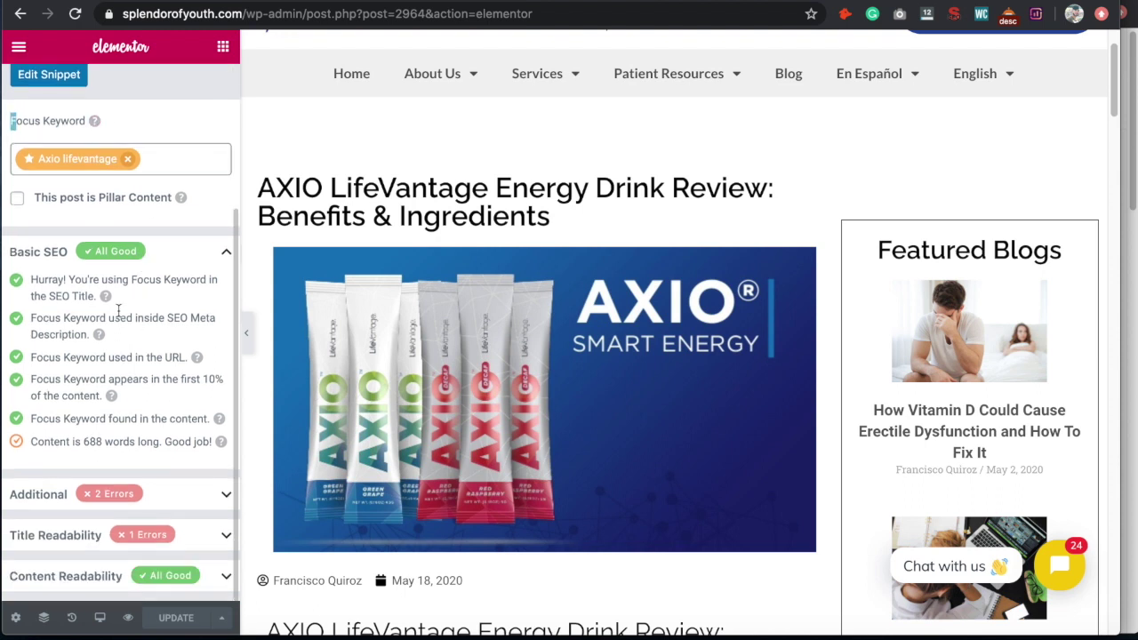
- Collapse the Basic SEO checks and examine the Title Readability and Additional checks, collapsing each one again
{"action": "left_click", "coordinate": [170, 260]}
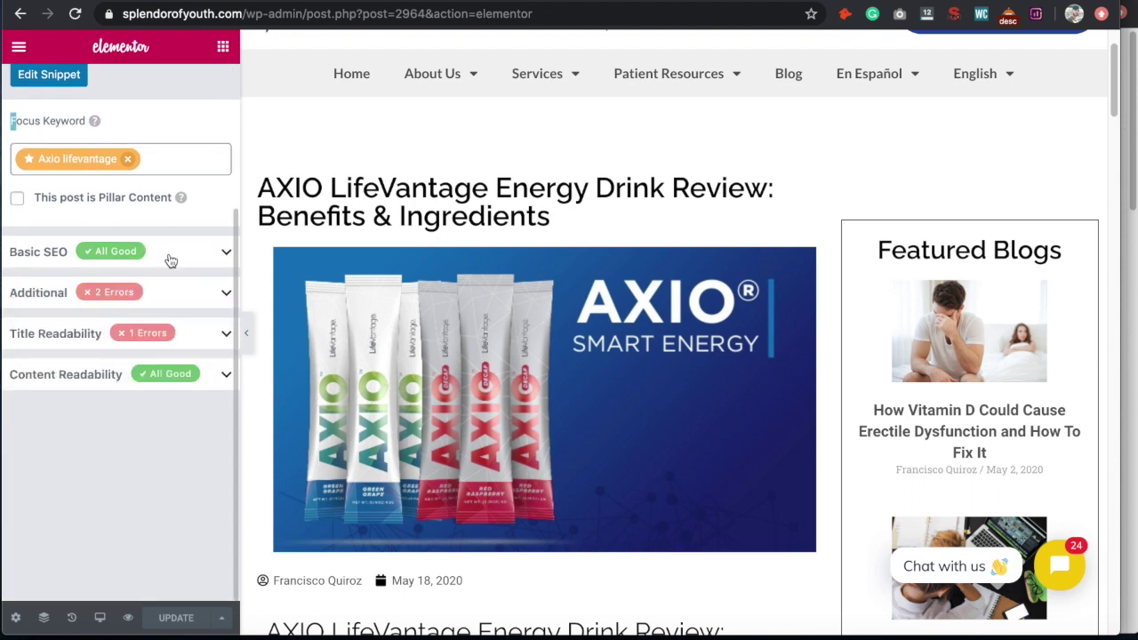
{"action": "left_click", "coordinate": [205, 334]}
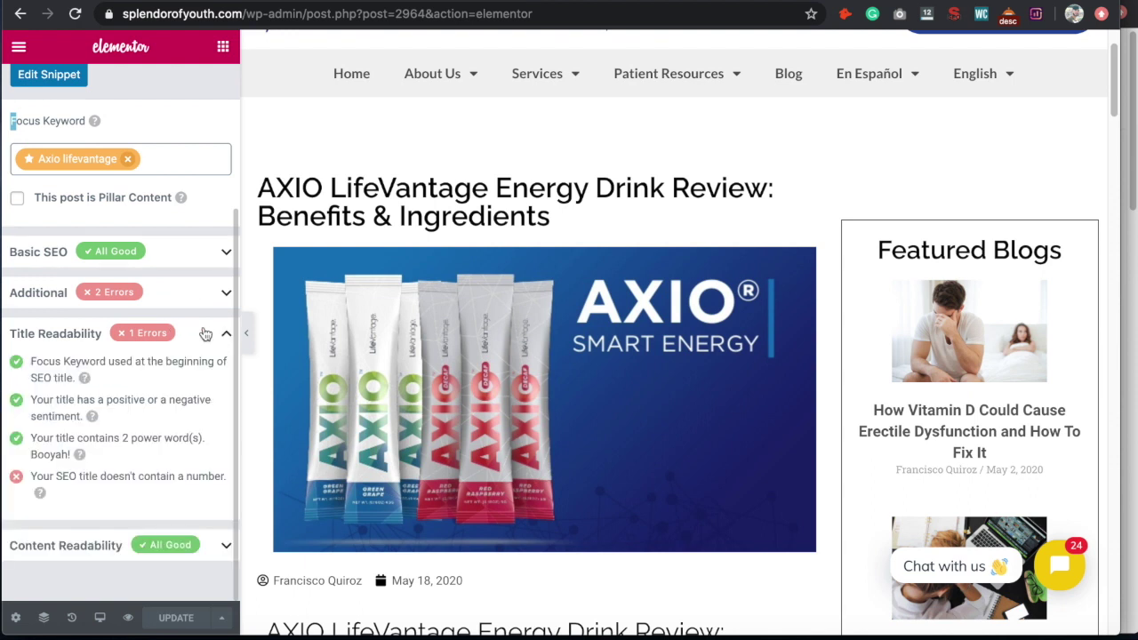
{"action": "left_click", "coordinate": [206, 333]}
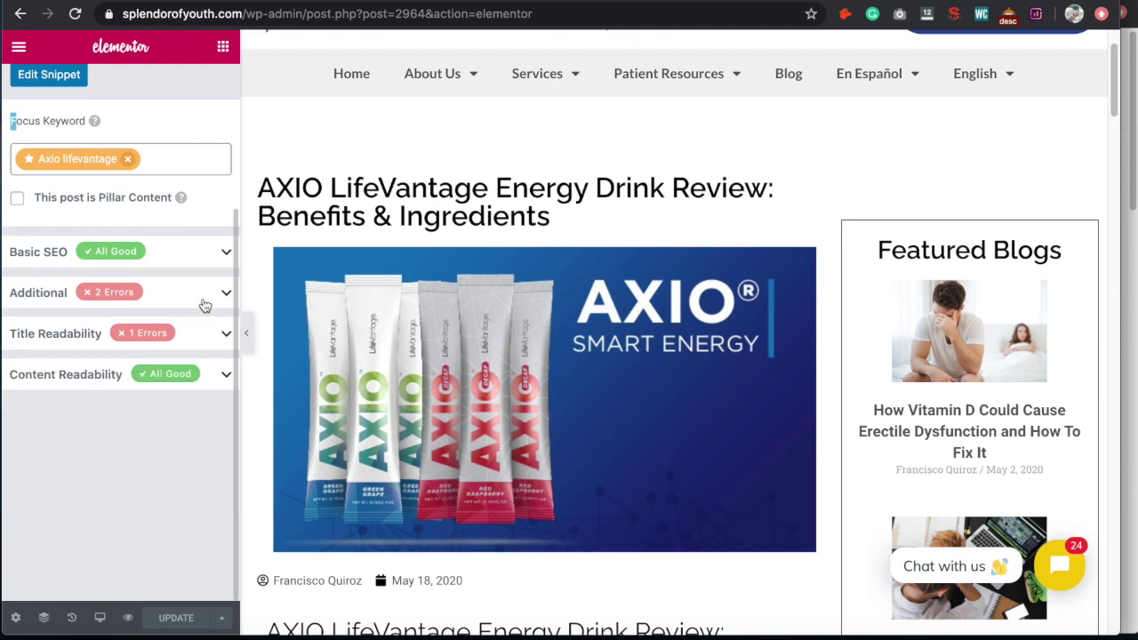
{"action": "left_click", "coordinate": [190, 303]}
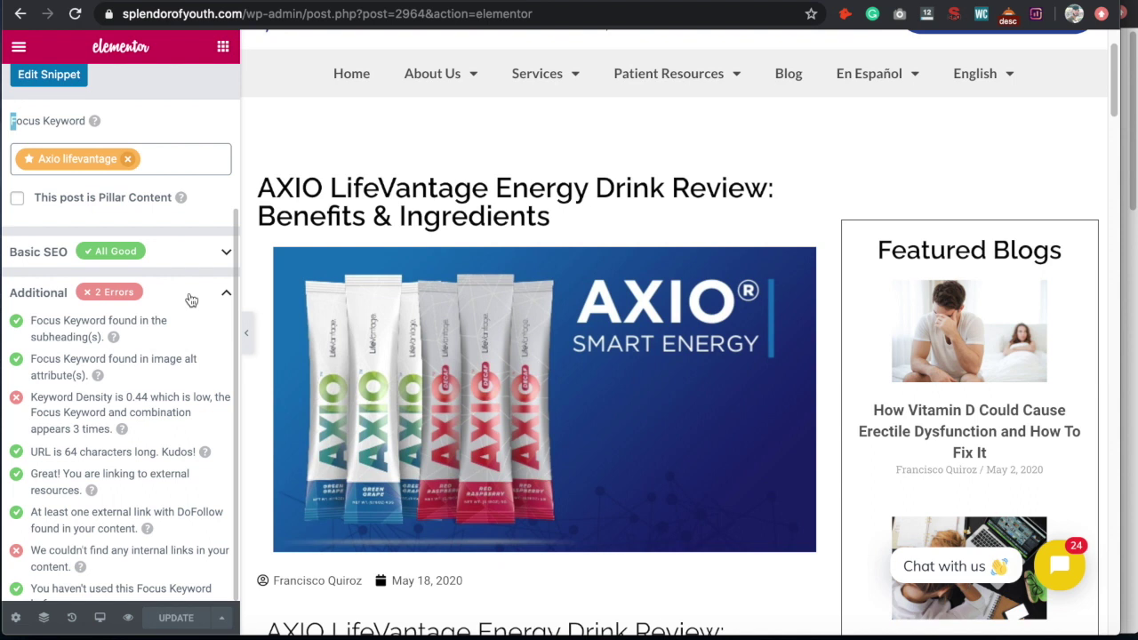
{"action": "left_click", "coordinate": [190, 299]}
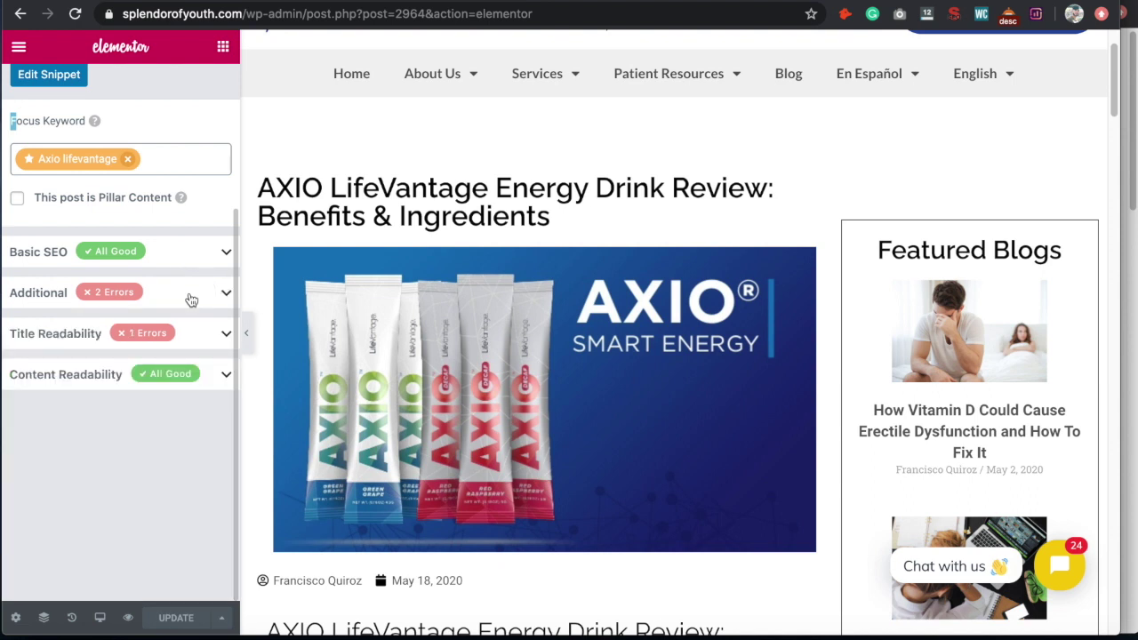
{"action": "left_click", "coordinate": [198, 305]}
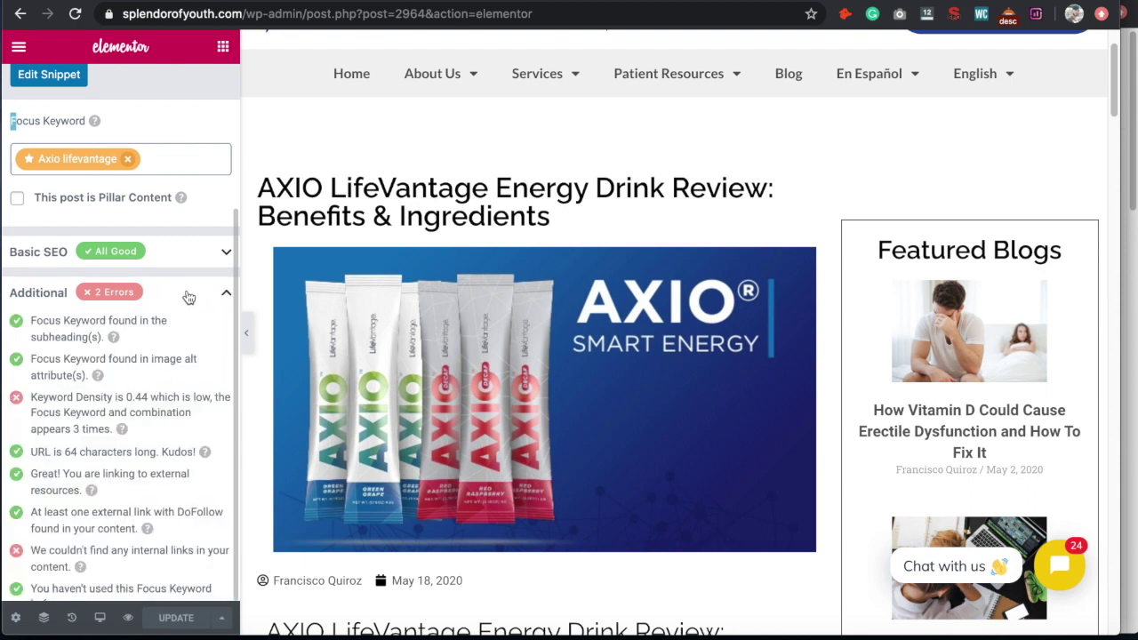
{"action": "left_click", "coordinate": [188, 297]}
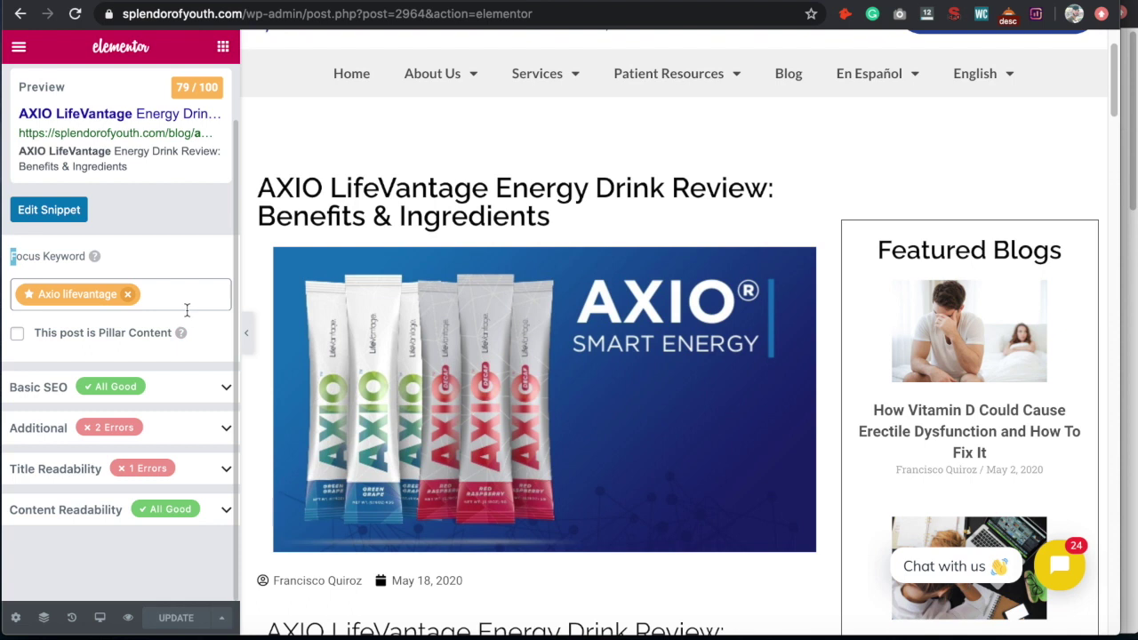
- Point out the SEO score in the preview, then expand Basic SEO and review its checks
{"action": "scroll", "coordinate": [187, 310], "scroll_direction": "up", "scroll_amount": 1}
{"action": "scroll", "coordinate": [186, 308], "scroll_direction": "up", "scroll_amount": 1}
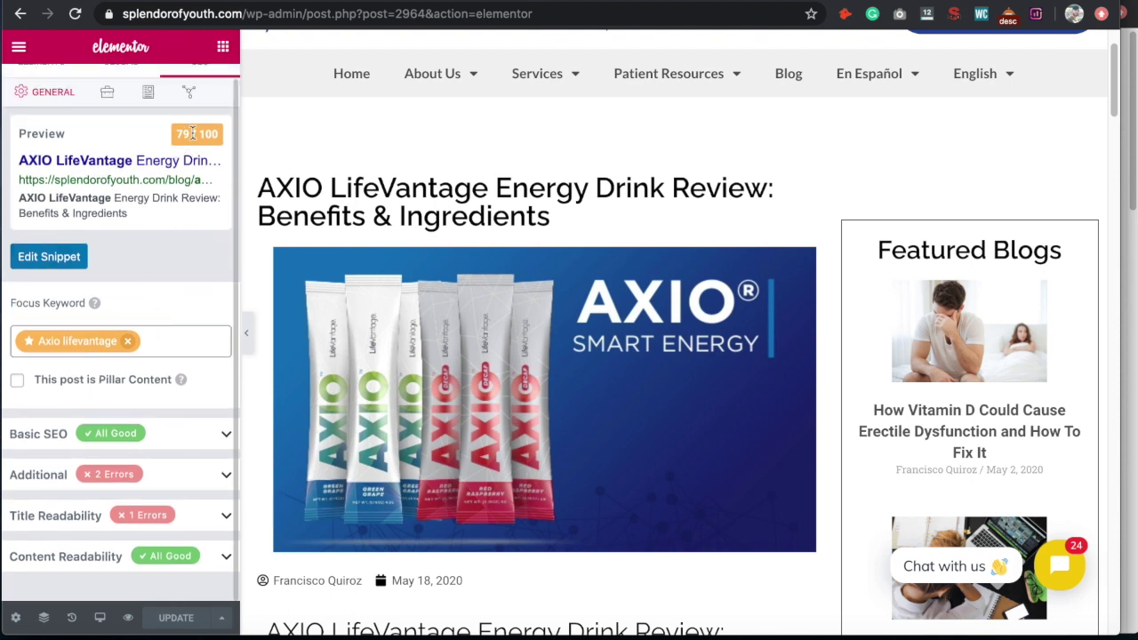
{"action": "left_click_drag", "start_coordinate": [176, 140], "coordinate": [224, 137]}
{"action": "left_click", "coordinate": [149, 260]}
{"action": "left_click", "coordinate": [198, 432]}
{"action": "scroll", "coordinate": [53, 399], "scroll_direction": "down", "scroll_amount": 3}
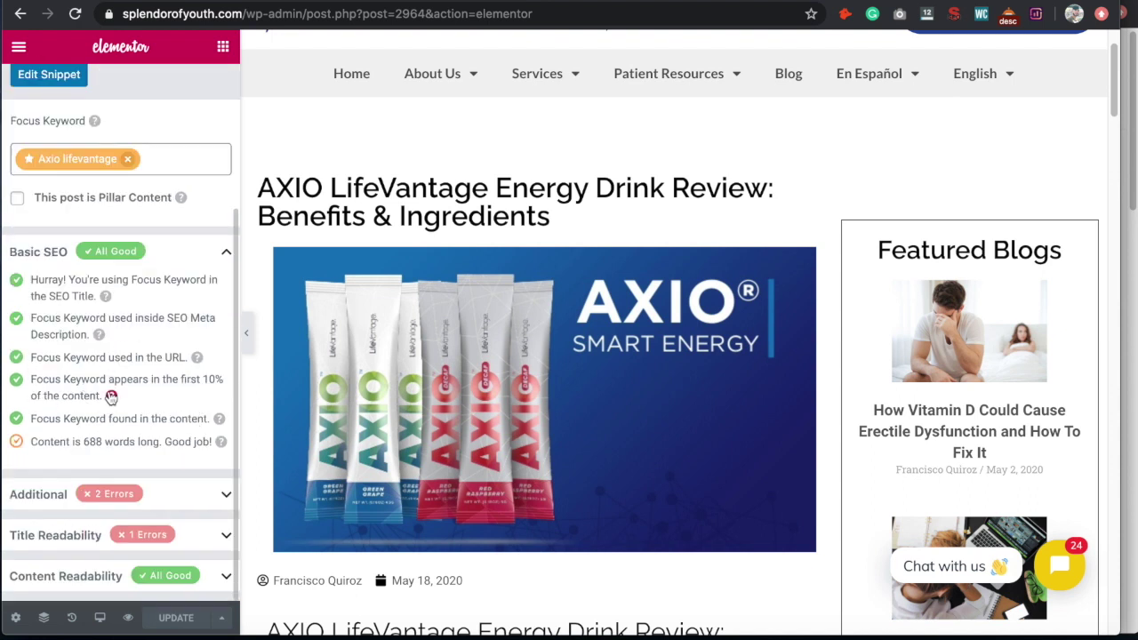
{"action": "scroll", "coordinate": [110, 382], "scroll_direction": "up", "scroll_amount": 3}
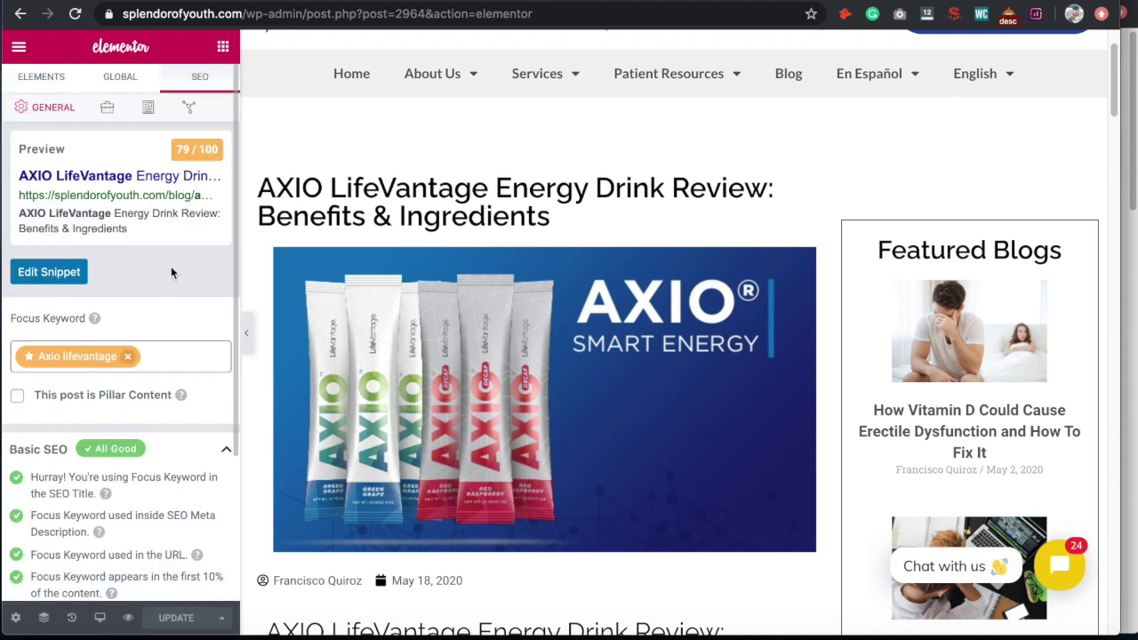
- Point out the words AXIO and Energy Drink Review in the post title by highlighting them
{"action": "left_click_drag", "start_coordinate": [264, 187], "coordinate": [564, 219]}
{"action": "left_click", "coordinate": [563, 218]}
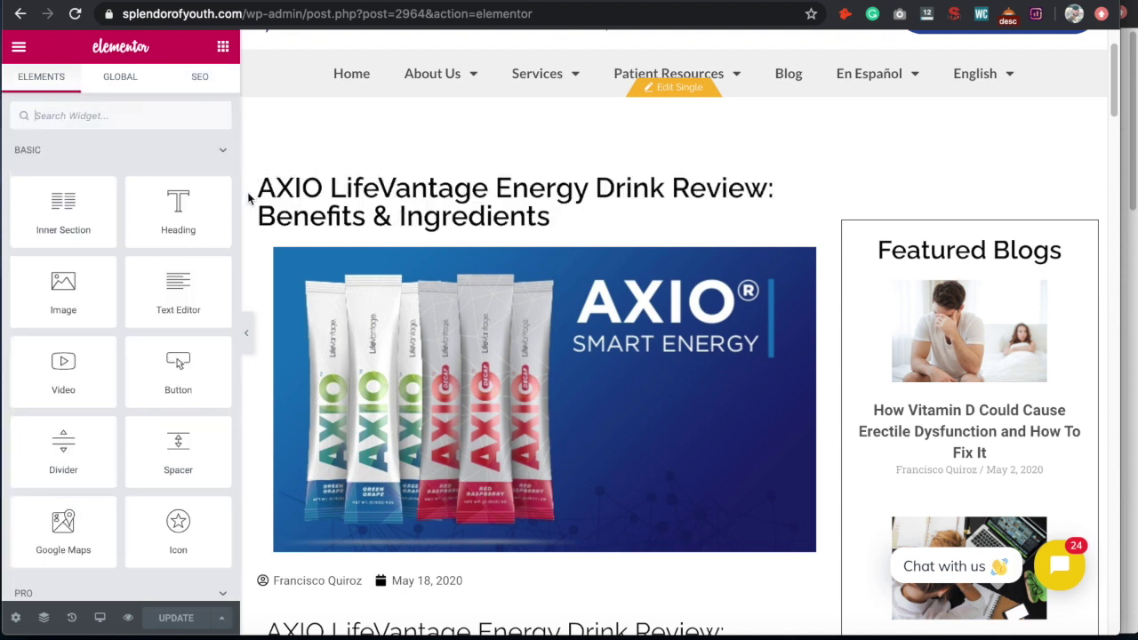
{"action": "left_click_drag", "start_coordinate": [262, 189], "coordinate": [320, 190]}
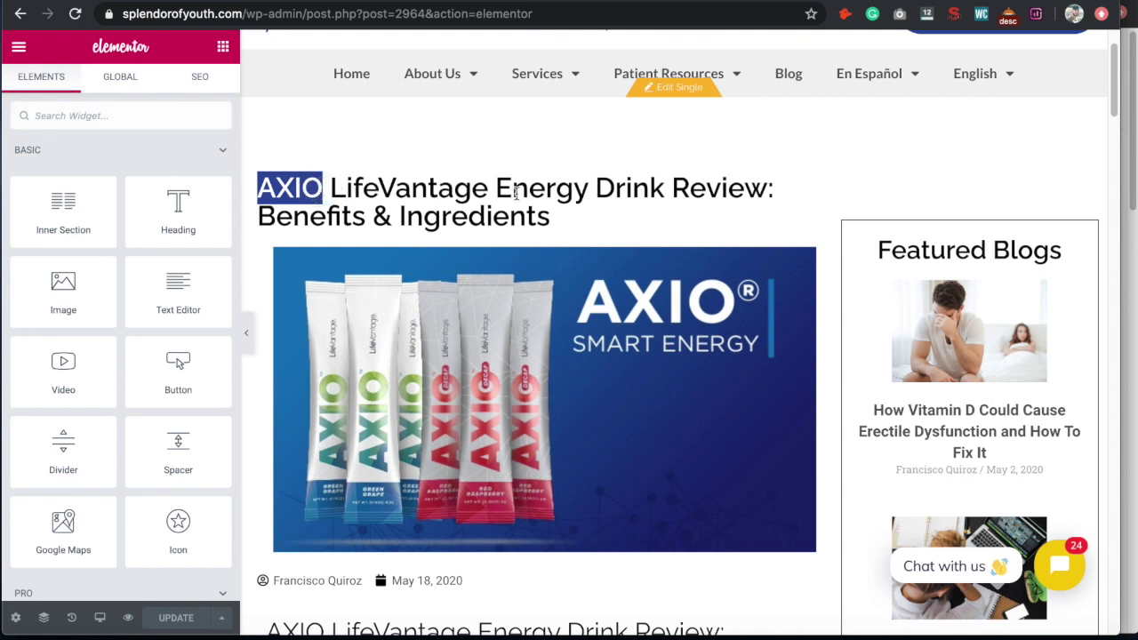
{"action": "left_click_drag", "start_coordinate": [500, 189], "coordinate": [767, 194]}
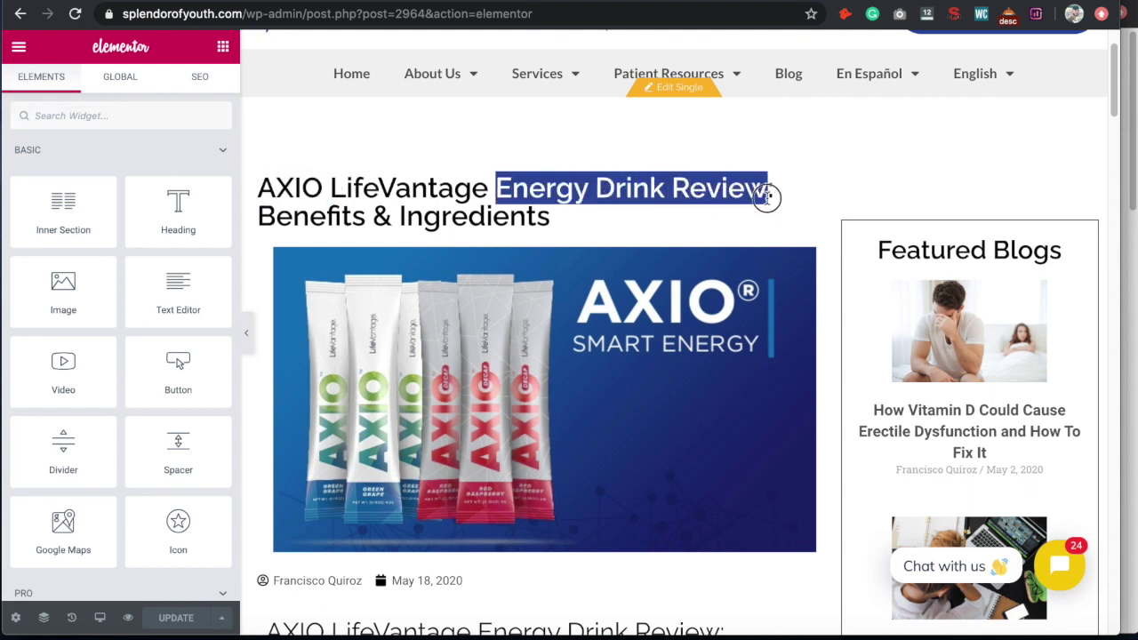
{"action": "left_click", "coordinate": [587, 228]}
{"action": "scroll", "coordinate": [581, 213], "scroll_direction": "down", "scroll_amount": 1}
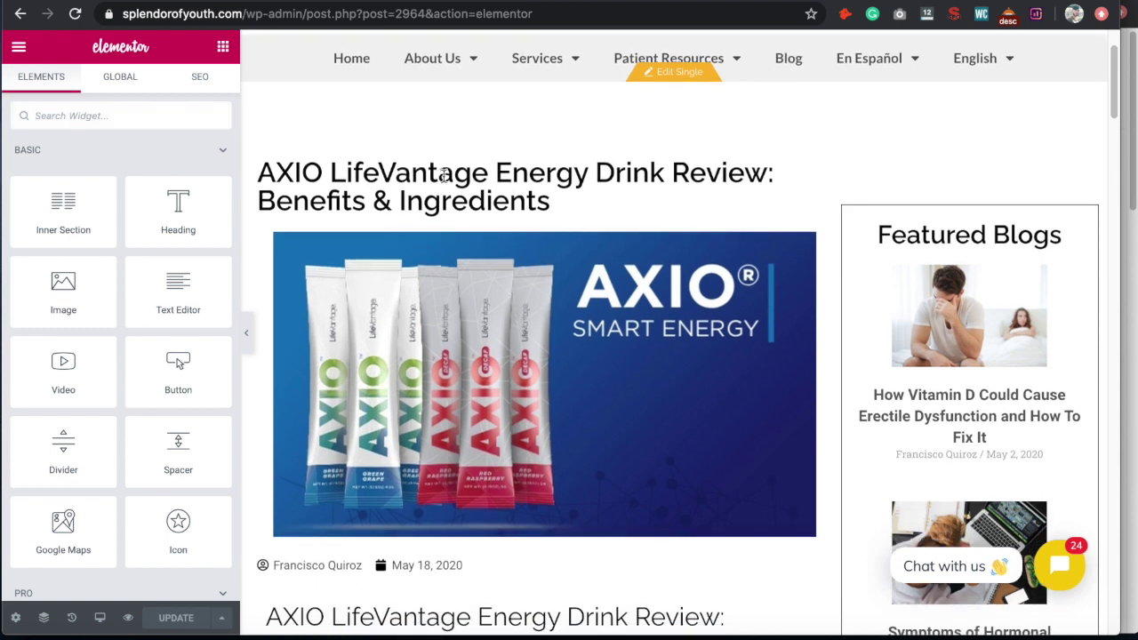
- Highlight the post title's two parts, AXIO LifeVantage Energy Drink Review and Benefits & Ingredients, to point them out
{"action": "left_click_drag", "start_coordinate": [259, 203], "coordinate": [770, 178]}
{"action": "left_click", "coordinate": [547, 205]}
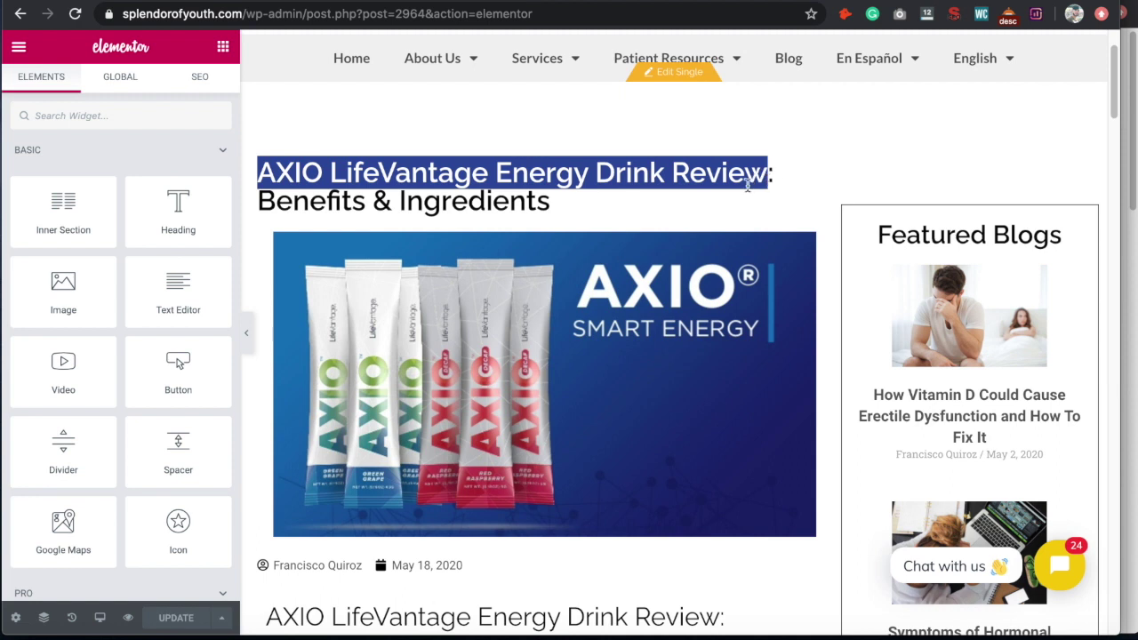
{"action": "left_click", "coordinate": [585, 209]}
{"action": "left_click_drag", "start_coordinate": [548, 200], "coordinate": [254, 204]}
{"action": "left_click", "coordinate": [567, 223]}
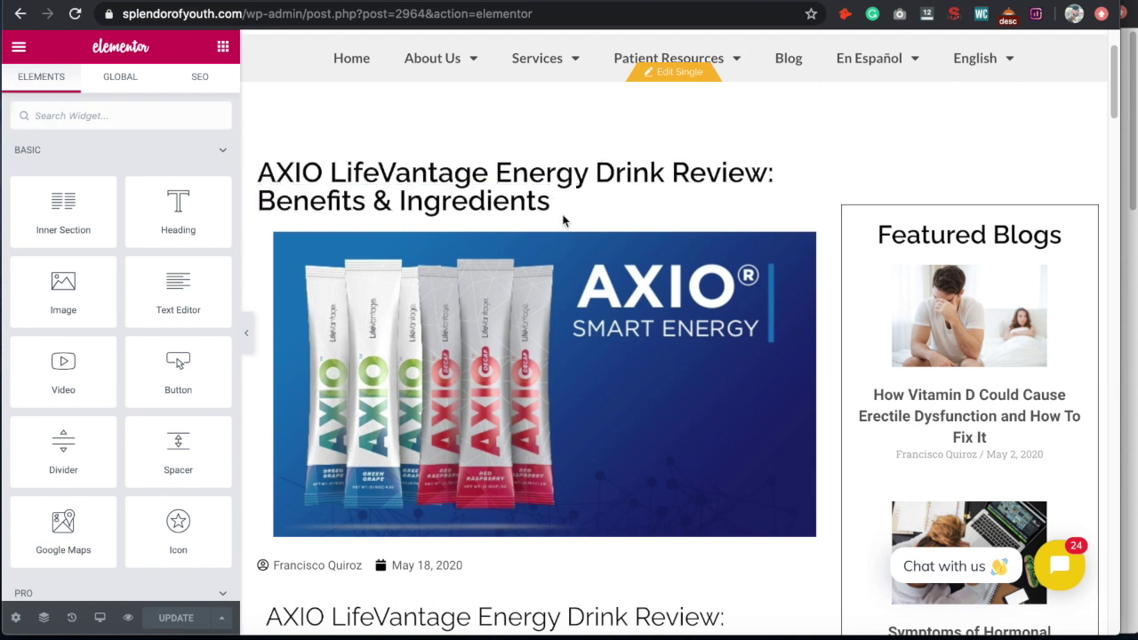
{"action": "scroll", "coordinate": [567, 255], "scroll_direction": "down", "scroll_amount": 1}
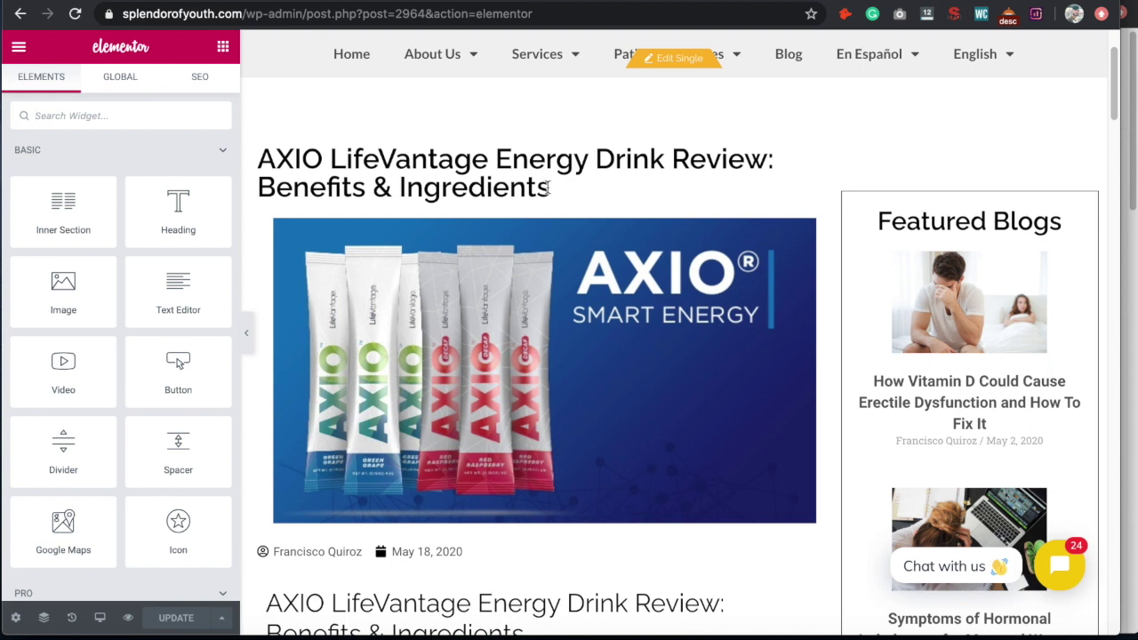
{"action": "left_click_drag", "start_coordinate": [547, 186], "coordinate": [257, 191]}
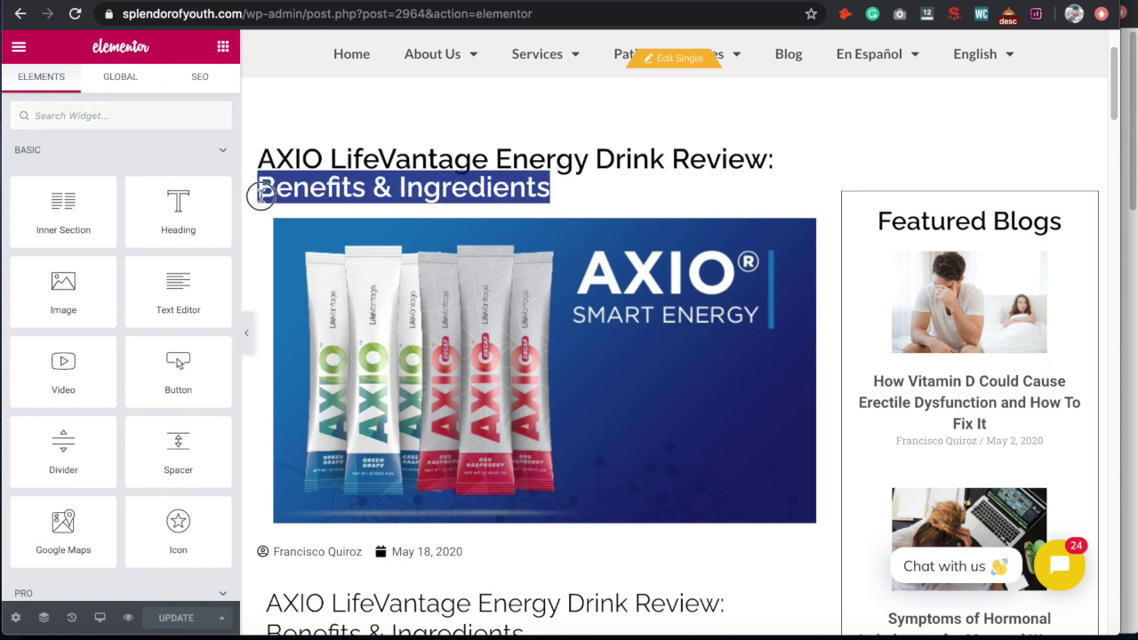
{"action": "left_click", "coordinate": [551, 186]}
- Open the article's text block at the heading that repeats the post title, and leave its text editor again
{"action": "scroll", "coordinate": [448, 219], "scroll_direction": "down", "scroll_amount": 1}
{"action": "scroll", "coordinate": [449, 218], "scroll_direction": "down", "scroll_amount": 5}
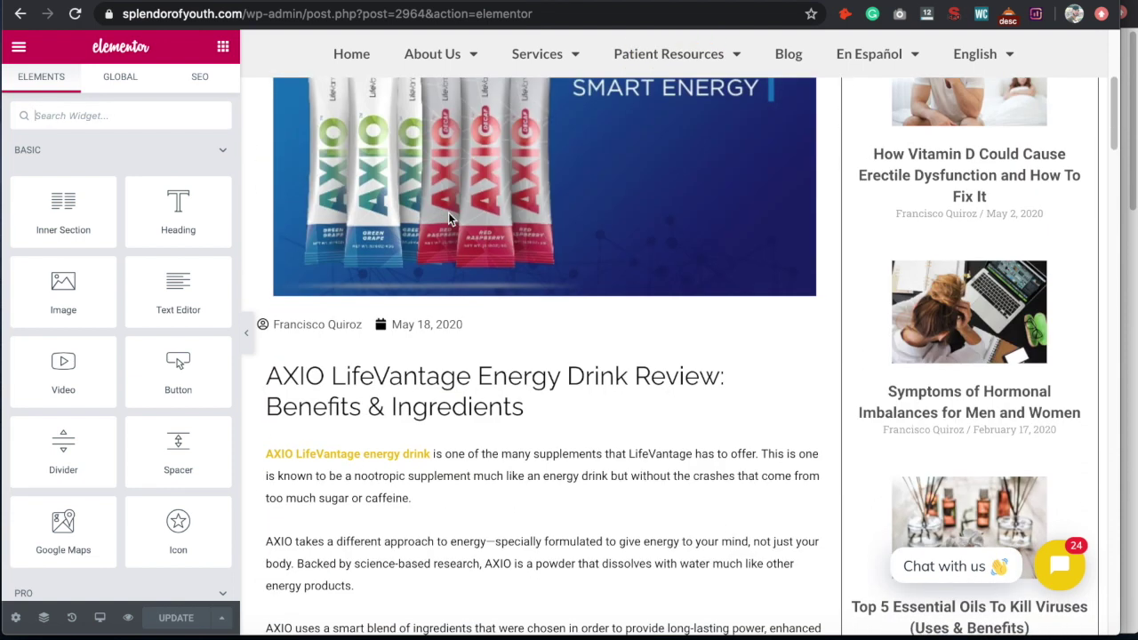
{"action": "scroll", "coordinate": [448, 220], "scroll_direction": "down", "scroll_amount": 2}
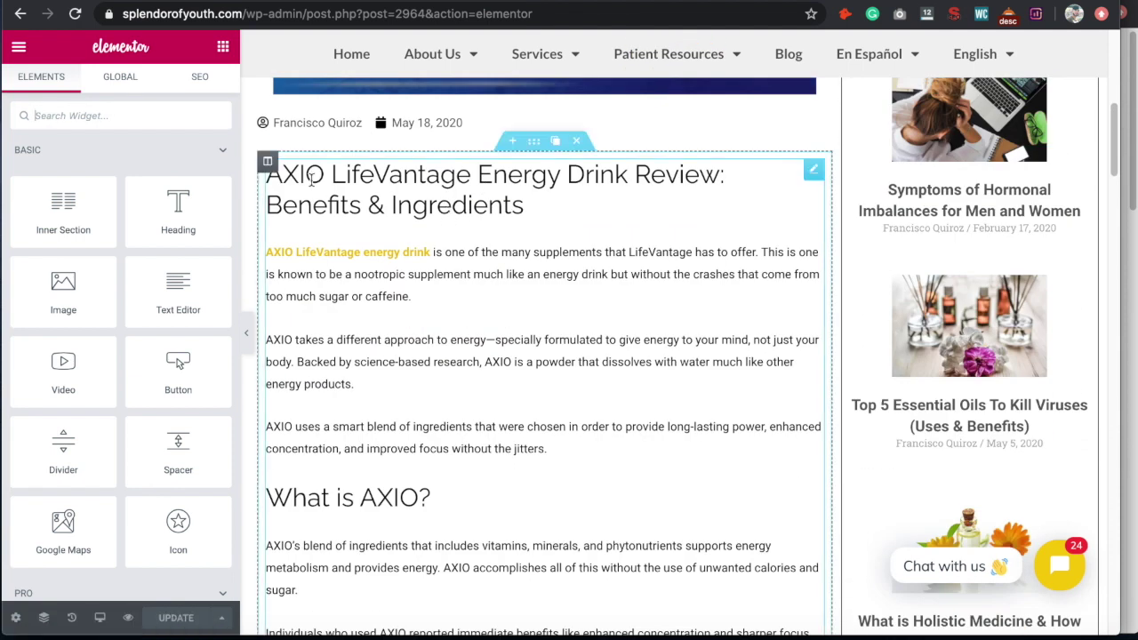
{"action": "left_click_drag", "start_coordinate": [526, 216], "coordinate": [277, 182]}
{"action": "left_click", "coordinate": [339, 187]}
{"action": "scroll", "coordinate": [249, 204], "scroll_direction": "up", "scroll_amount": 1}
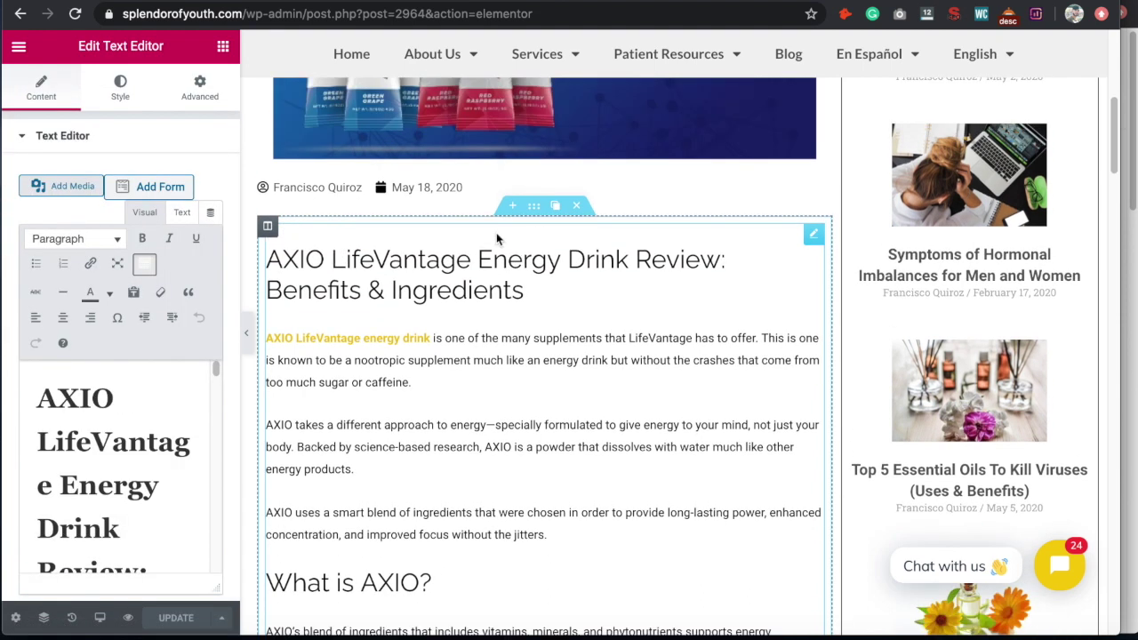
{"action": "left_click", "coordinate": [253, 219]}
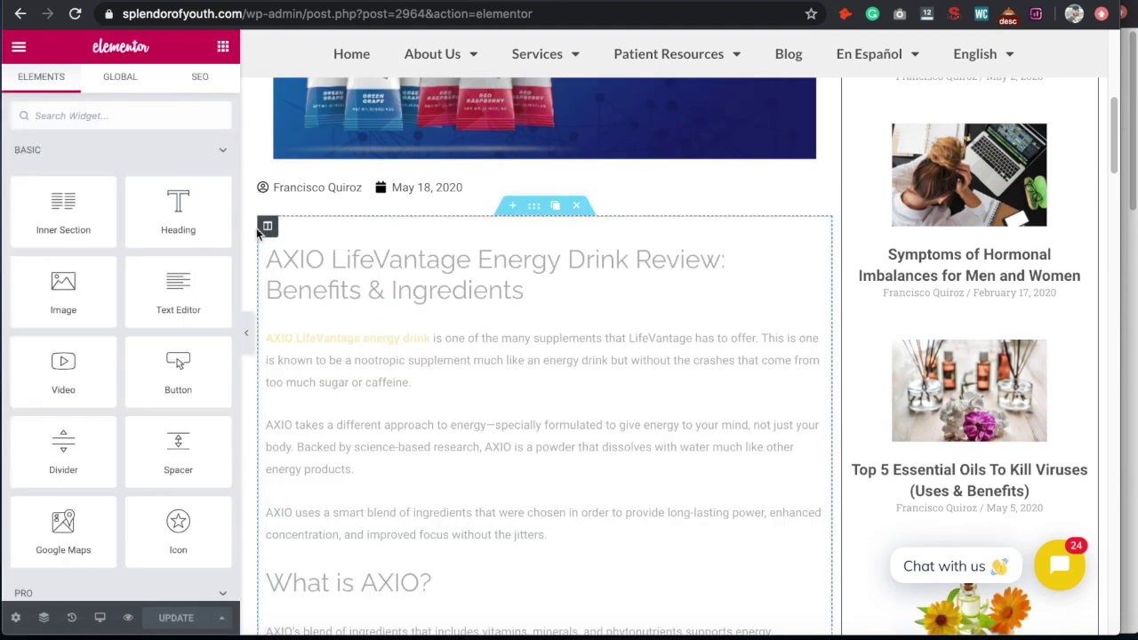
- Compare the post title above the featured image with the matching heading at the start of the article text
{"action": "scroll", "coordinate": [258, 227], "scroll_direction": "up", "scroll_amount": 3}
{"action": "scroll", "coordinate": [414, 178], "scroll_direction": "up", "scroll_amount": 1}
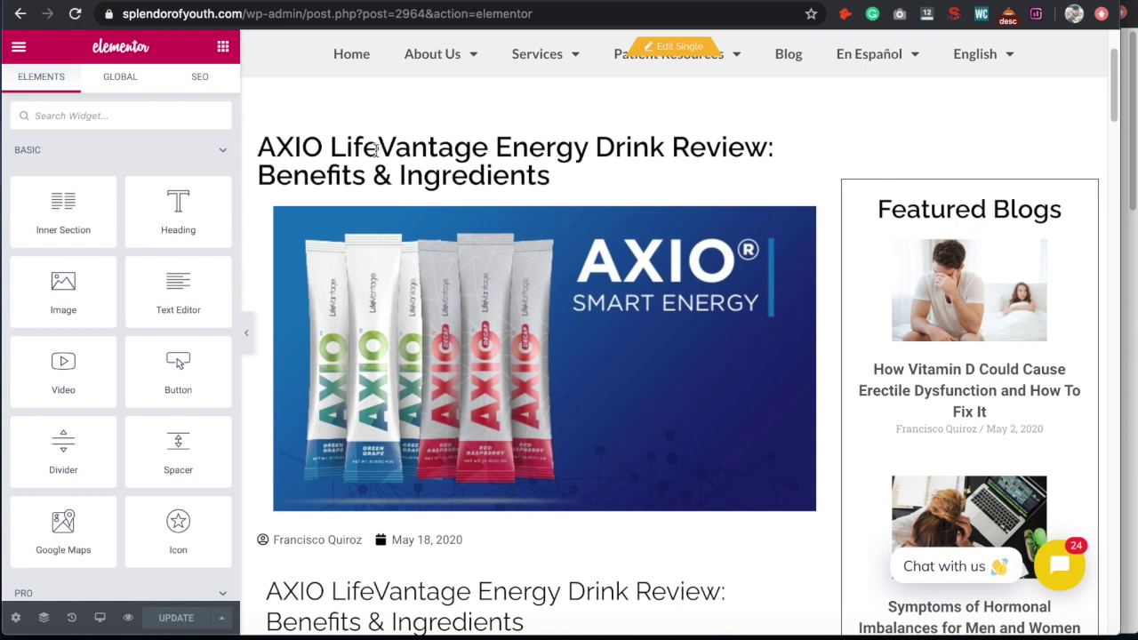
{"action": "scroll", "coordinate": [730, 367], "scroll_direction": "down", "scroll_amount": 1}
{"action": "scroll", "coordinate": [805, 421], "scroll_direction": "down", "scroll_amount": 2}
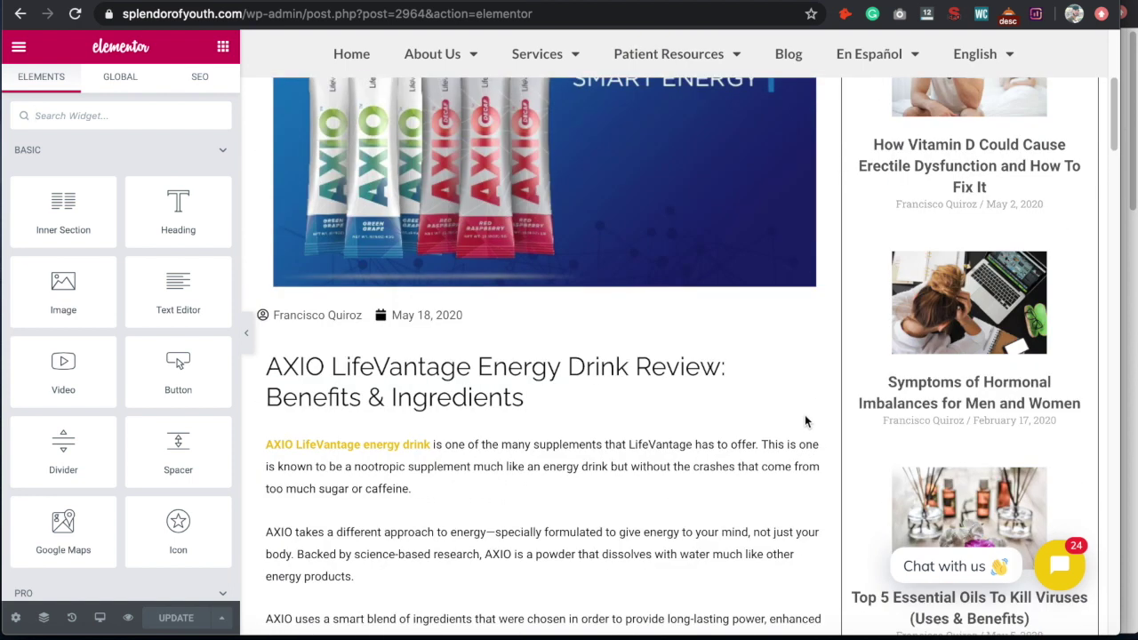
{"action": "scroll", "coordinate": [805, 422], "scroll_direction": "up", "scroll_amount": 3}
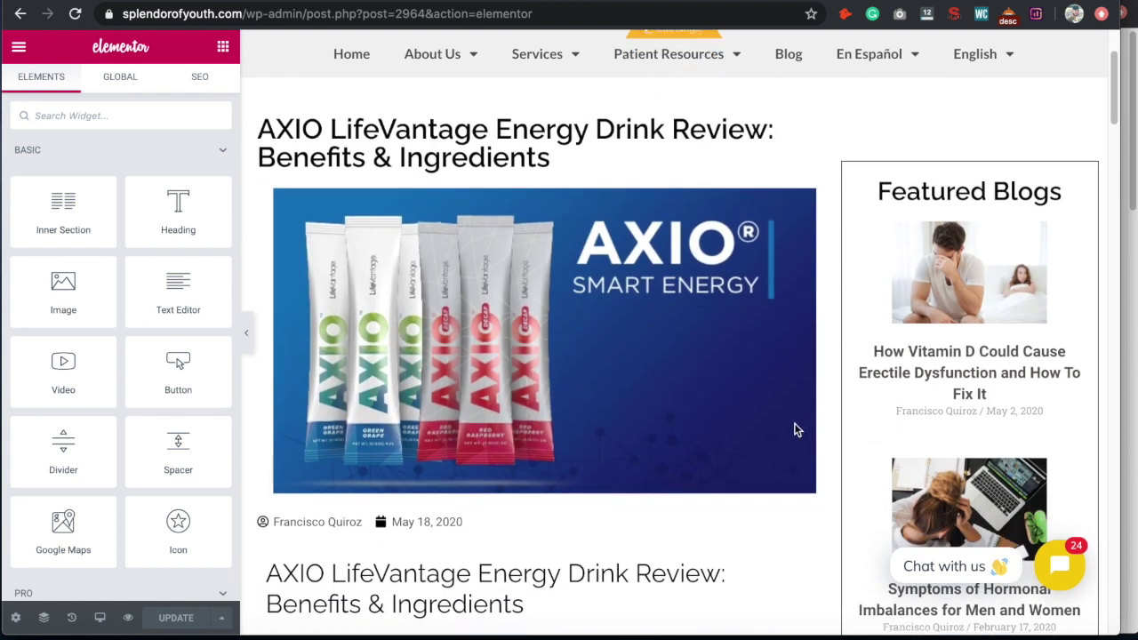
{"action": "scroll", "coordinate": [799, 427], "scroll_direction": "down", "scroll_amount": 1}
{"action": "scroll", "coordinate": [796, 426], "scroll_direction": "up", "scroll_amount": 1}
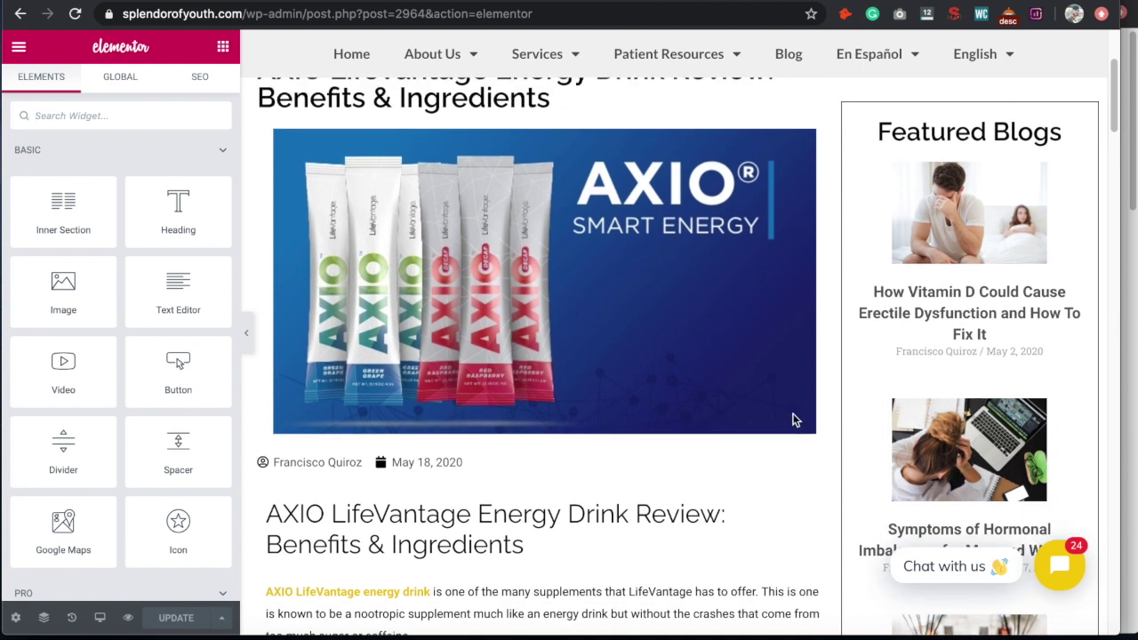
{"action": "scroll", "coordinate": [749, 423], "scroll_direction": "up", "scroll_amount": 1}
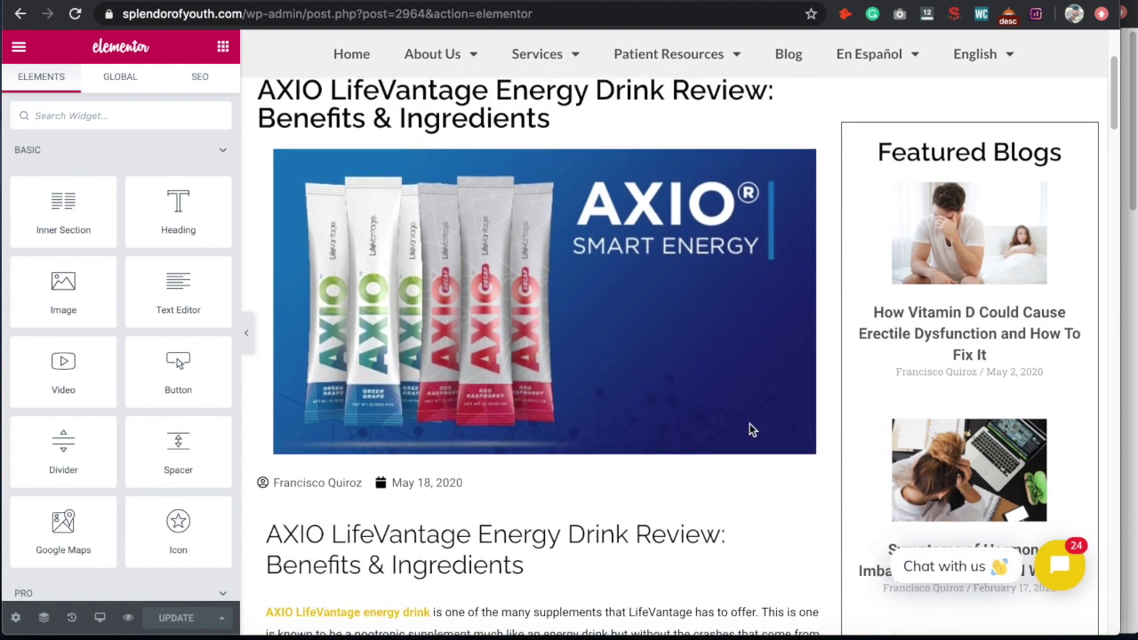
- Highlight AXIO LifeVantage Energy Drink Review in the post title, then open the matching body heading's text block and leave it
{"action": "left_click_drag", "start_coordinate": [259, 104], "coordinate": [767, 103]}
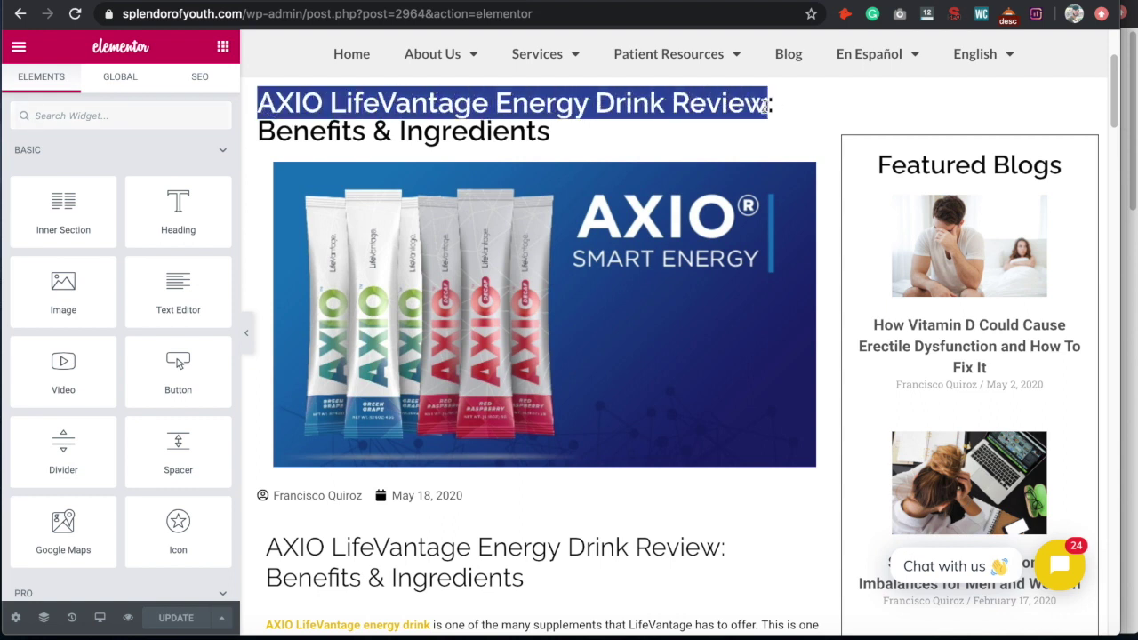
{"action": "left_click", "coordinate": [530, 591]}
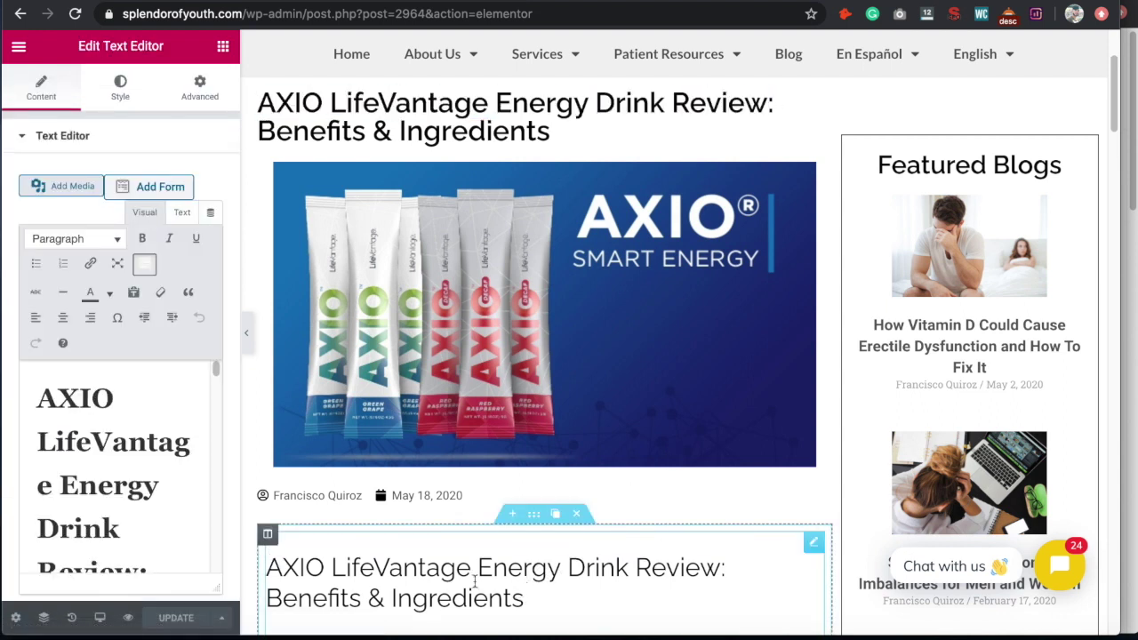
{"action": "left_click", "coordinate": [251, 524]}
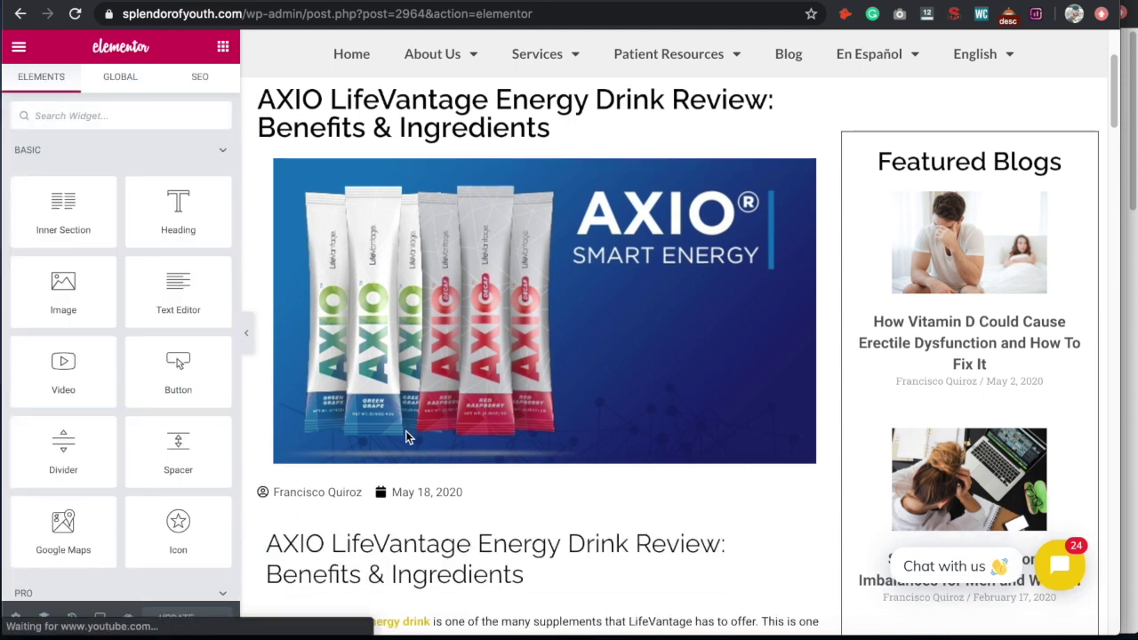
- Skim the article's headings from What is AXIO? to How To Use AXIO, and return to its opening heading
{"action": "scroll", "coordinate": [405, 436], "scroll_direction": "down", "scroll_amount": 5}
{"action": "scroll", "coordinate": [405, 437], "scroll_direction": "down", "scroll_amount": 3}
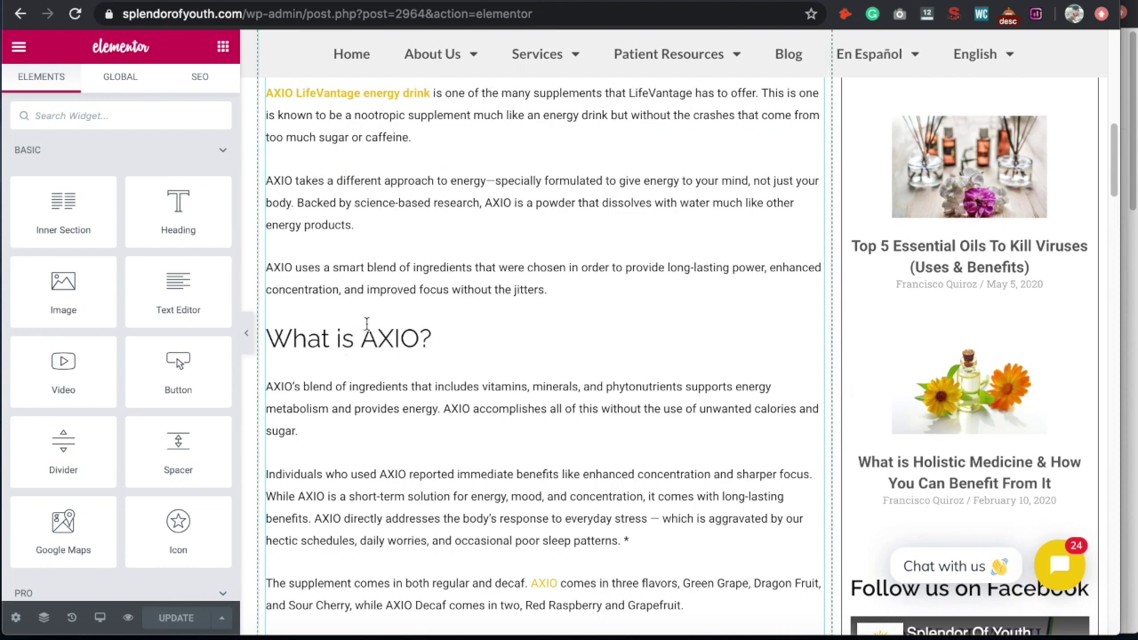
{"action": "scroll", "coordinate": [414, 393], "scroll_direction": "down", "scroll_amount": 5}
{"action": "scroll", "coordinate": [471, 428], "scroll_direction": "down", "scroll_amount": 15}
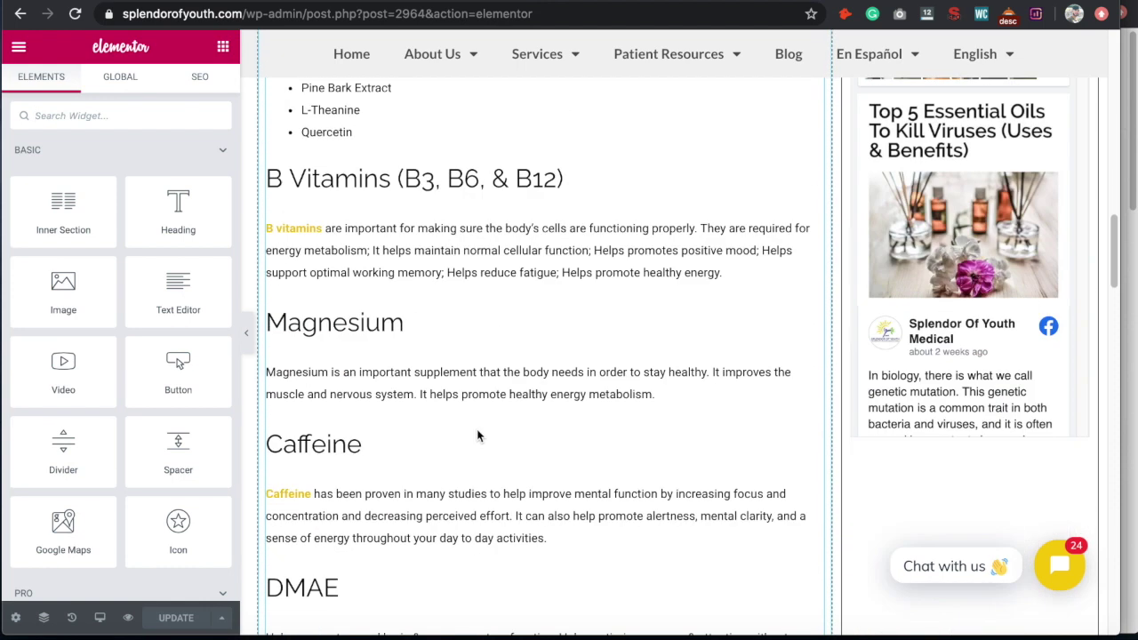
{"action": "scroll", "coordinate": [476, 429], "scroll_direction": "down", "scroll_amount": 1}
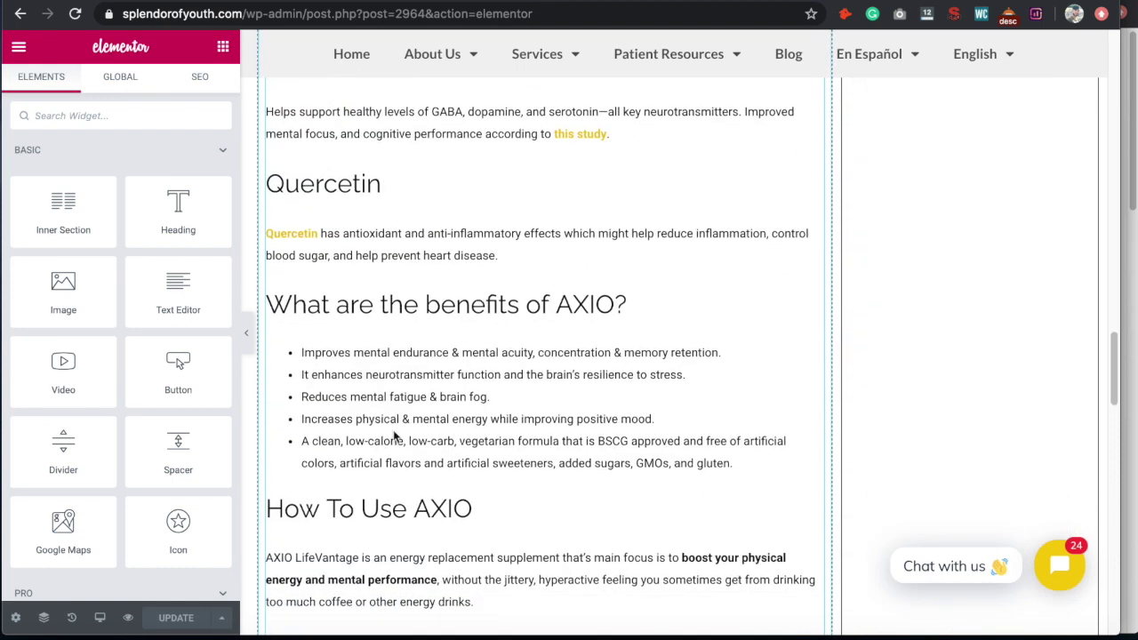
{"action": "scroll", "coordinate": [394, 436], "scroll_direction": "up", "scroll_amount": 20}
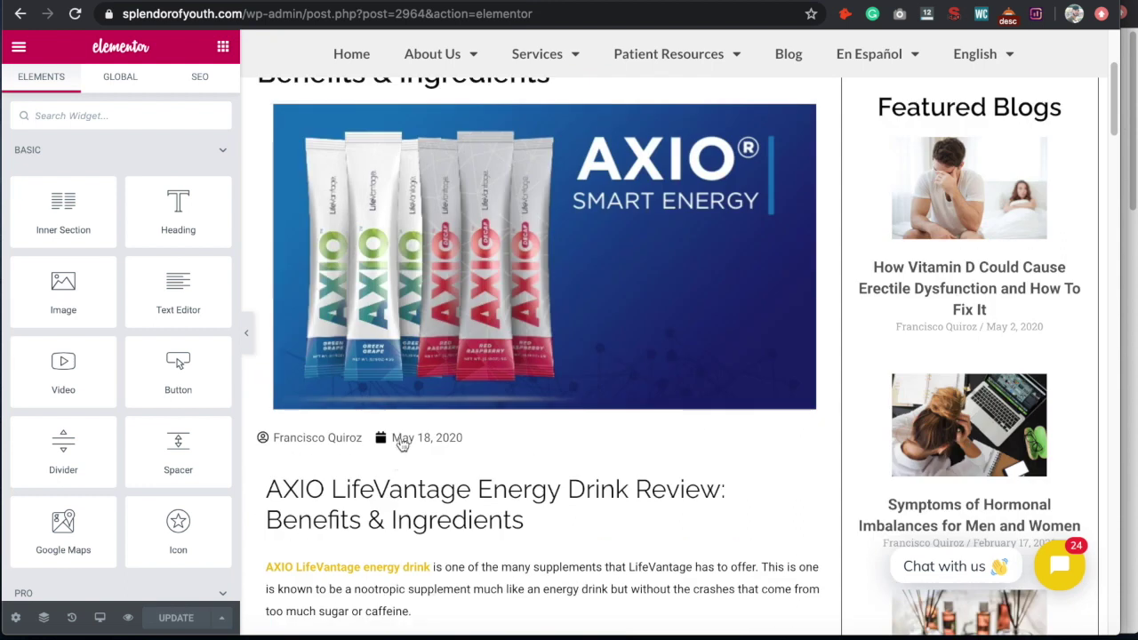
{"action": "scroll", "coordinate": [402, 445], "scroll_direction": "up", "scroll_amount": 5}
{"action": "scroll", "coordinate": [410, 401], "scroll_direction": "down", "scroll_amount": 5}
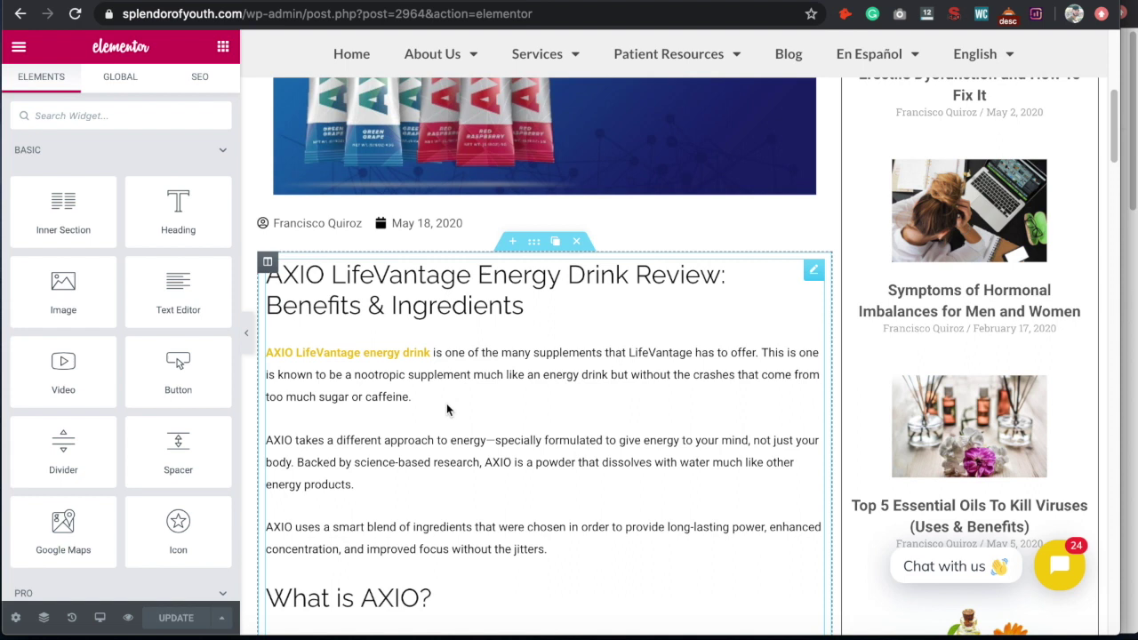
- Examine the opening paragraphs with the linked keyword AXIO LifeVantage energy drink, and the What is AXIO? section
{"action": "scroll", "coordinate": [446, 403], "scroll_direction": "down", "scroll_amount": 1}
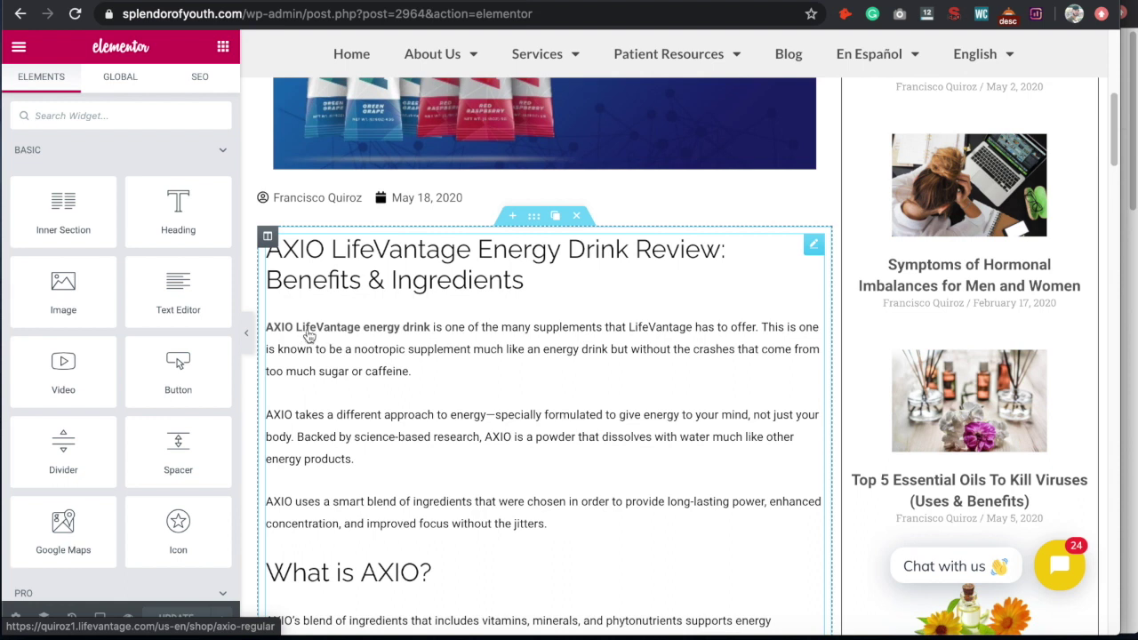
{"action": "scroll", "coordinate": [508, 406], "scroll_direction": "down", "scroll_amount": 1}
{"action": "scroll", "coordinate": [508, 406], "scroll_direction": "down", "scroll_amount": 5}
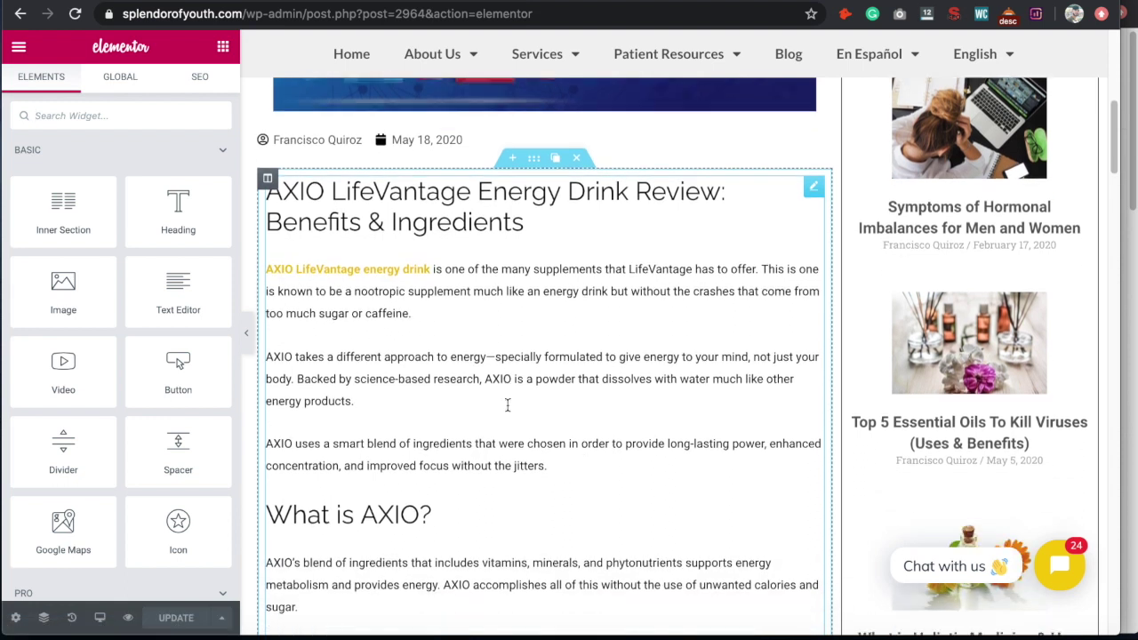
{"action": "scroll", "coordinate": [508, 406], "scroll_direction": "down", "scroll_amount": 3}
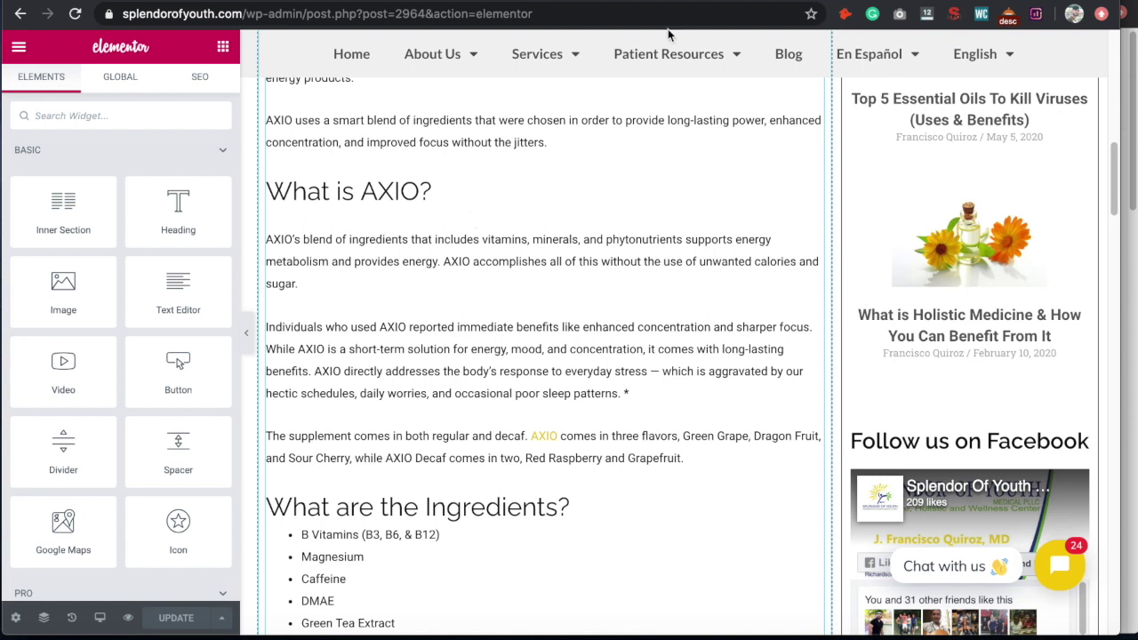
- Switch to the Ahrefs keyword ideas and look through the axio keywords for related terms such as reviews and ingredients
{"action": "key", "text": "ctrl+Tab"}
{"action": "scroll", "coordinate": [342, 425], "scroll_direction": "down", "scroll_amount": 8}
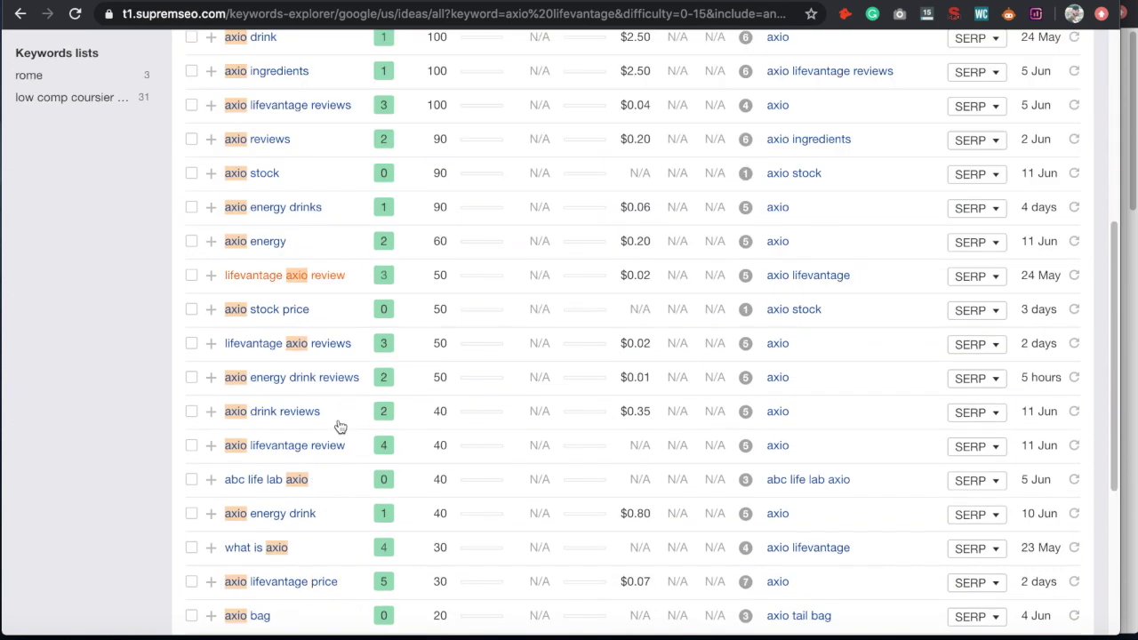
{"action": "scroll", "coordinate": [267, 431], "scroll_direction": "down", "scroll_amount": 1}
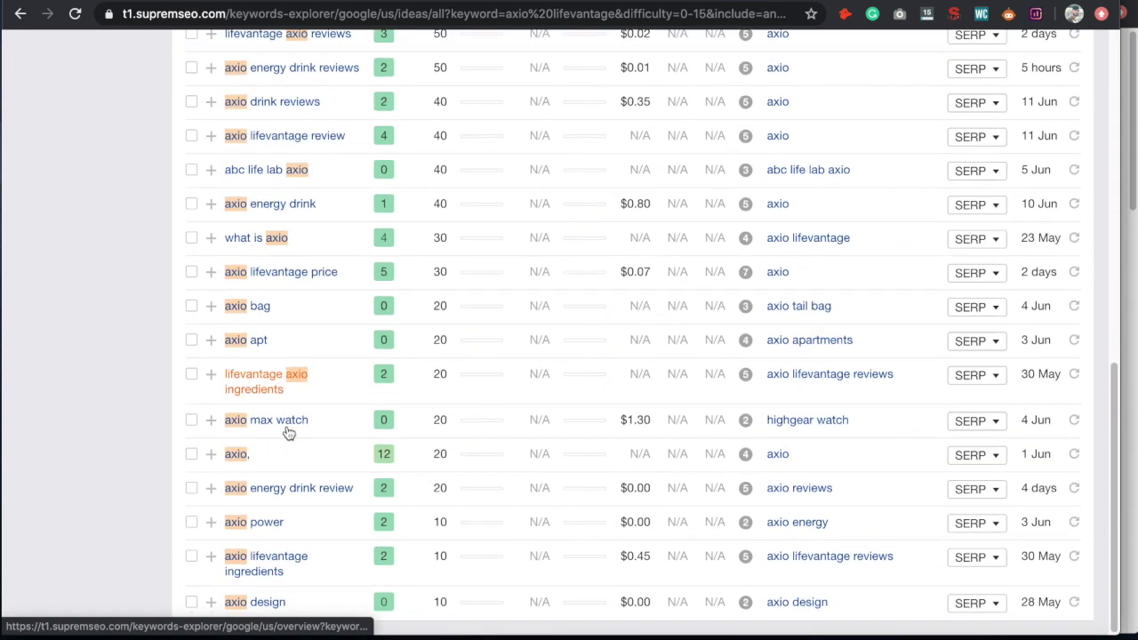
{"action": "scroll", "coordinate": [266, 418], "scroll_direction": "up", "scroll_amount": 10}
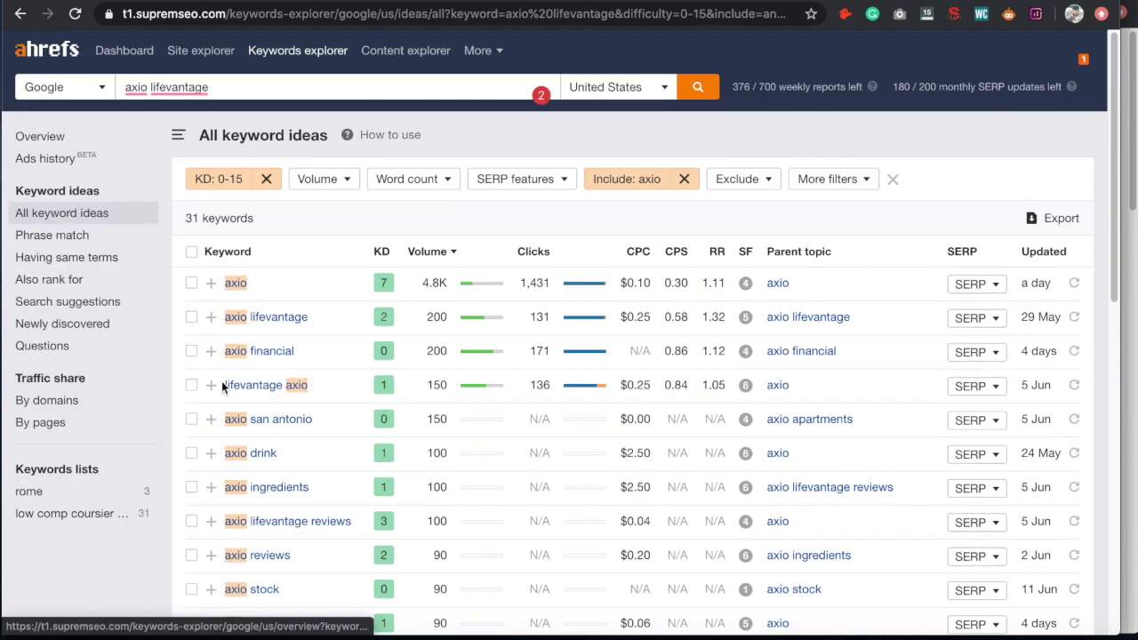
- Return to the Elementor post and examine the opening product link, the What is AXIO? section and the ingredients list
{"action": "key", "text": "ctrl+shift+Tab"}
{"action": "scroll", "coordinate": [372, 405], "scroll_direction": "down", "scroll_amount": 3}
{"action": "scroll", "coordinate": [371, 405], "scroll_direction": "up", "scroll_amount": 6}
{"action": "scroll", "coordinate": [372, 411], "scroll_direction": "up", "scroll_amount": 4}
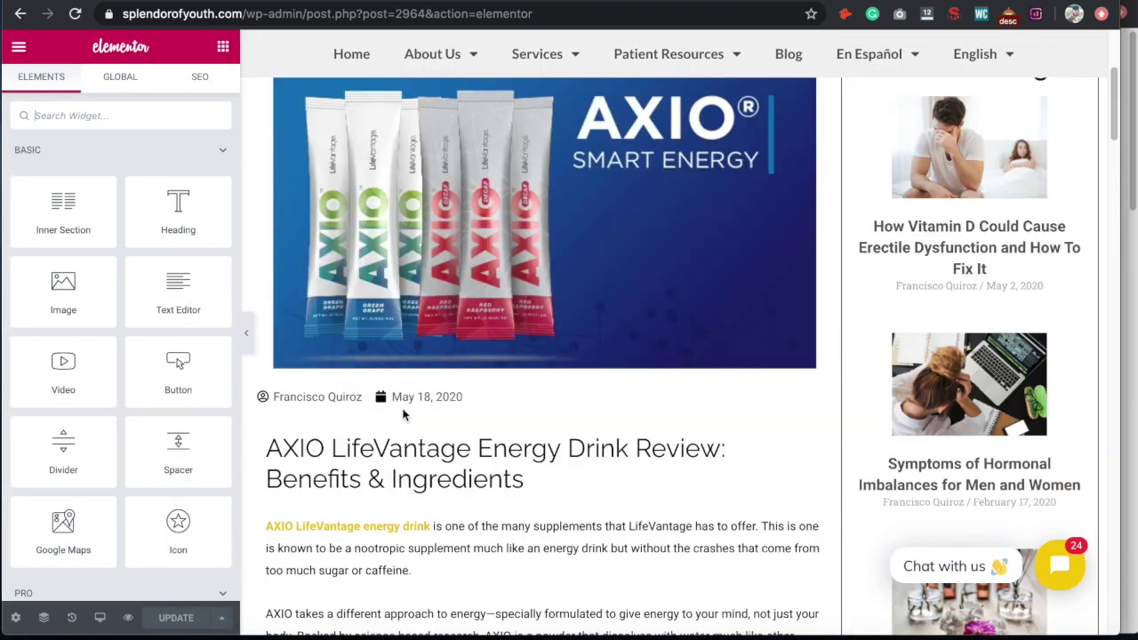
{"action": "scroll", "coordinate": [406, 414], "scroll_direction": "down", "scroll_amount": 1}
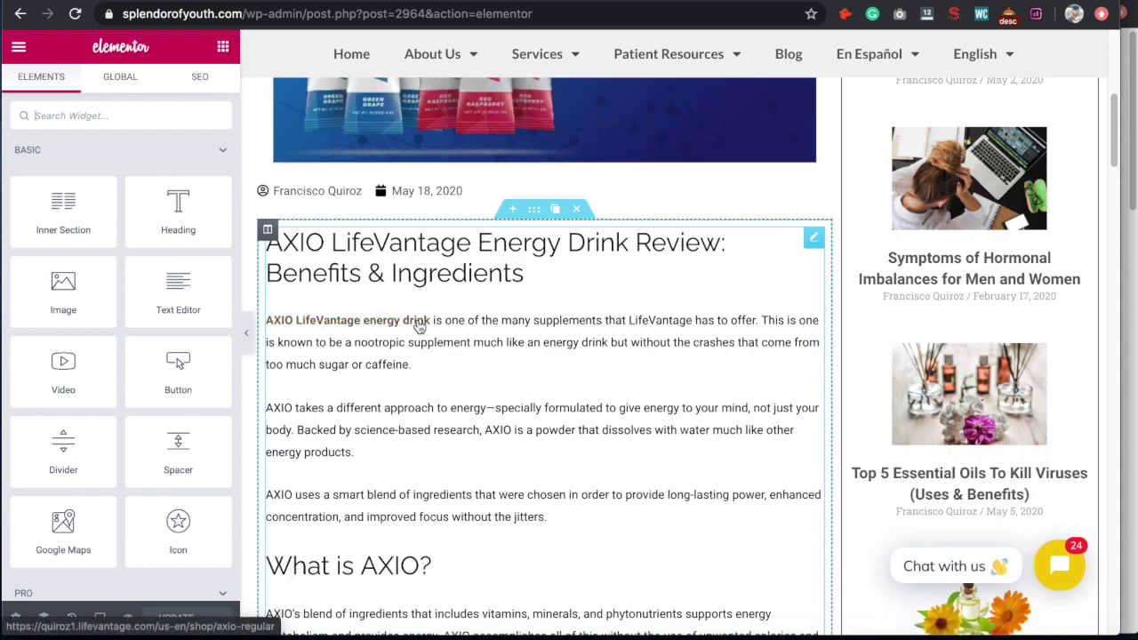
{"action": "scroll", "coordinate": [410, 351], "scroll_direction": "down", "scroll_amount": 3}
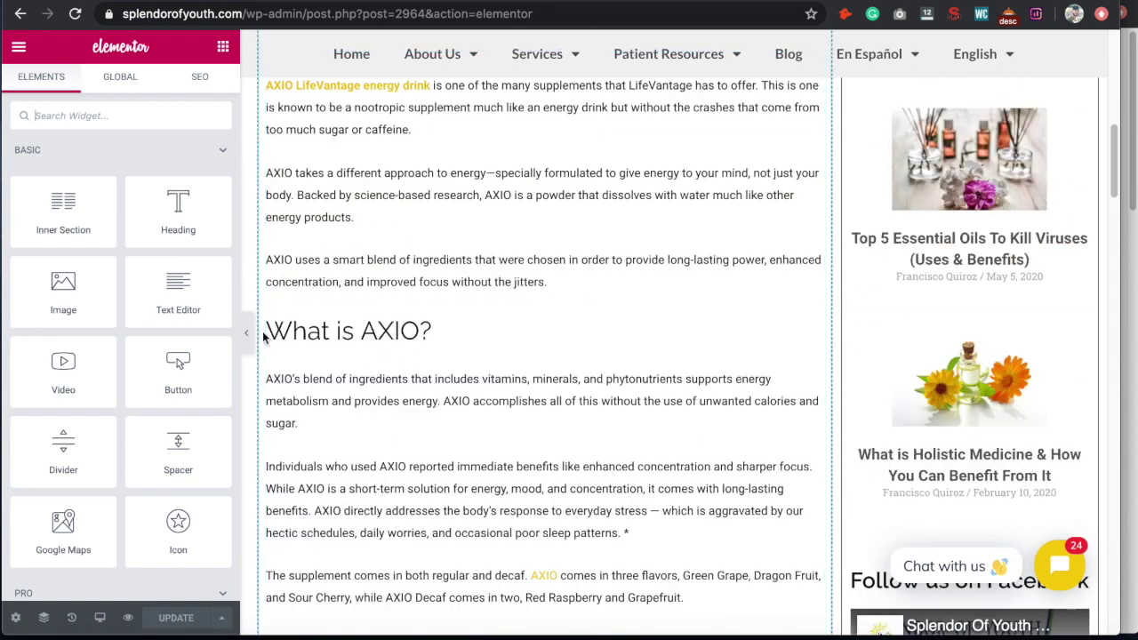
{"action": "scroll", "coordinate": [396, 354], "scroll_direction": "down", "scroll_amount": 4}
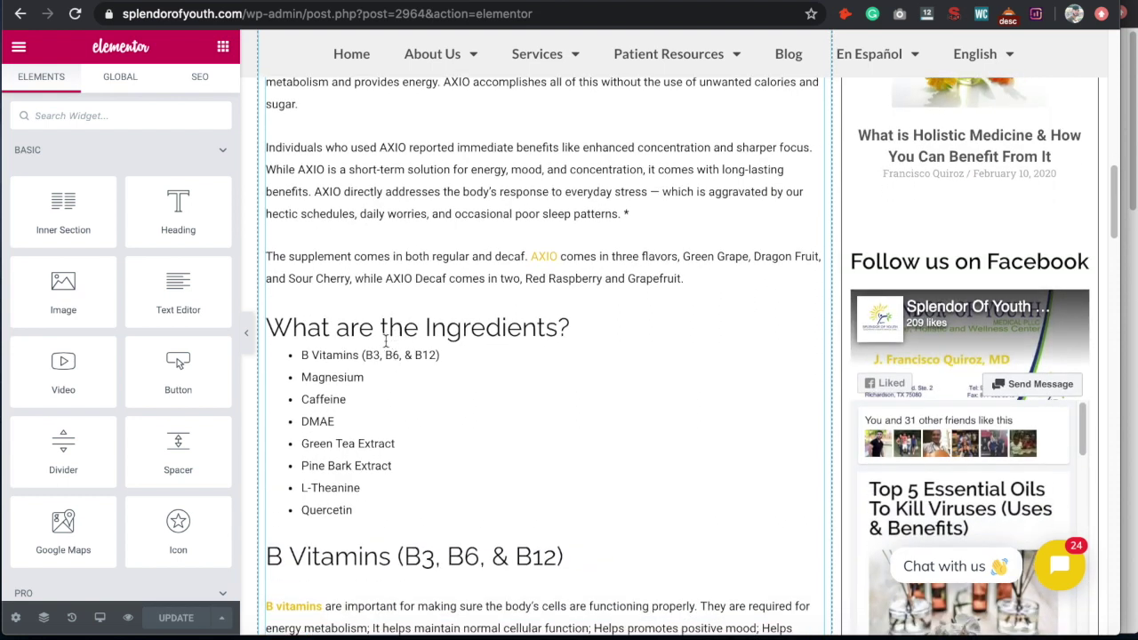
{"action": "scroll", "coordinate": [360, 335], "scroll_direction": "down", "scroll_amount": 1}
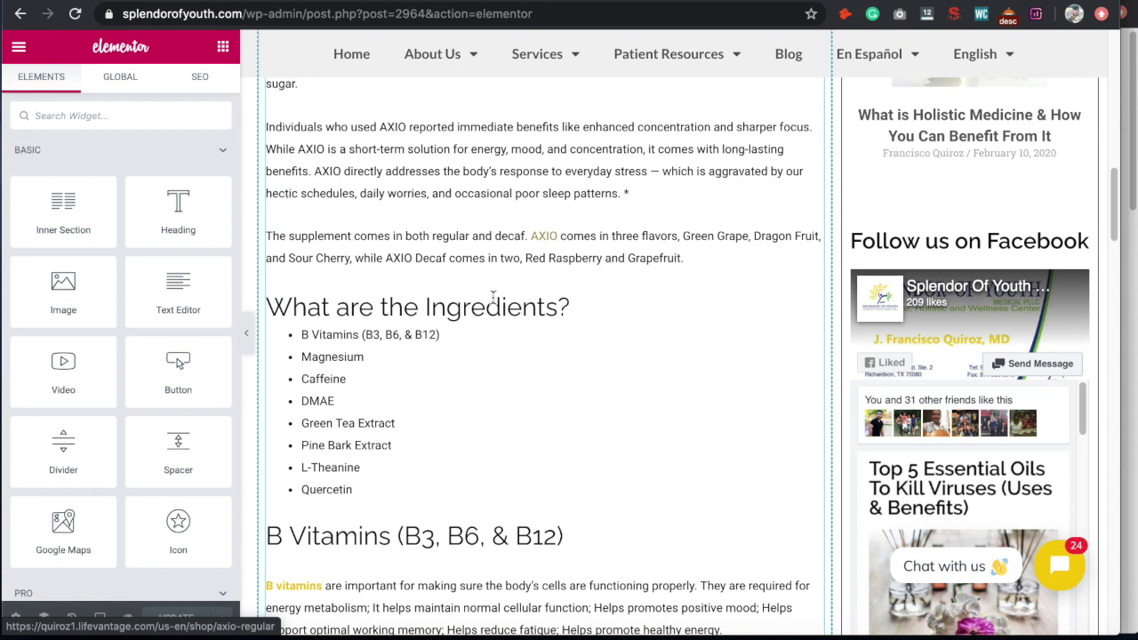
- Examine the individual ingredient sections and their outbound source links, such as B vitamins and Caffeine
{"action": "scroll", "coordinate": [489, 297], "scroll_direction": "down", "scroll_amount": 5}
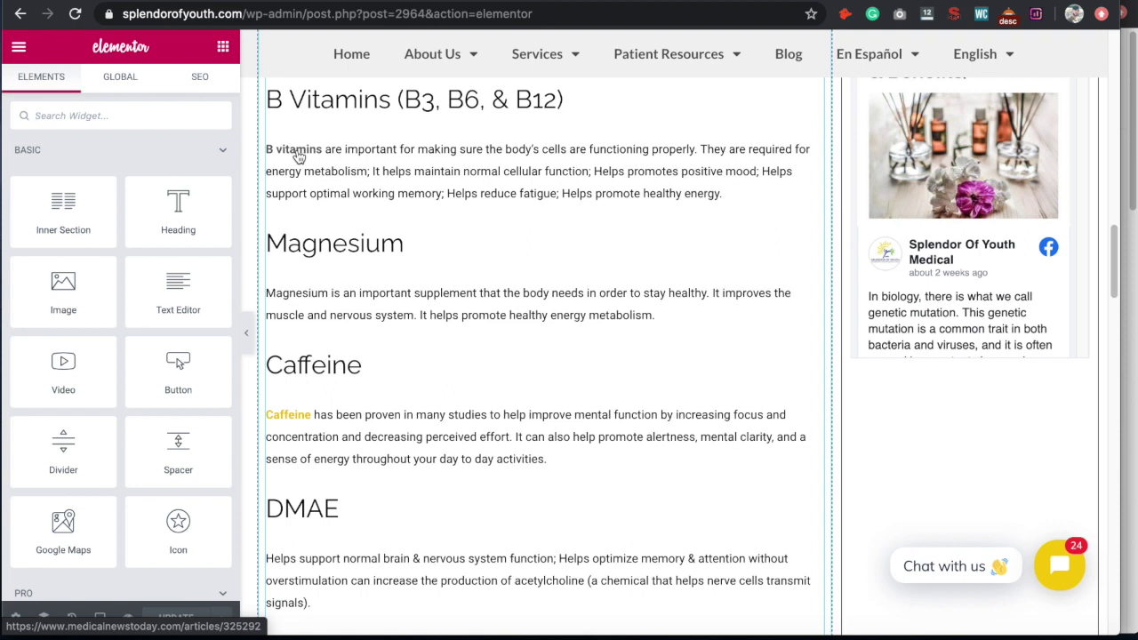
{"action": "scroll", "coordinate": [311, 249], "scroll_direction": "down", "scroll_amount": 4}
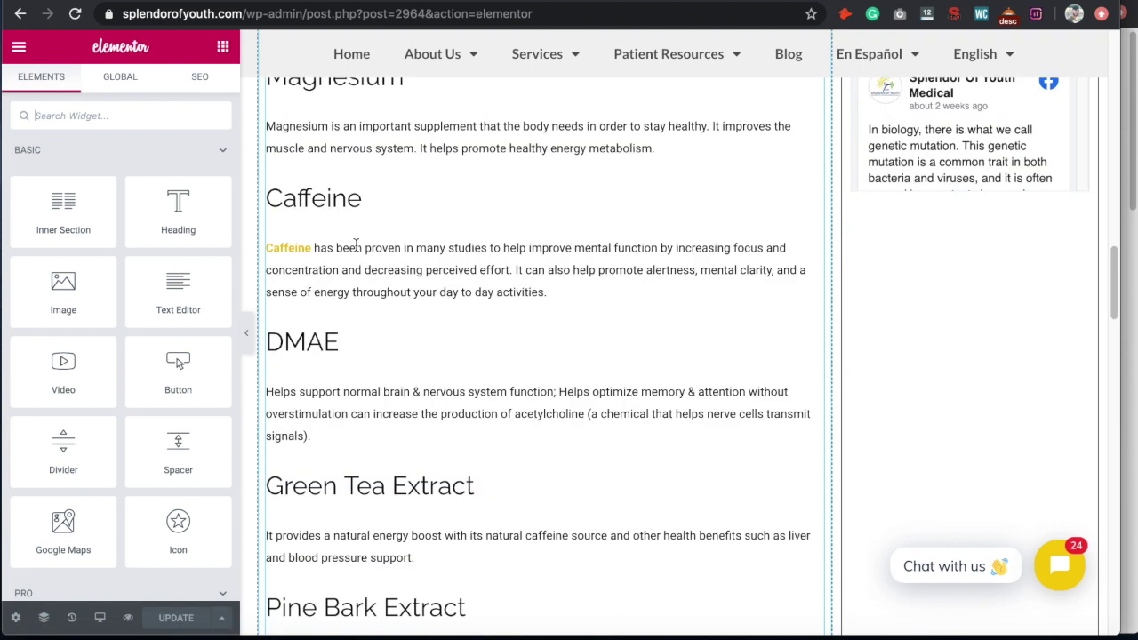
{"action": "left_click", "coordinate": [293, 255]}
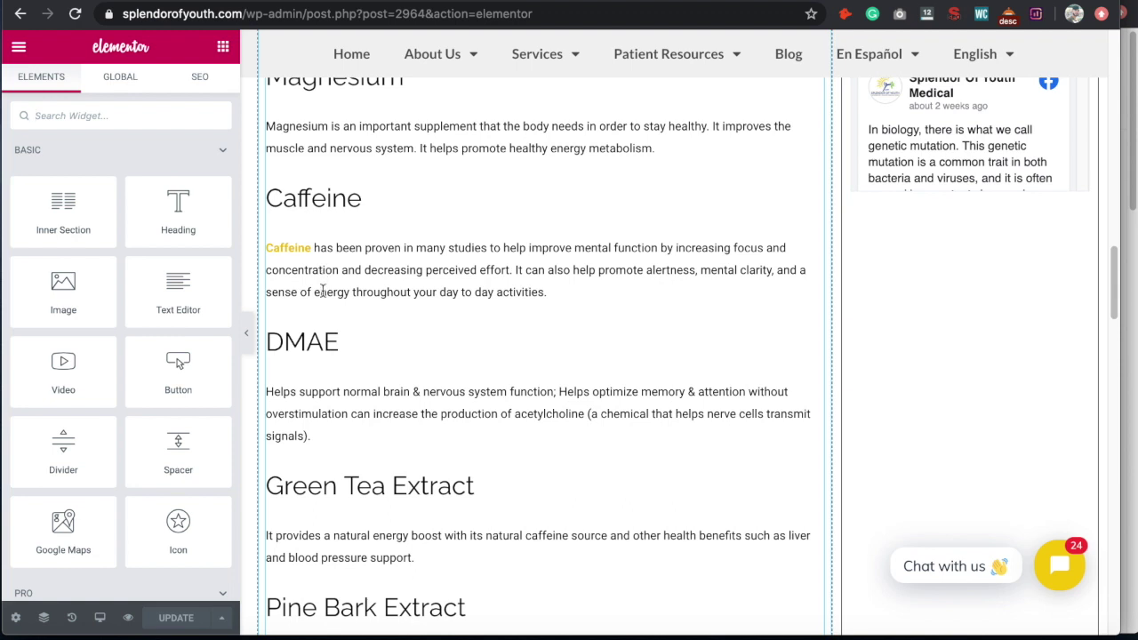
{"action": "scroll", "coordinate": [370, 390], "scroll_direction": "down", "scroll_amount": 10}
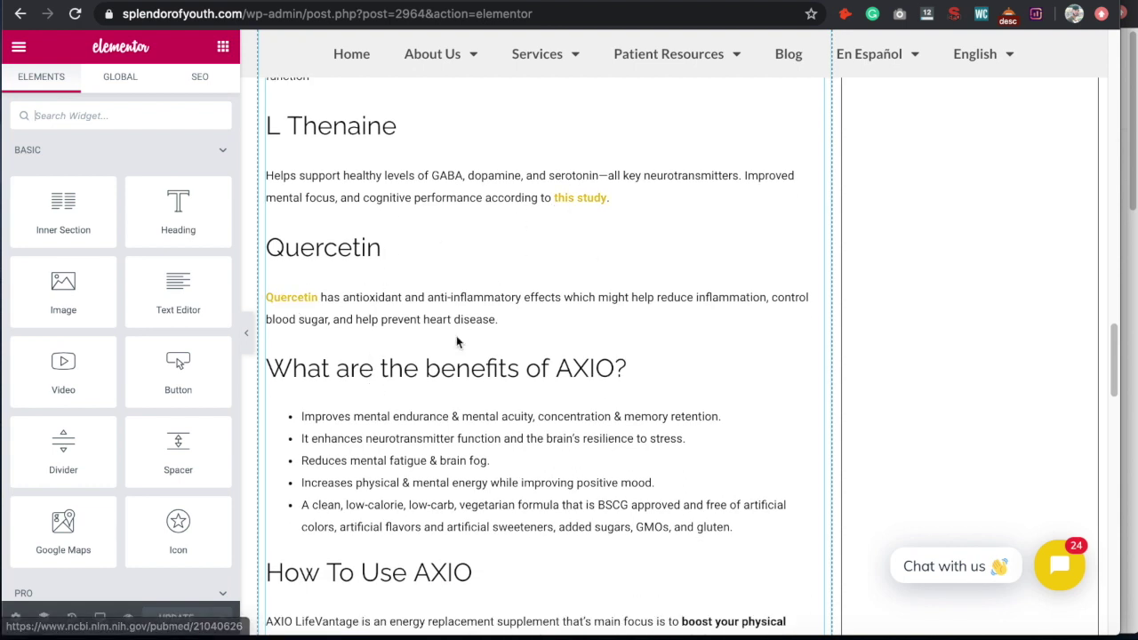
- Compare the What are the benefits of AXIO? section with the How To Use AXIO section below it
{"action": "scroll", "coordinate": [456, 335], "scroll_direction": "down", "scroll_amount": 2}
{"action": "scroll", "coordinate": [456, 337], "scroll_direction": "down", "scroll_amount": 3}
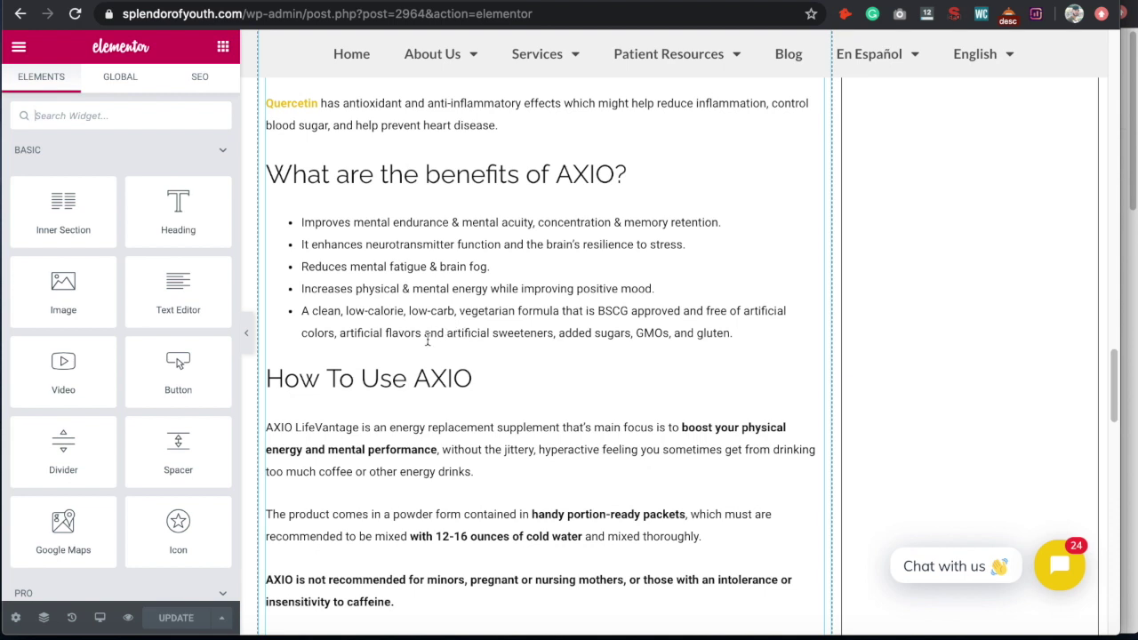
{"action": "scroll", "coordinate": [429, 337], "scroll_direction": "up", "scroll_amount": 2}
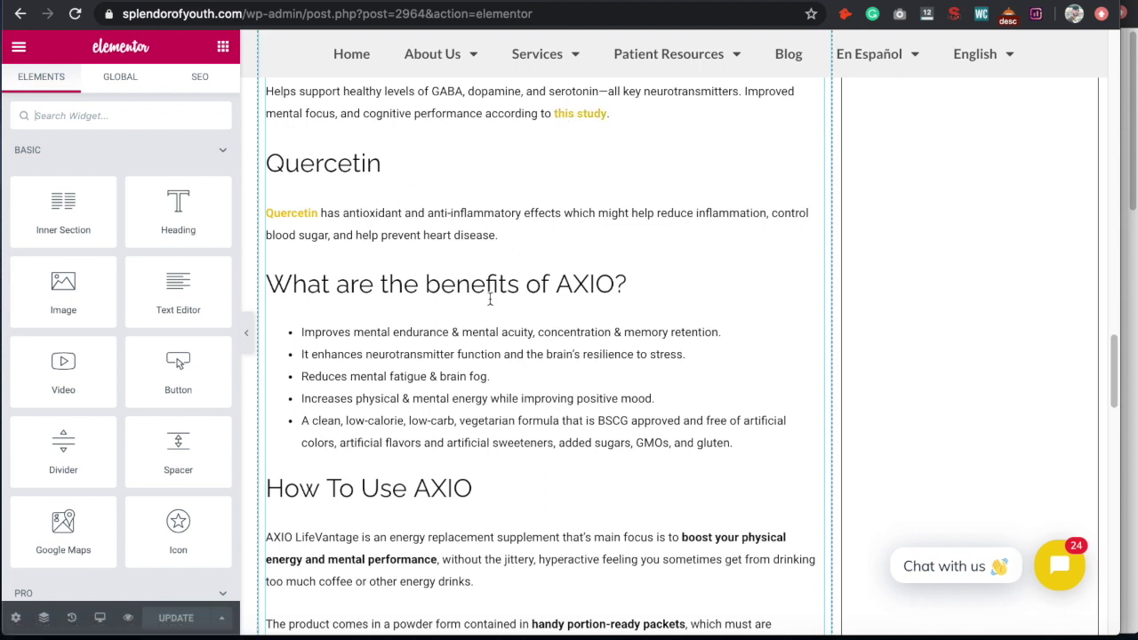
{"action": "scroll", "coordinate": [490, 302], "scroll_direction": "down", "scroll_amount": 1}
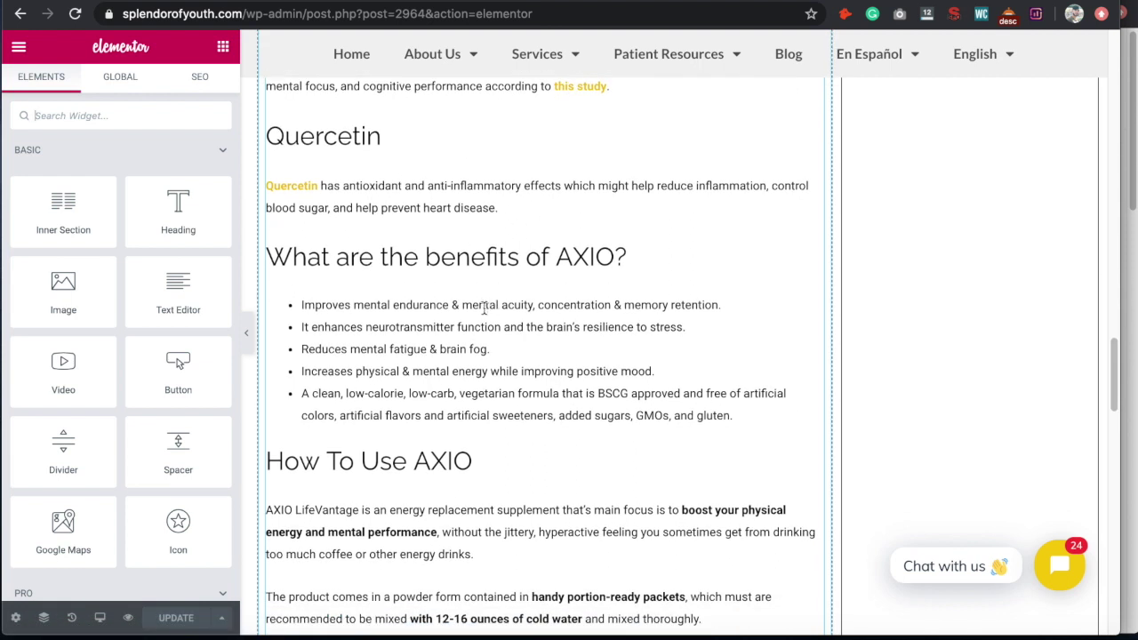
{"action": "scroll", "coordinate": [476, 321], "scroll_direction": "down", "scroll_amount": 3}
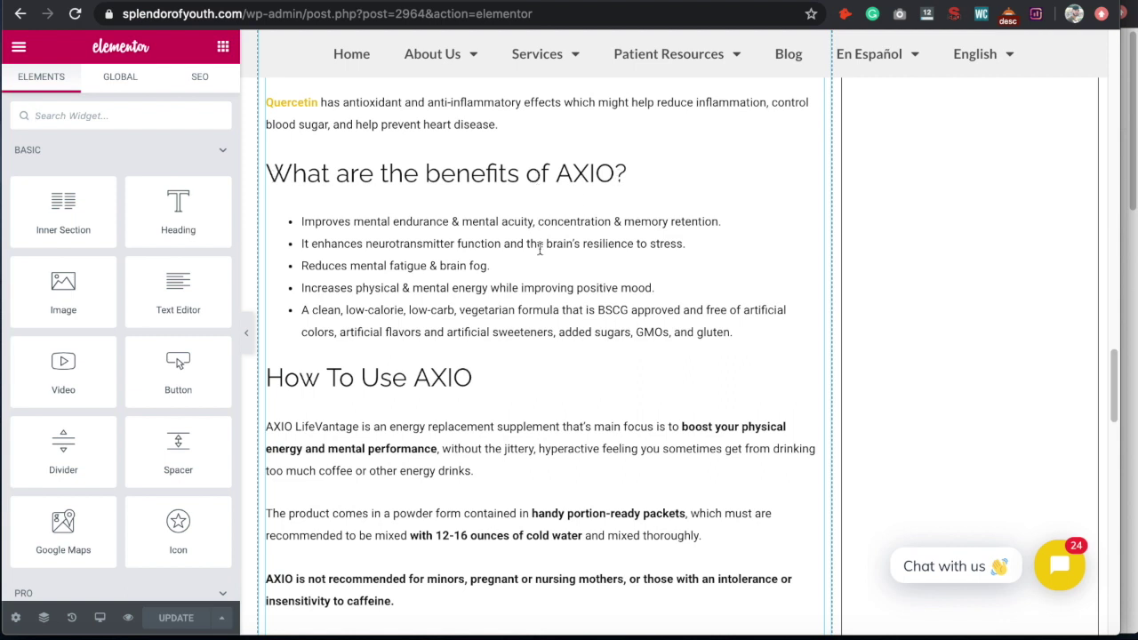
{"action": "scroll", "coordinate": [539, 249], "scroll_direction": "down", "scroll_amount": 4}
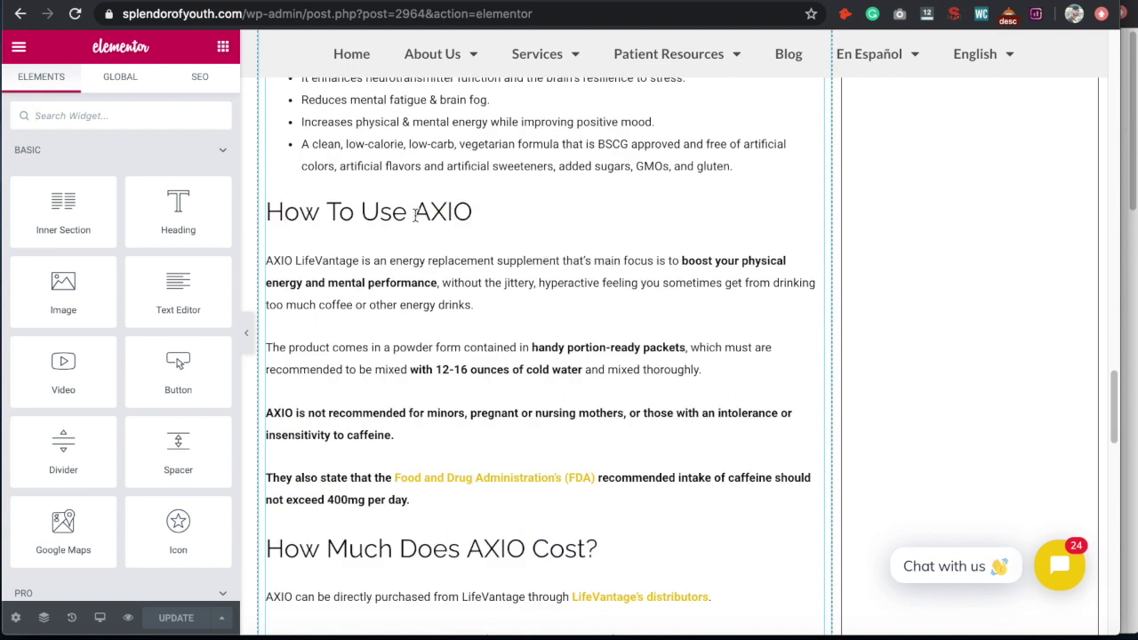
{"action": "scroll", "coordinate": [529, 248], "scroll_direction": "up", "scroll_amount": 5}
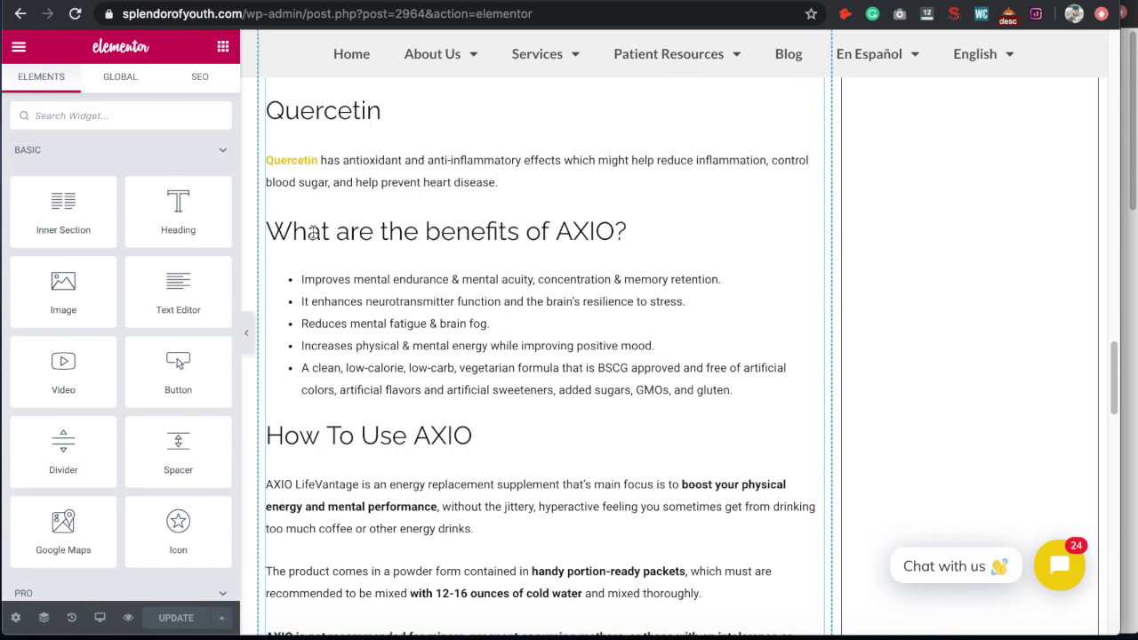
{"action": "scroll", "coordinate": [417, 395], "scroll_direction": "down", "scroll_amount": 10}
- Review the article's heading structure from the opening title through the ingredient subheadings and benefits to How To Use AXIO
{"action": "scroll", "coordinate": [428, 392], "scroll_direction": "up", "scroll_amount": 20}
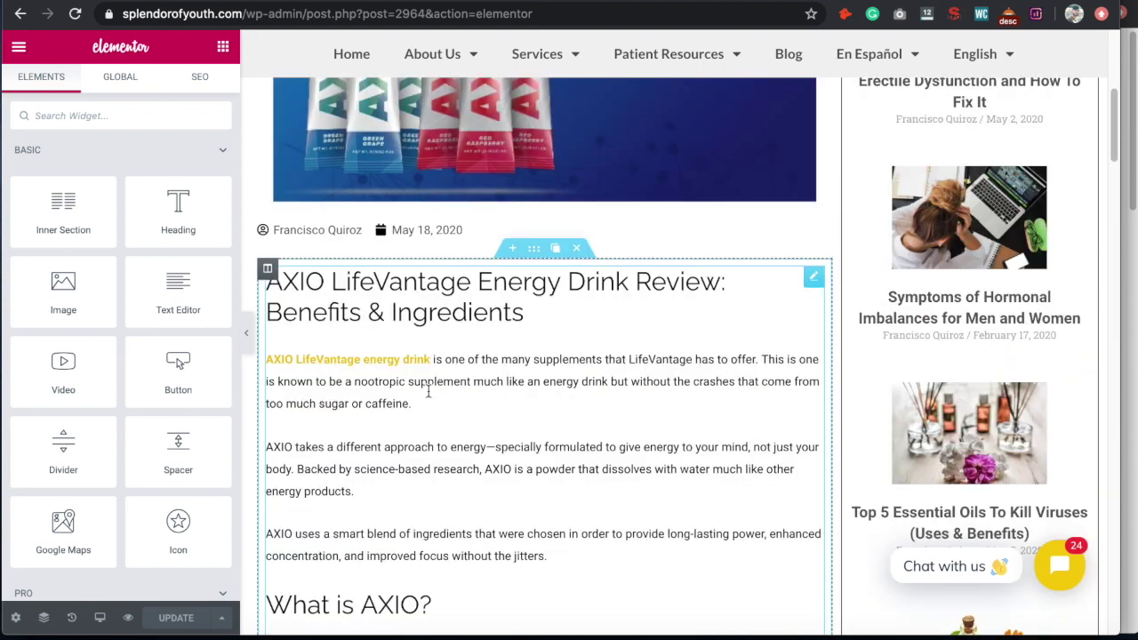
{"action": "scroll", "coordinate": [418, 369], "scroll_direction": "down", "scroll_amount": 5}
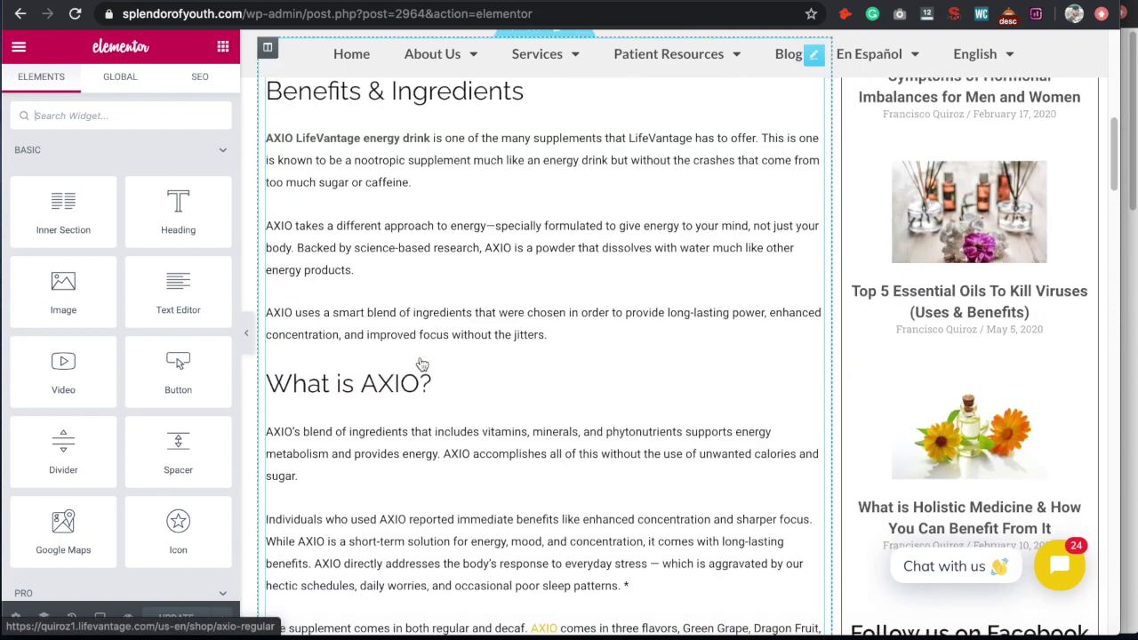
{"action": "scroll", "coordinate": [422, 364], "scroll_direction": "down", "scroll_amount": 3}
{"action": "scroll", "coordinate": [471, 336], "scroll_direction": "down", "scroll_amount": 5}
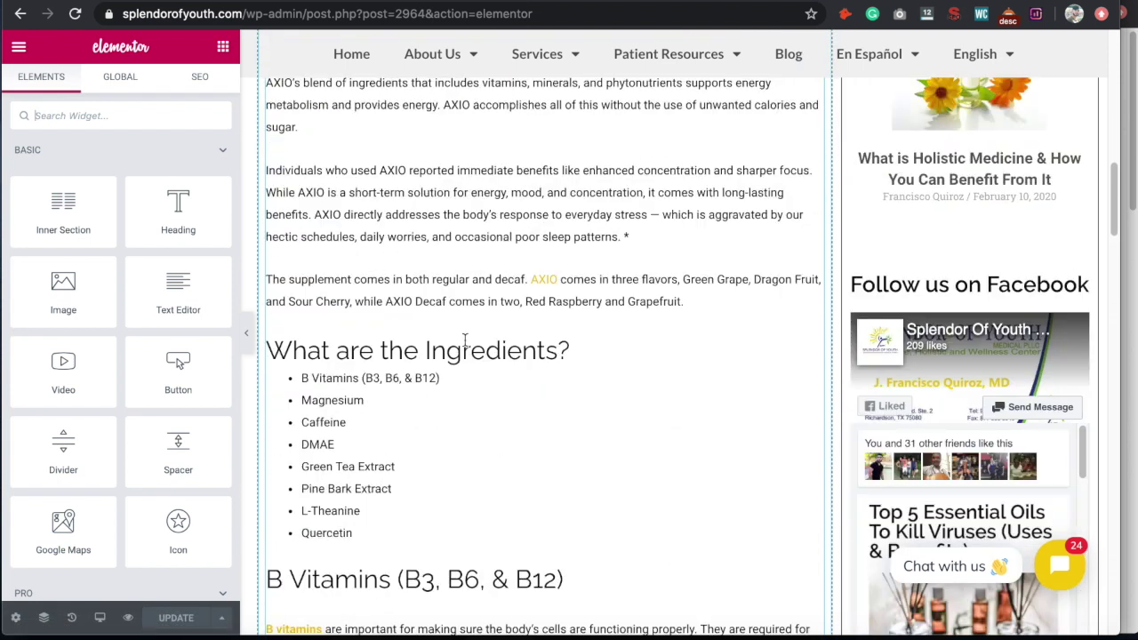
{"action": "scroll", "coordinate": [464, 338], "scroll_direction": "down", "scroll_amount": 2}
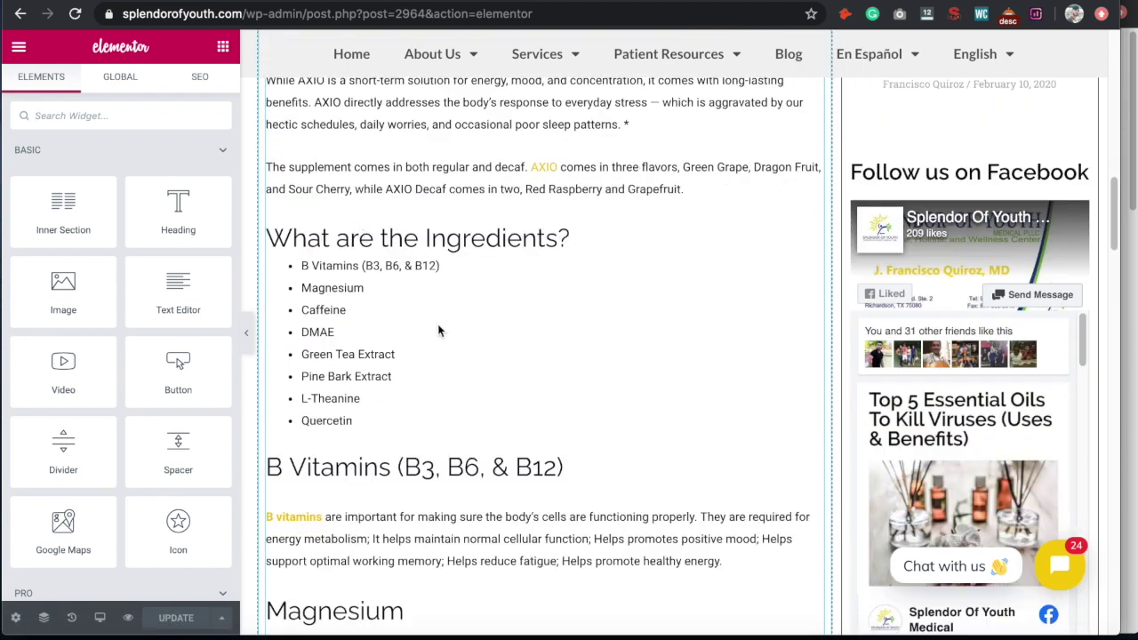
{"action": "scroll", "coordinate": [437, 330], "scroll_direction": "down", "scroll_amount": 3}
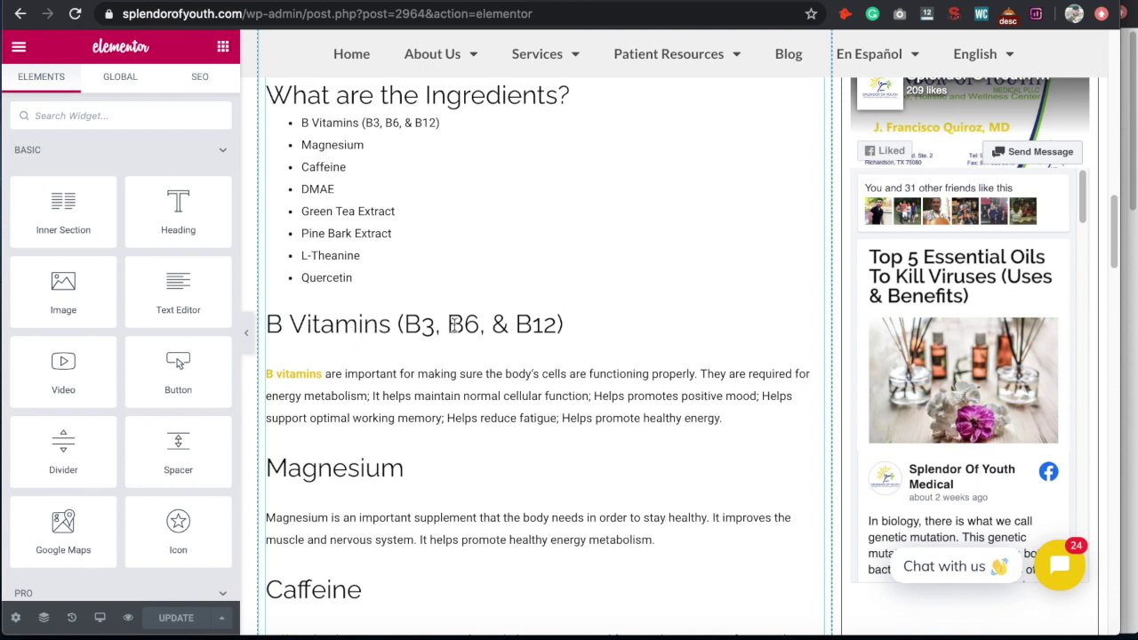
{"action": "scroll", "coordinate": [367, 454], "scroll_direction": "down", "scroll_amount": 2}
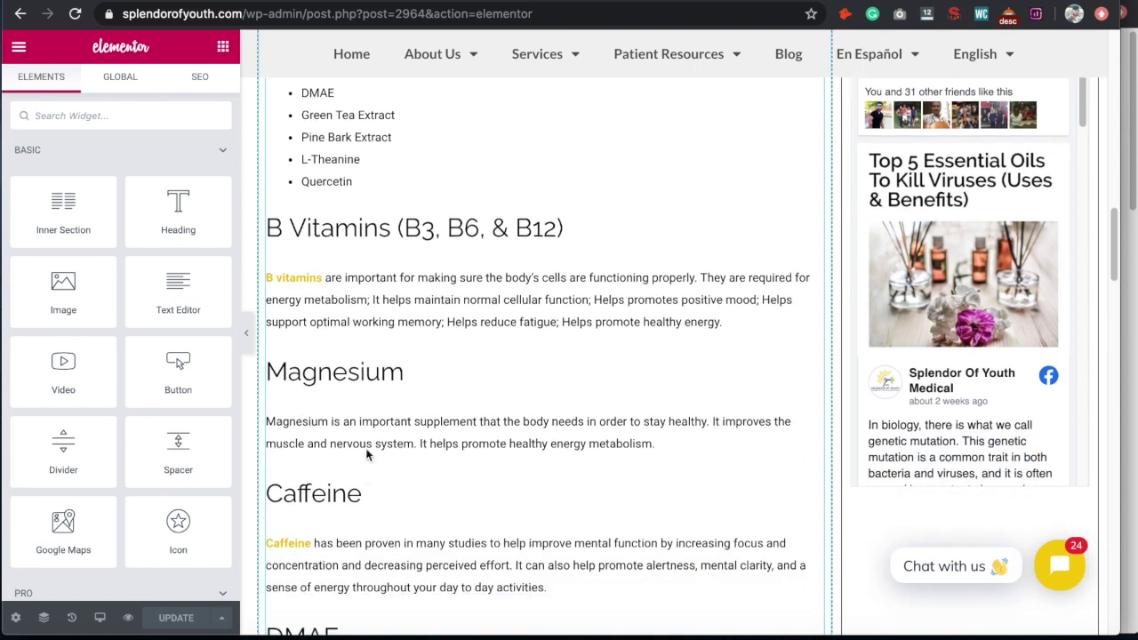
{"action": "scroll", "coordinate": [337, 386], "scroll_direction": "down", "scroll_amount": 5}
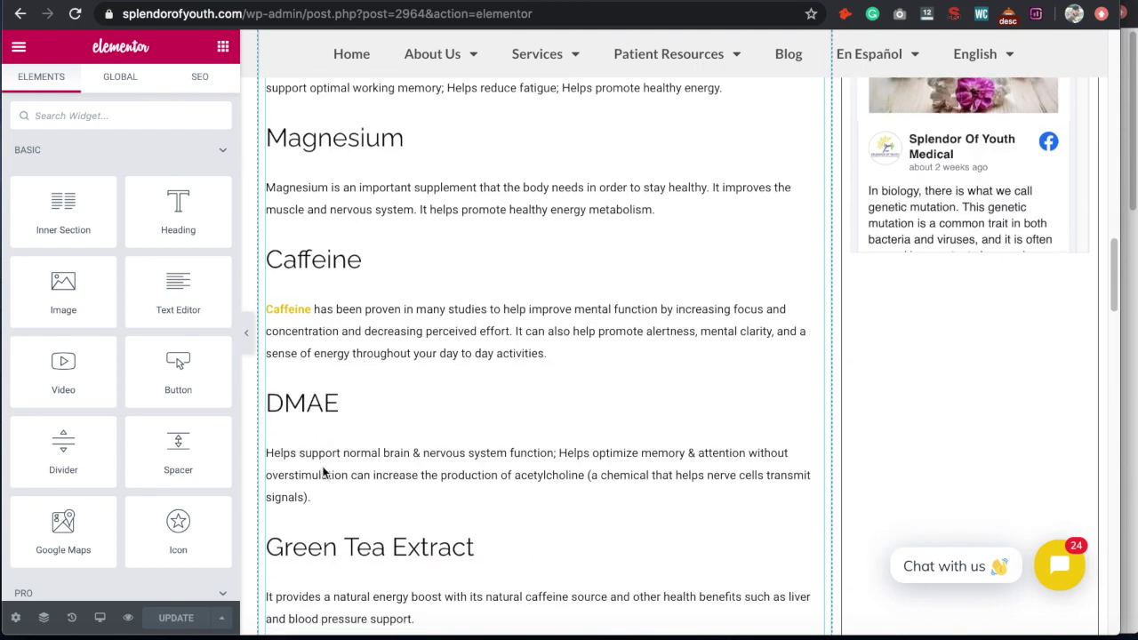
{"action": "scroll", "coordinate": [326, 495], "scroll_direction": "down", "scroll_amount": 5}
{"action": "scroll", "coordinate": [479, 343], "scroll_direction": "down", "scroll_amount": 1}
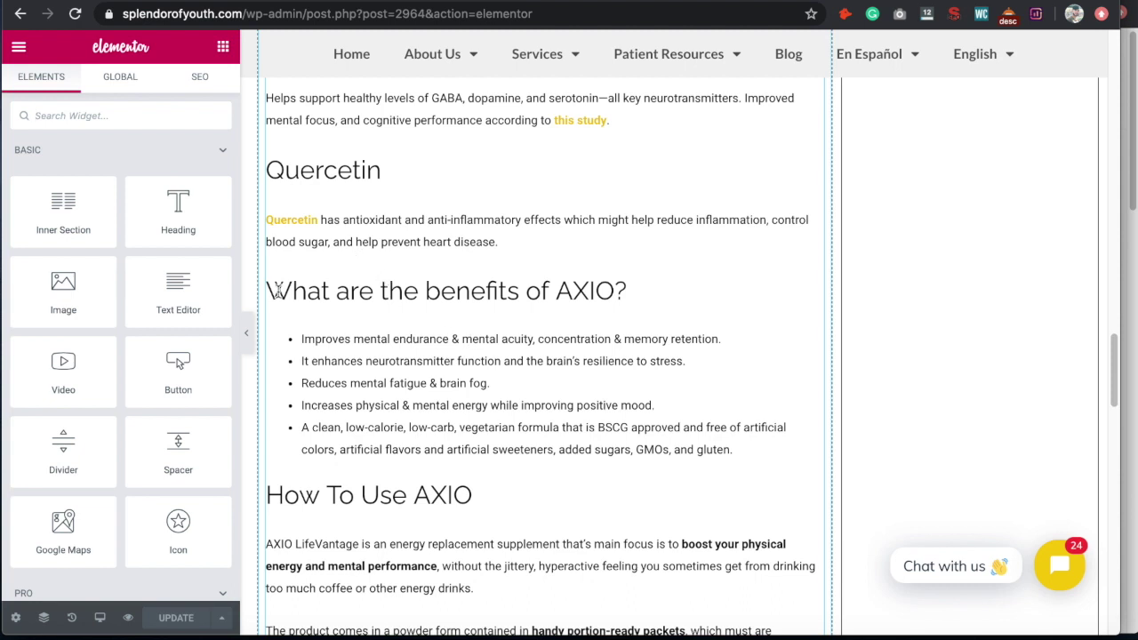
{"action": "scroll", "coordinate": [456, 429], "scroll_direction": "down", "scroll_amount": 3}
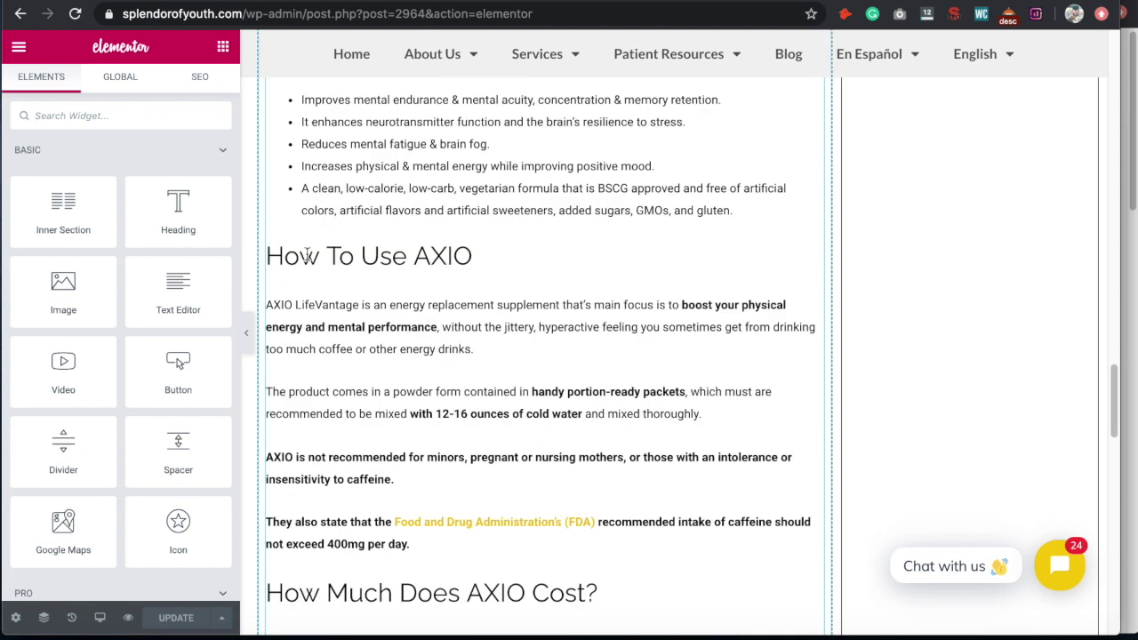
- Examine the How To Use AXIO and How Much Does AXIO Cost? sections down to the embedded Biohack Your Brain With Nootropics video
{"action": "scroll", "coordinate": [475, 386], "scroll_direction": "down", "scroll_amount": 2}
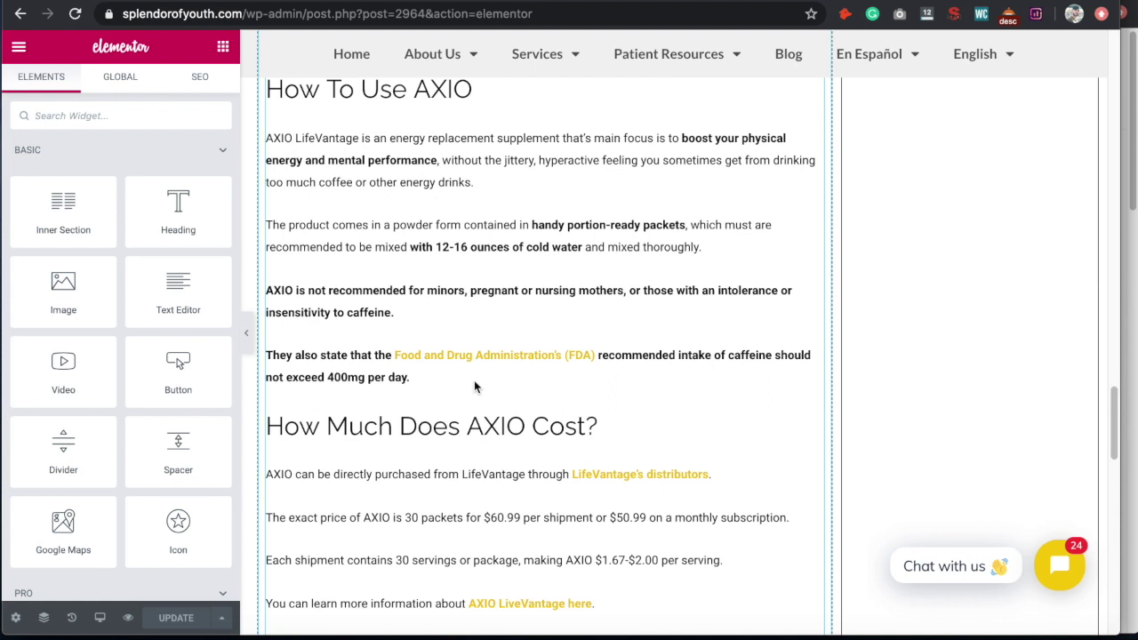
{"action": "scroll", "coordinate": [455, 391], "scroll_direction": "down", "scroll_amount": 2}
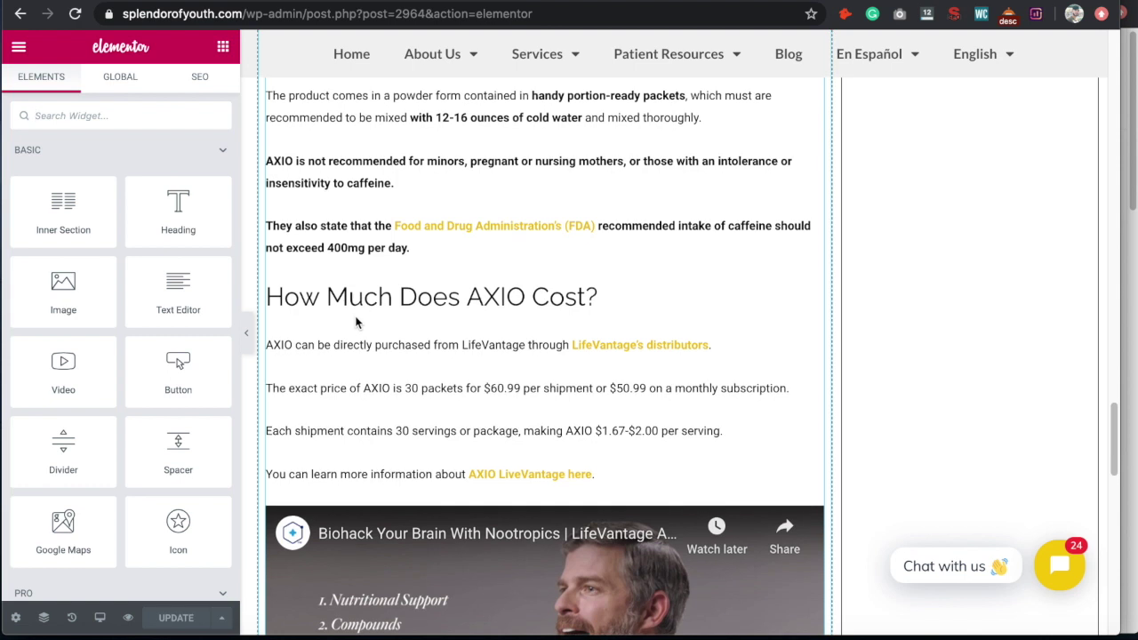
{"action": "scroll", "coordinate": [356, 321], "scroll_direction": "up", "scroll_amount": 1}
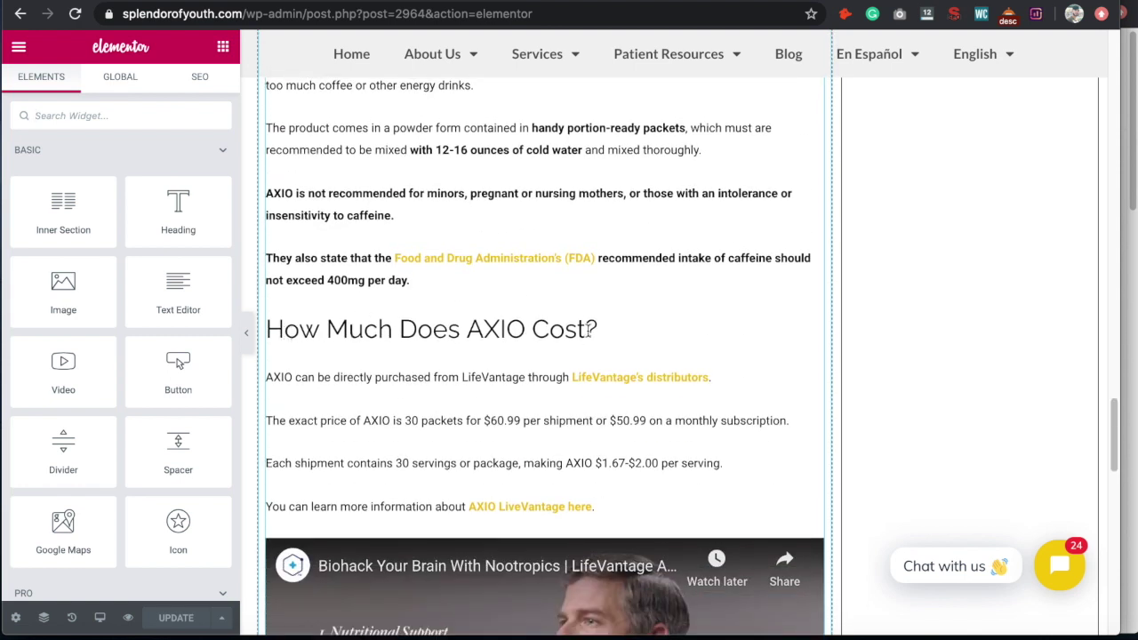
{"action": "scroll", "coordinate": [578, 329], "scroll_direction": "down", "scroll_amount": 3}
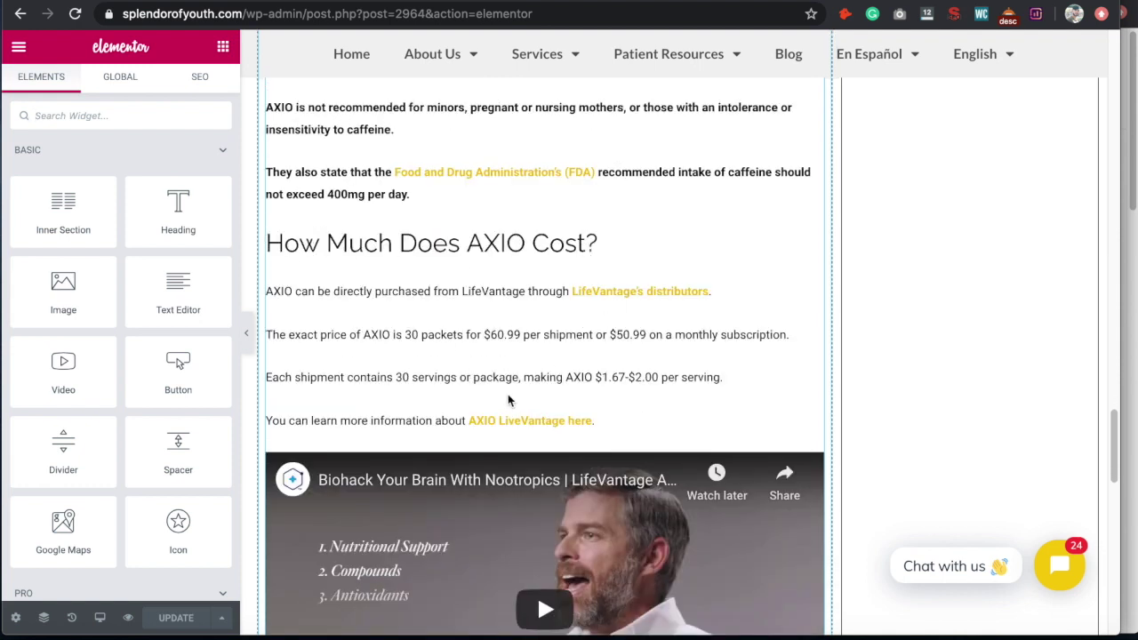
{"action": "scroll", "coordinate": [508, 392], "scroll_direction": "down", "scroll_amount": 1}
{"action": "scroll", "coordinate": [512, 391], "scroll_direction": "down", "scroll_amount": 3}
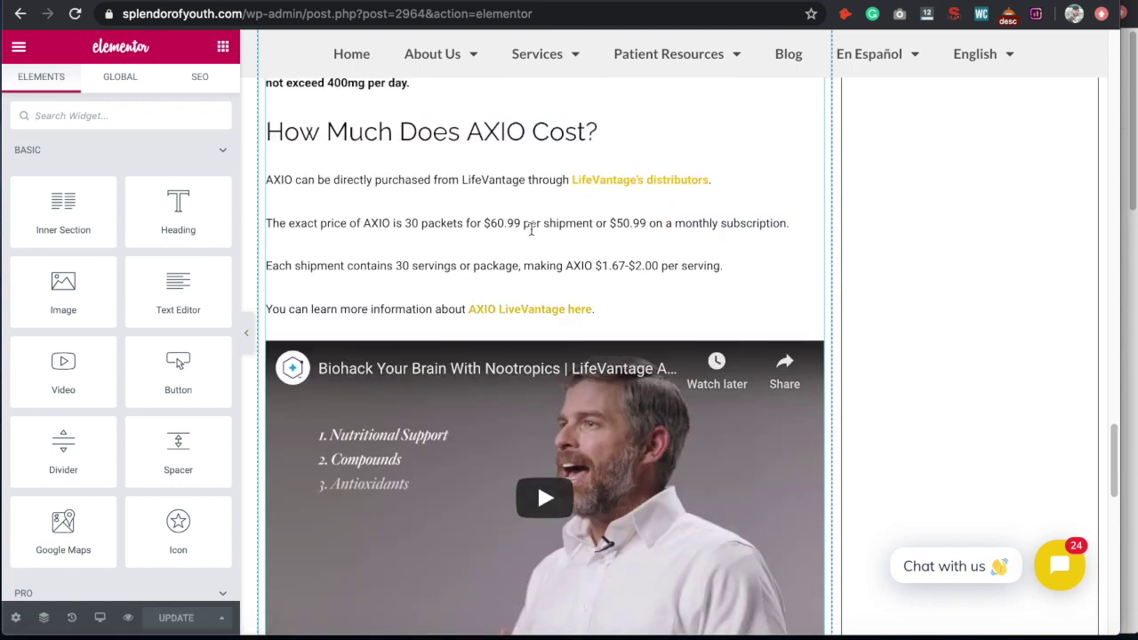
{"action": "scroll", "coordinate": [521, 256], "scroll_direction": "down", "scroll_amount": 6}
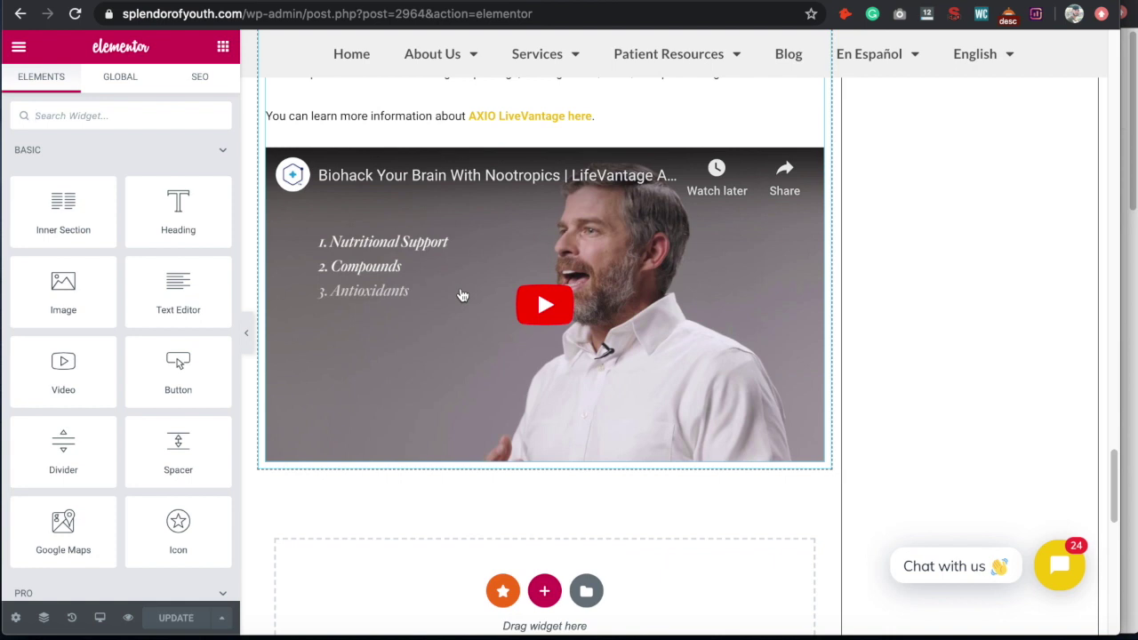
{"action": "mouse_move", "coordinate": [298, 182]}
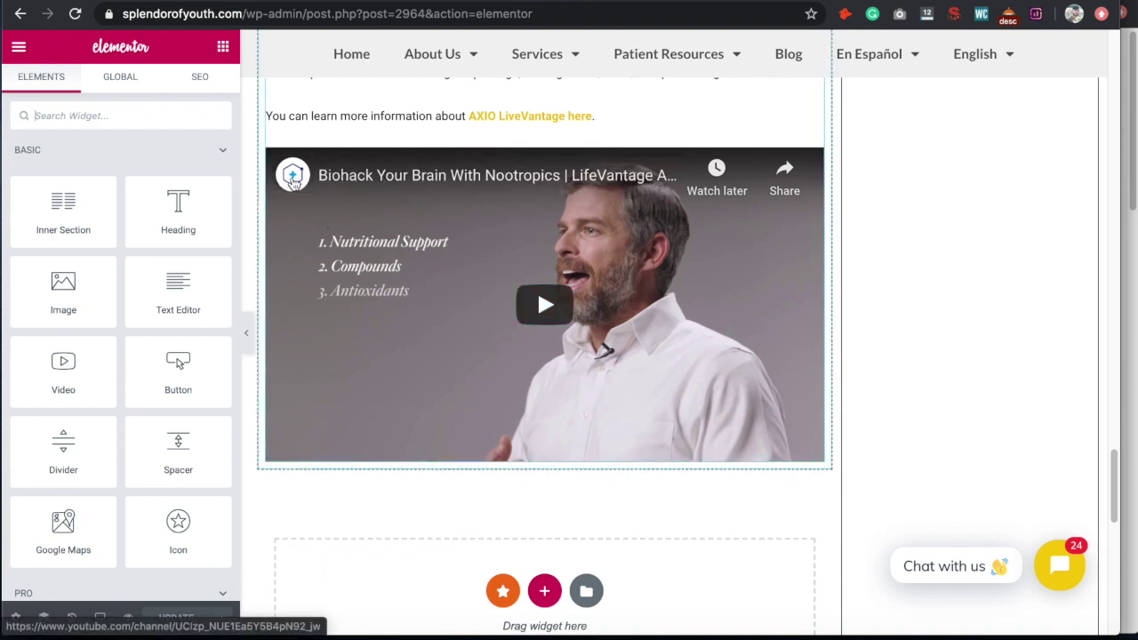
{"action": "scroll", "coordinate": [255, 364], "scroll_direction": "down", "scroll_amount": 1}
- Return to the article's opening title and show the post's SEO settings
{"action": "scroll", "coordinate": [254, 364], "scroll_direction": "up", "scroll_amount": 7}
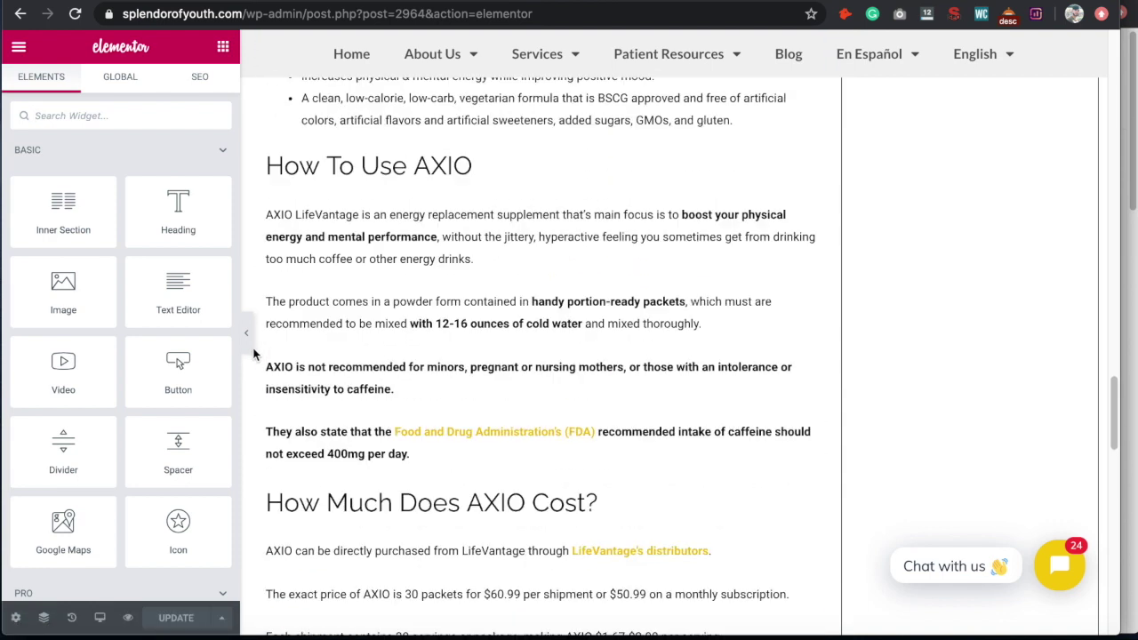
{"action": "scroll", "coordinate": [254, 354], "scroll_direction": "up", "scroll_amount": 15}
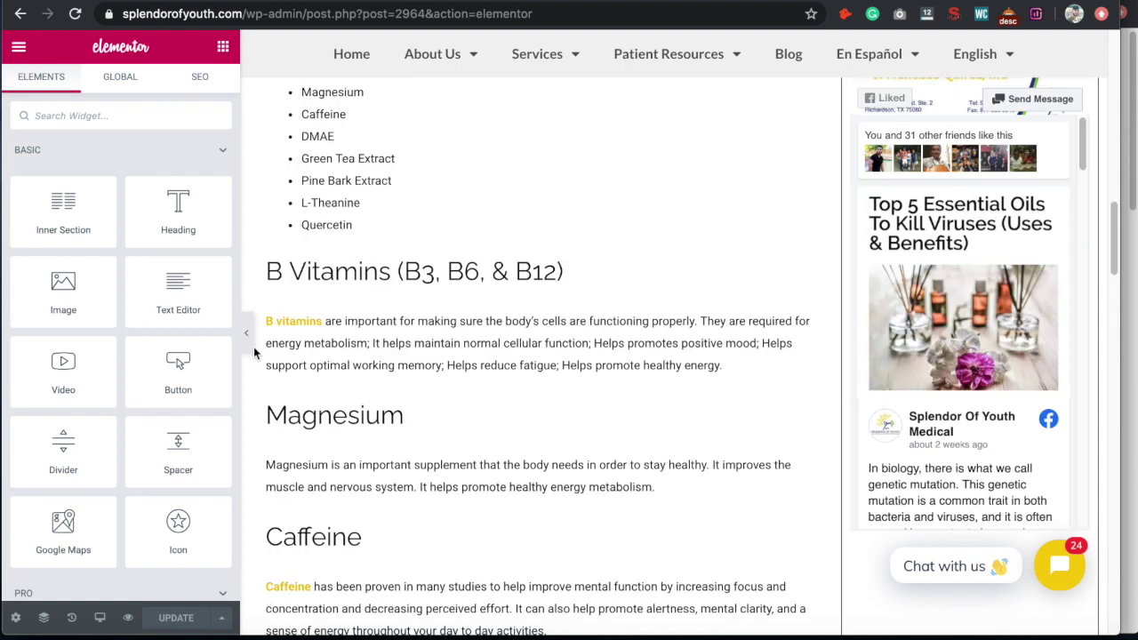
{"action": "scroll", "coordinate": [253, 353], "scroll_direction": "up", "scroll_amount": 15}
{"action": "scroll", "coordinate": [533, 260], "scroll_direction": "up", "scroll_amount": 2}
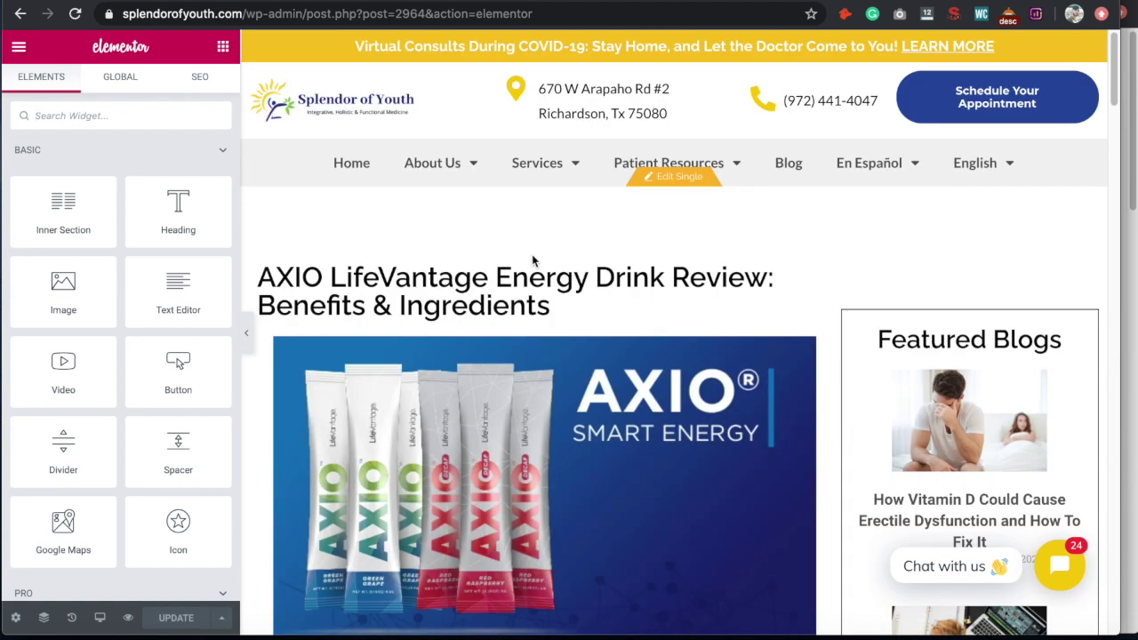
{"action": "scroll", "coordinate": [545, 273], "scroll_direction": "down", "scroll_amount": 3}
{"action": "scroll", "coordinate": [545, 272], "scroll_direction": "up", "scroll_amount": 1}
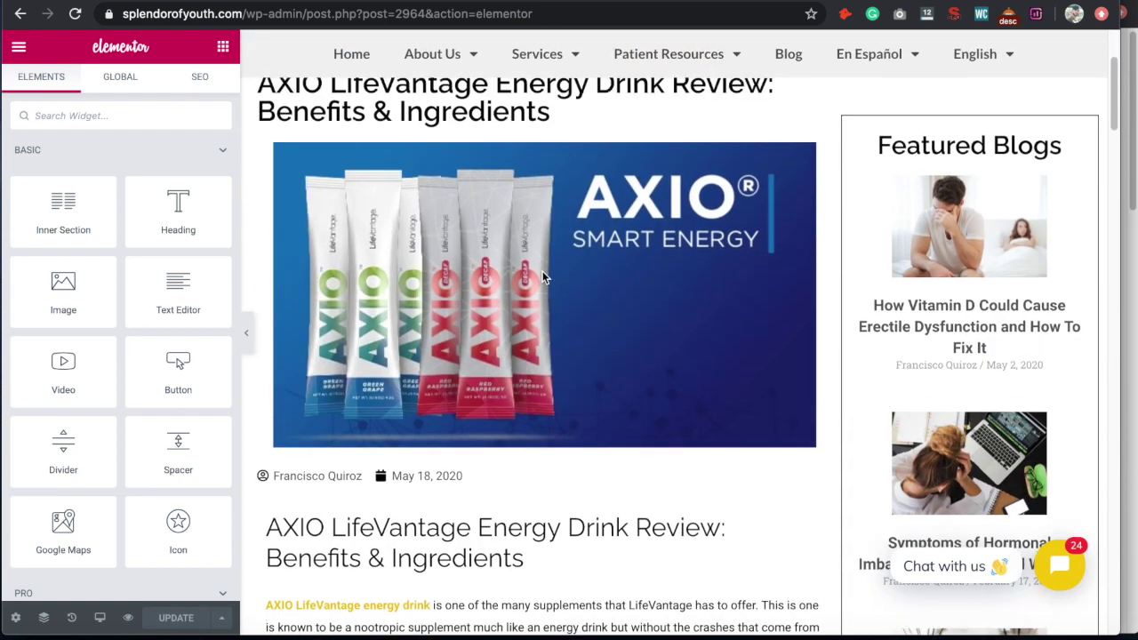
{"action": "scroll", "coordinate": [545, 278], "scroll_direction": "up", "scroll_amount": 1}
{"action": "left_click", "coordinate": [201, 78]}
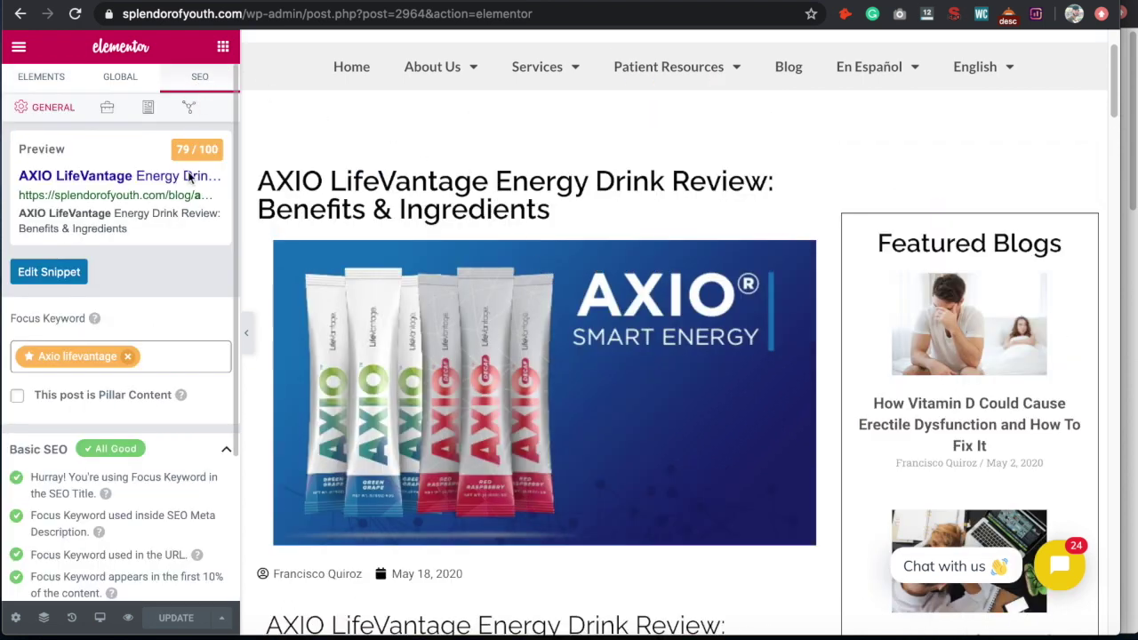
- Inspect the title, permalink and description in the post's snippet editor, then close it without editing
{"action": "left_click", "coordinate": [72, 275]}
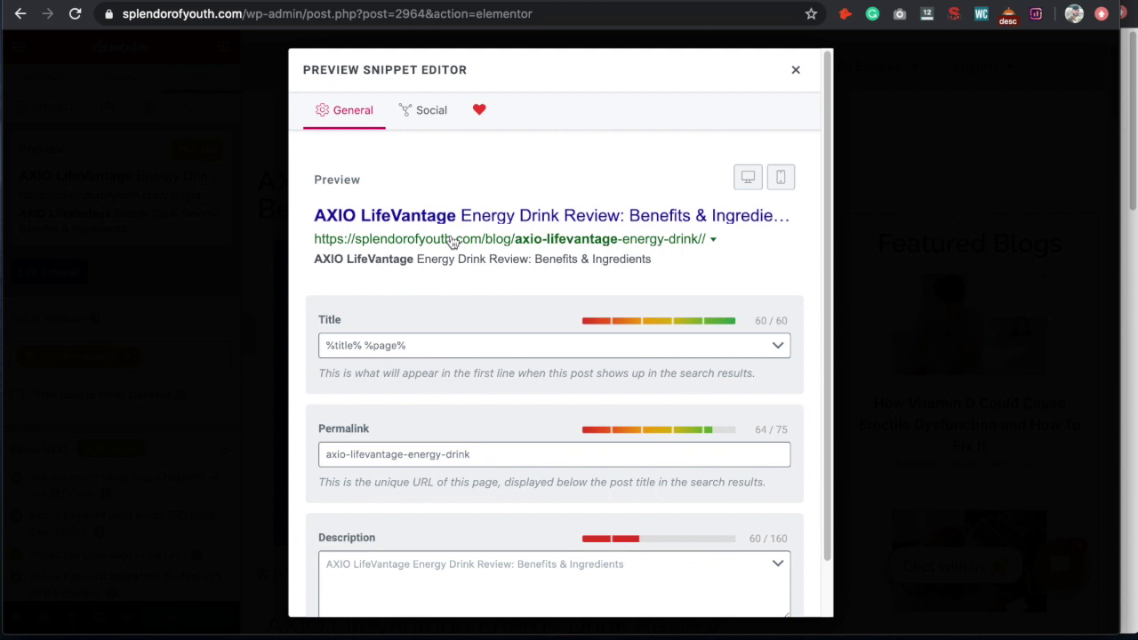
{"action": "scroll", "coordinate": [471, 331], "scroll_direction": "down", "scroll_amount": 2}
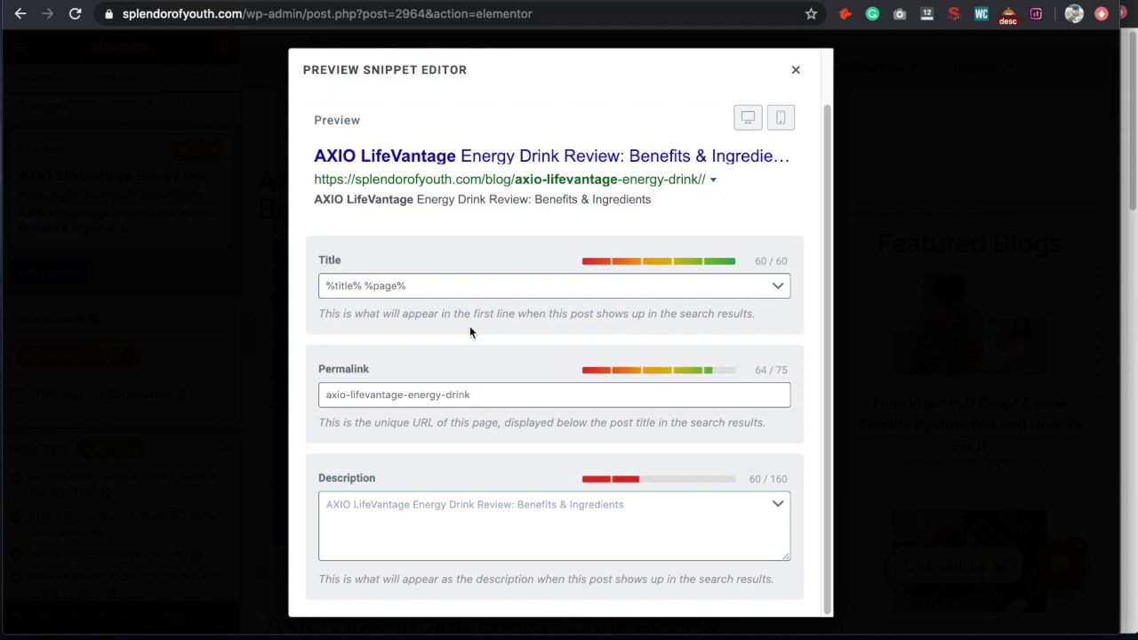
{"action": "left_click_drag", "start_coordinate": [325, 396], "coordinate": [488, 395]}
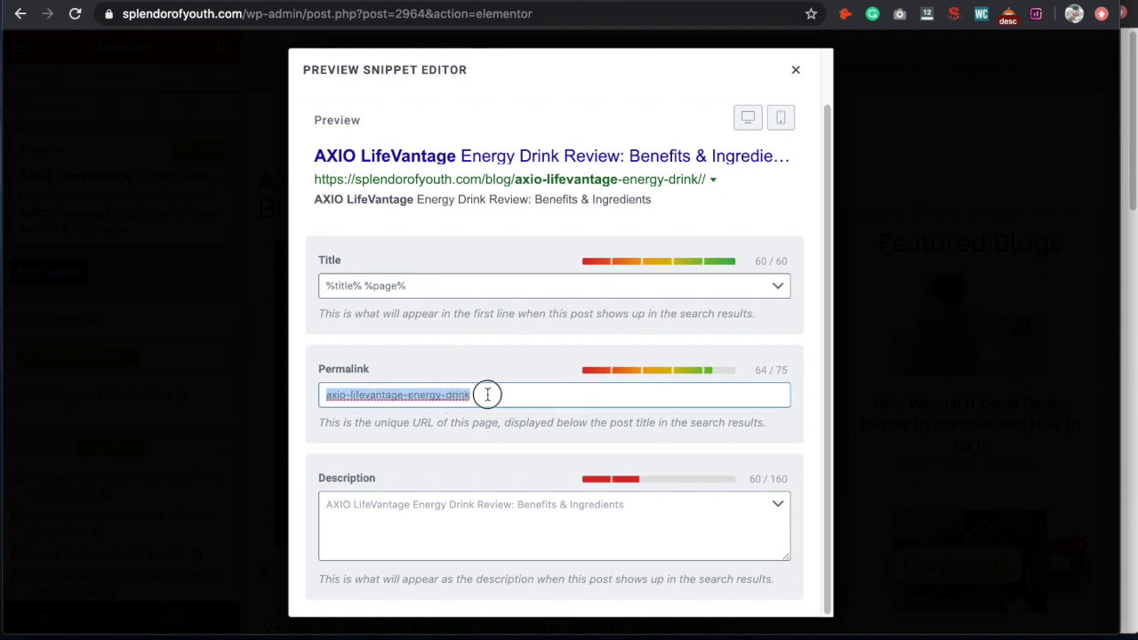
{"action": "left_click", "coordinate": [493, 396]}
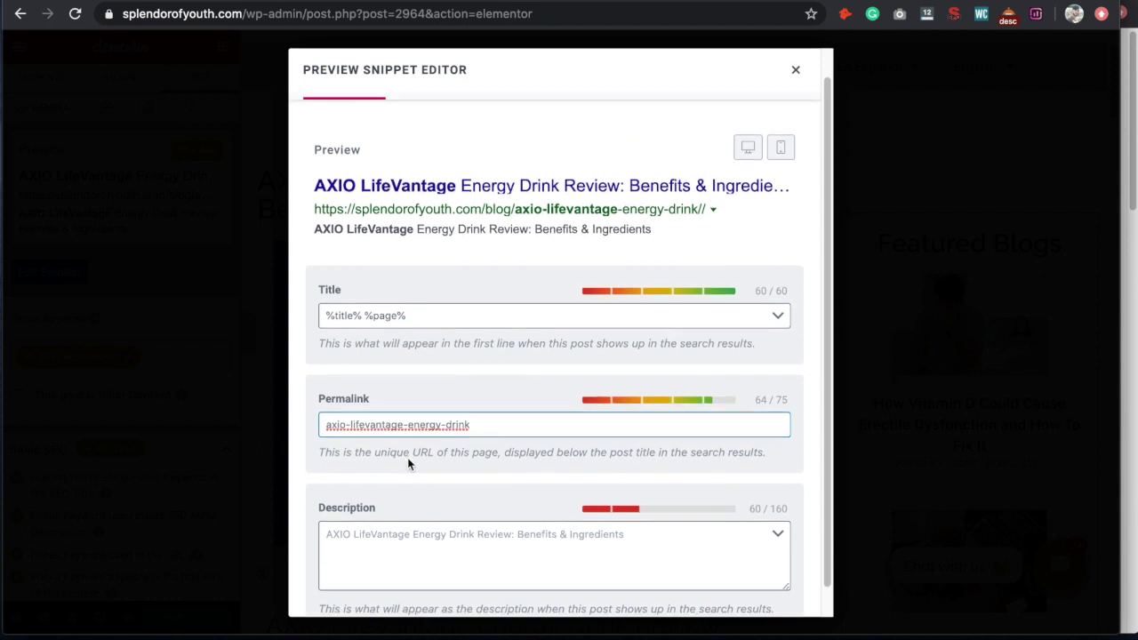
{"action": "left_click", "coordinate": [402, 514]}
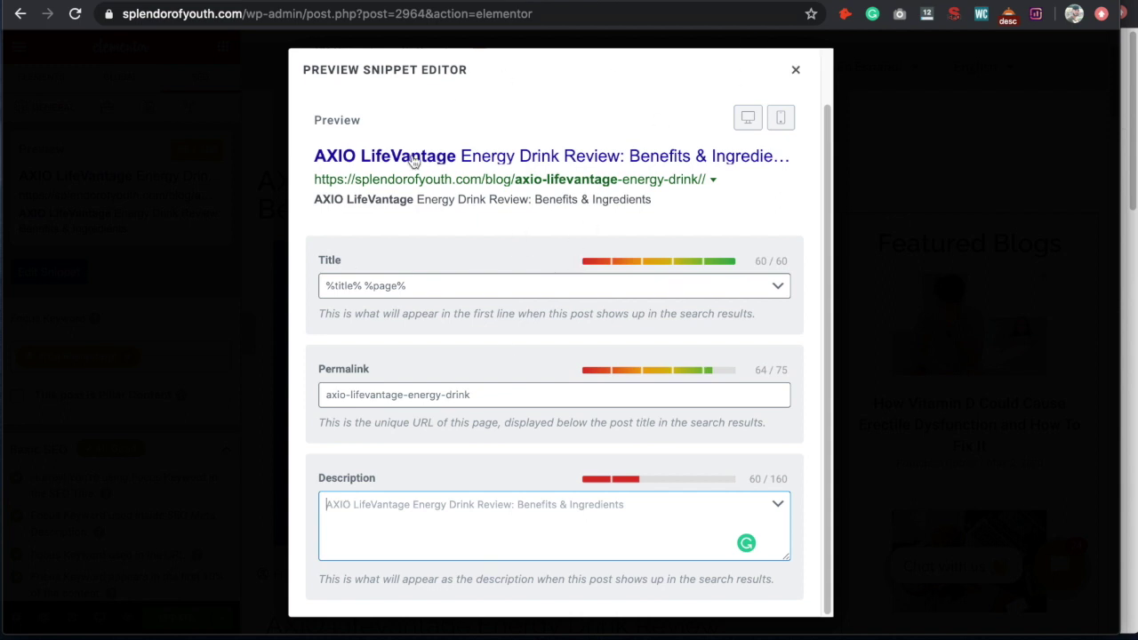
{"action": "left_click", "coordinate": [796, 71]}
- Review the Basic SEO checklist for the focus keyword and collapse it to see all the SEO check categories
{"action": "scroll", "coordinate": [78, 457], "scroll_direction": "down", "scroll_amount": 3}
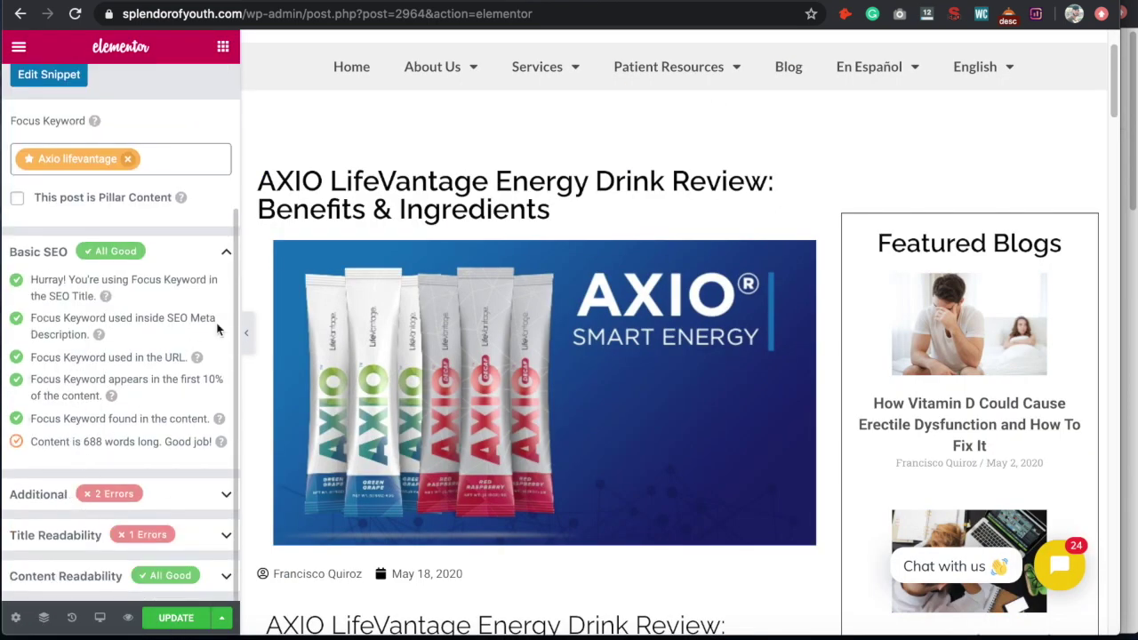
{"action": "left_click", "coordinate": [216, 257]}
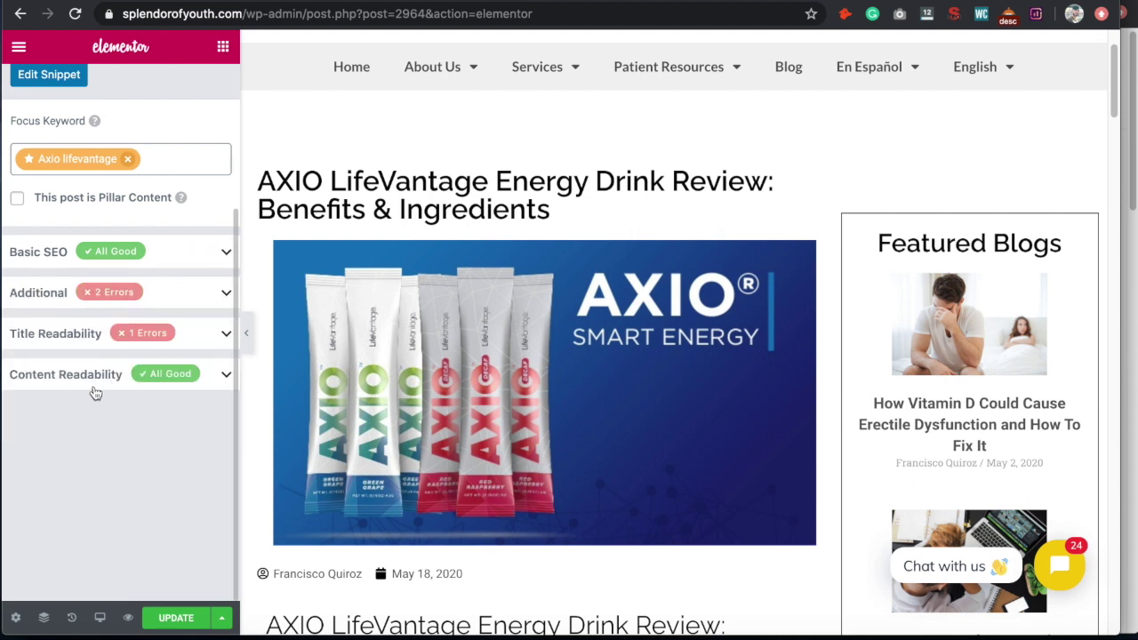
{"action": "scroll", "coordinate": [95, 391], "scroll_direction": "up", "scroll_amount": 3}
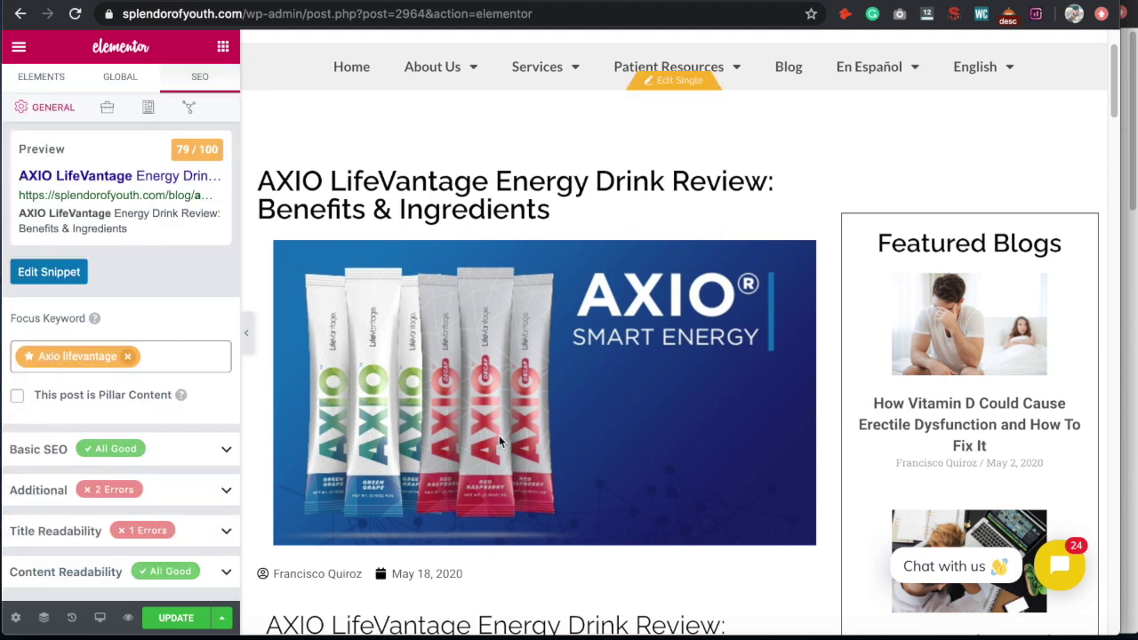
- Skim the article from the opening product link through What is AXIO? to the ingredients heading, and return to the page header
{"action": "scroll", "coordinate": [448, 351], "scroll_direction": "down", "scroll_amount": 3}
{"action": "scroll", "coordinate": [447, 524], "scroll_direction": "down", "scroll_amount": 5}
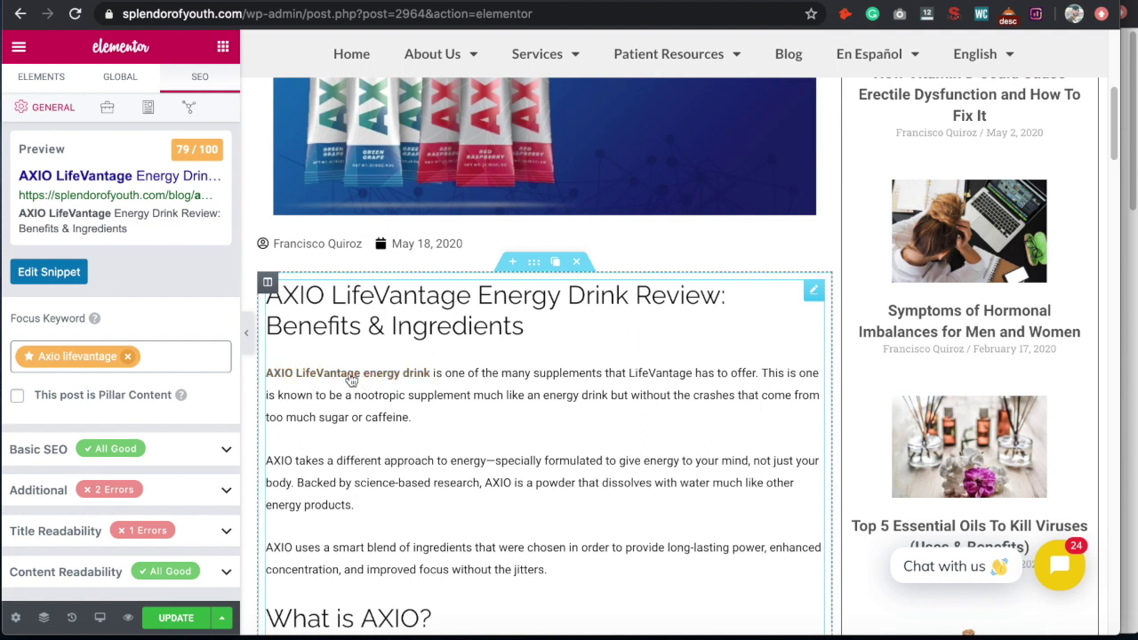
{"action": "scroll", "coordinate": [475, 502], "scroll_direction": "down", "scroll_amount": 8}
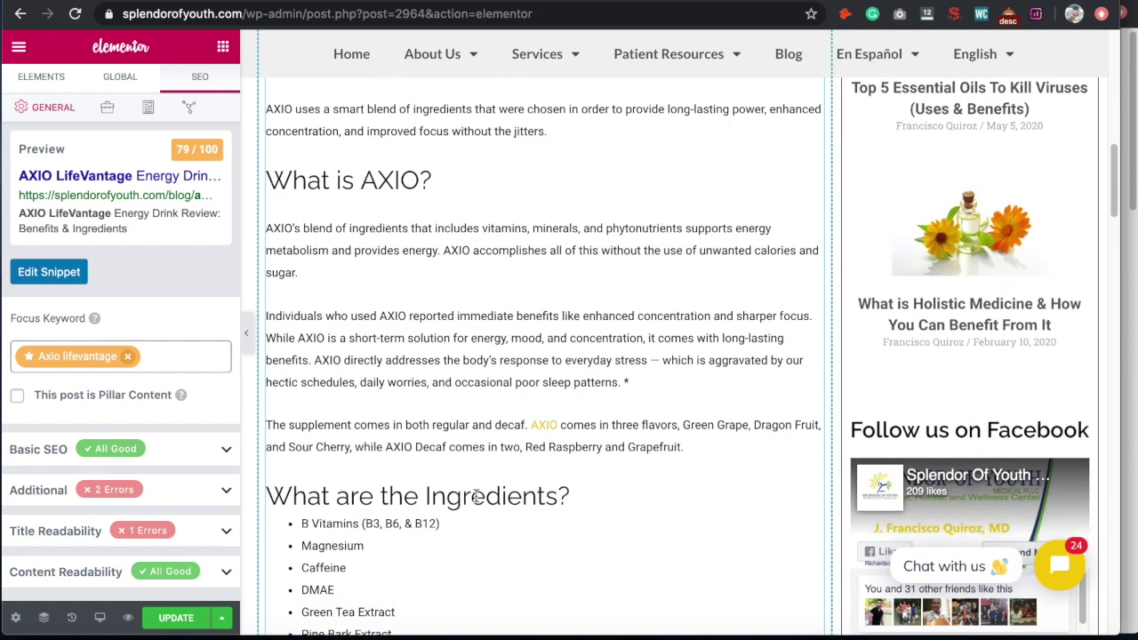
{"action": "scroll", "coordinate": [476, 502], "scroll_direction": "up", "scroll_amount": 4}
{"action": "scroll", "coordinate": [476, 500], "scroll_direction": "up", "scroll_amount": 15}
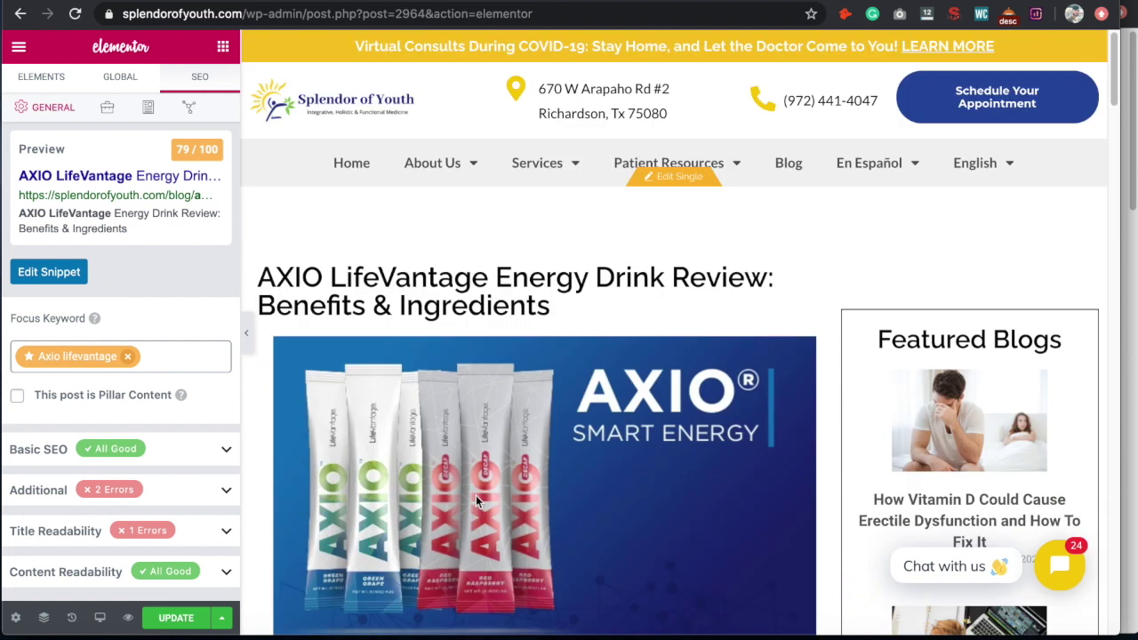
- Exit Elementor to the WordPress post editor and open the featured image in the media library
{"action": "left_click", "coordinate": [19, 55]}
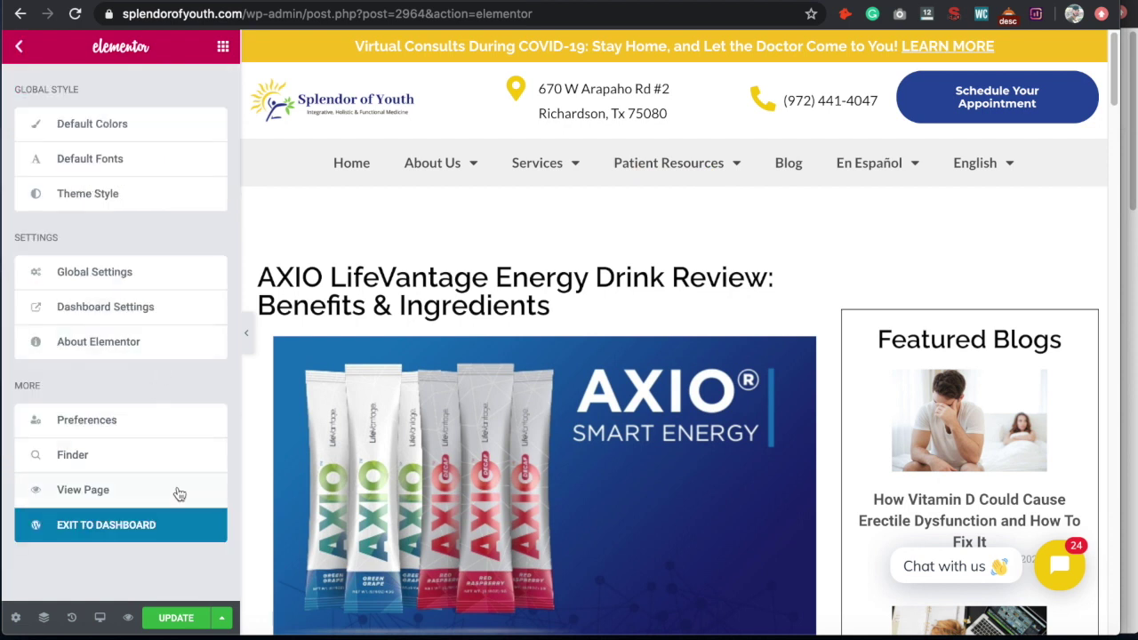
{"action": "left_click", "coordinate": [187, 525]}
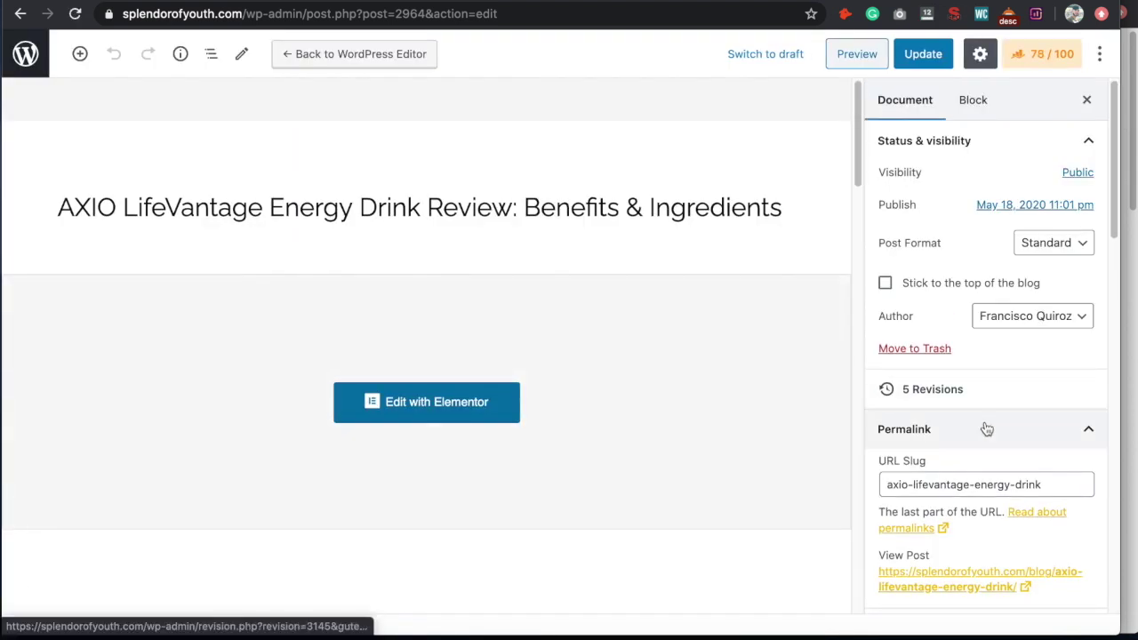
{"action": "scroll", "coordinate": [986, 430], "scroll_direction": "down", "scroll_amount": 8}
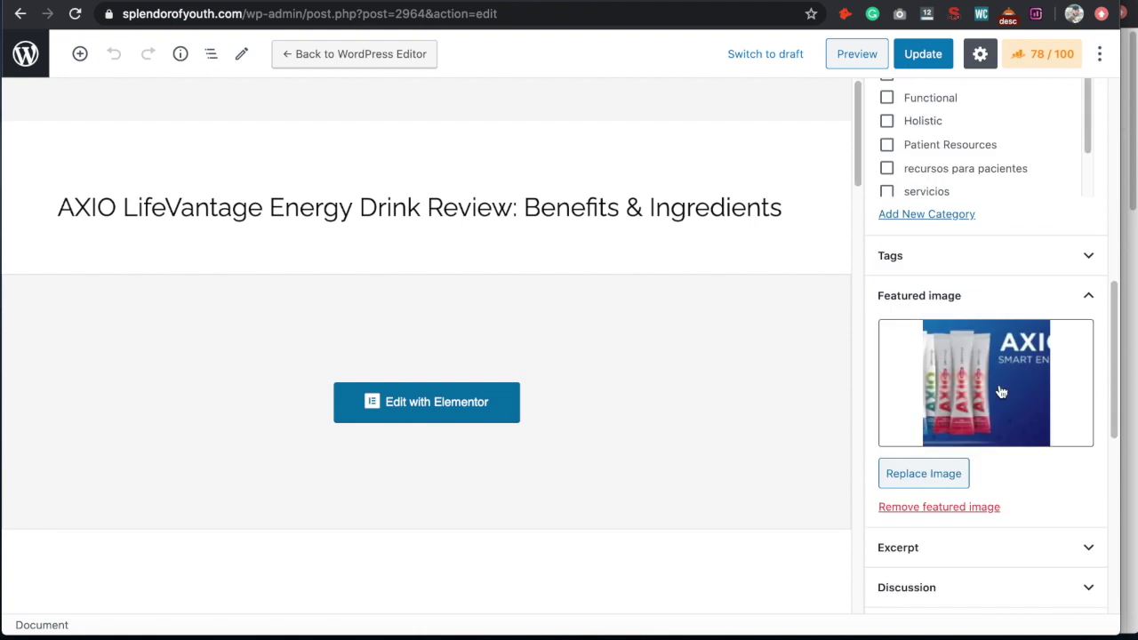
{"action": "left_click", "coordinate": [1001, 392]}
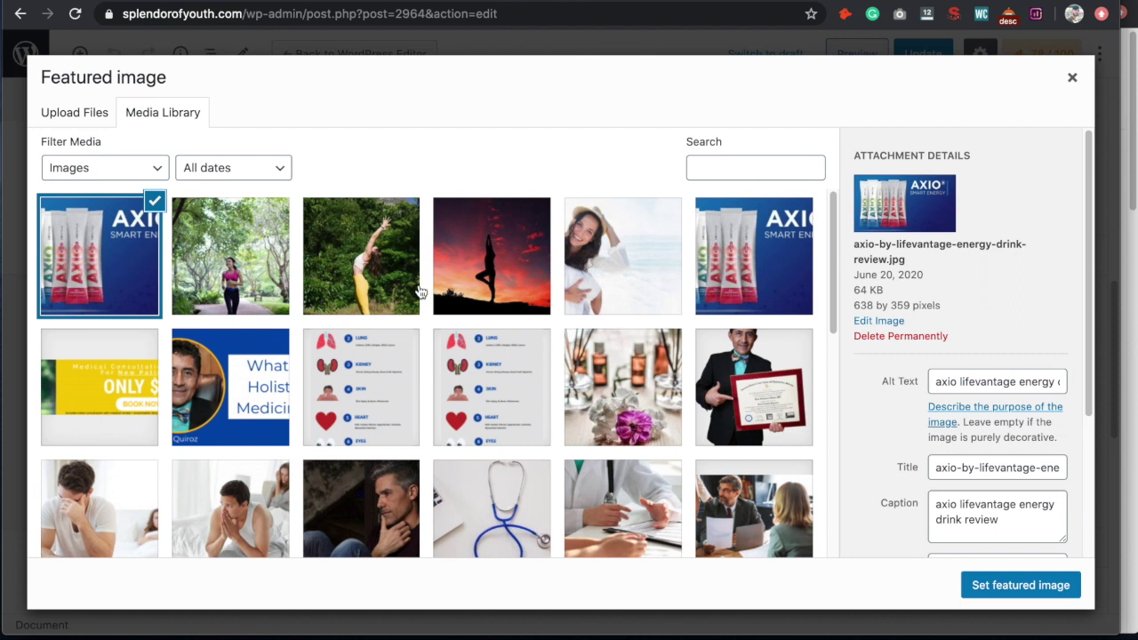
- Inspect the featured image's title, alt text, caption and description, and set the same AXIO picture as the featured image
{"action": "left_click", "coordinate": [949, 468]}
{"action": "left_click_drag", "start_coordinate": [949, 467], "coordinate": [1064, 468]}
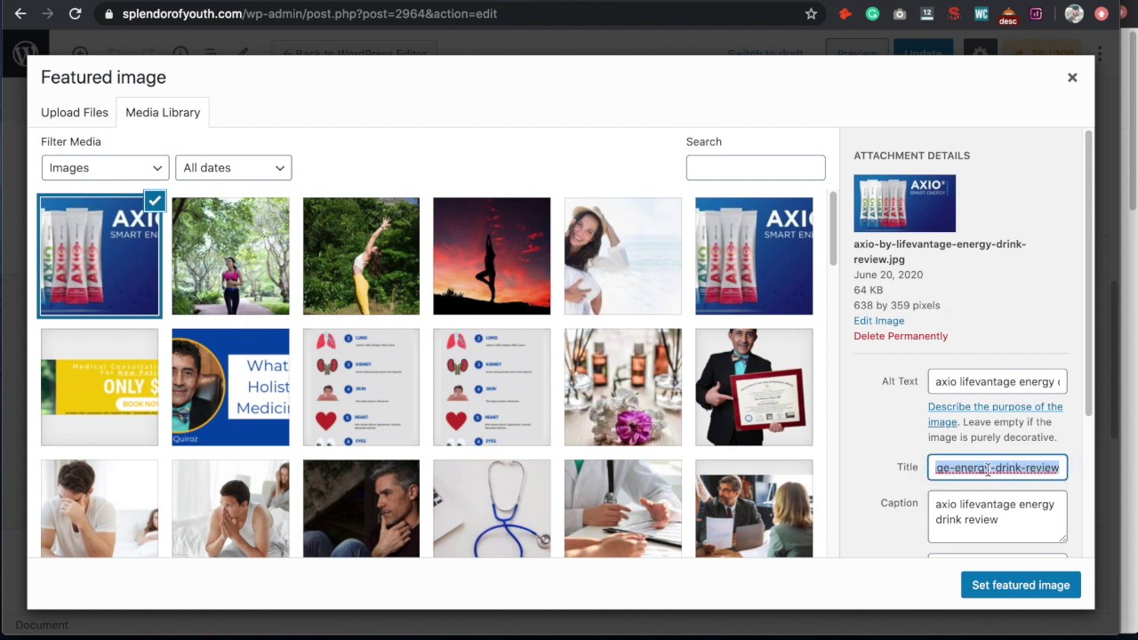
{"action": "left_click_drag", "start_coordinate": [935, 383], "coordinate": [1054, 381]}
{"action": "scroll", "coordinate": [1031, 445], "scroll_direction": "down", "scroll_amount": 3}
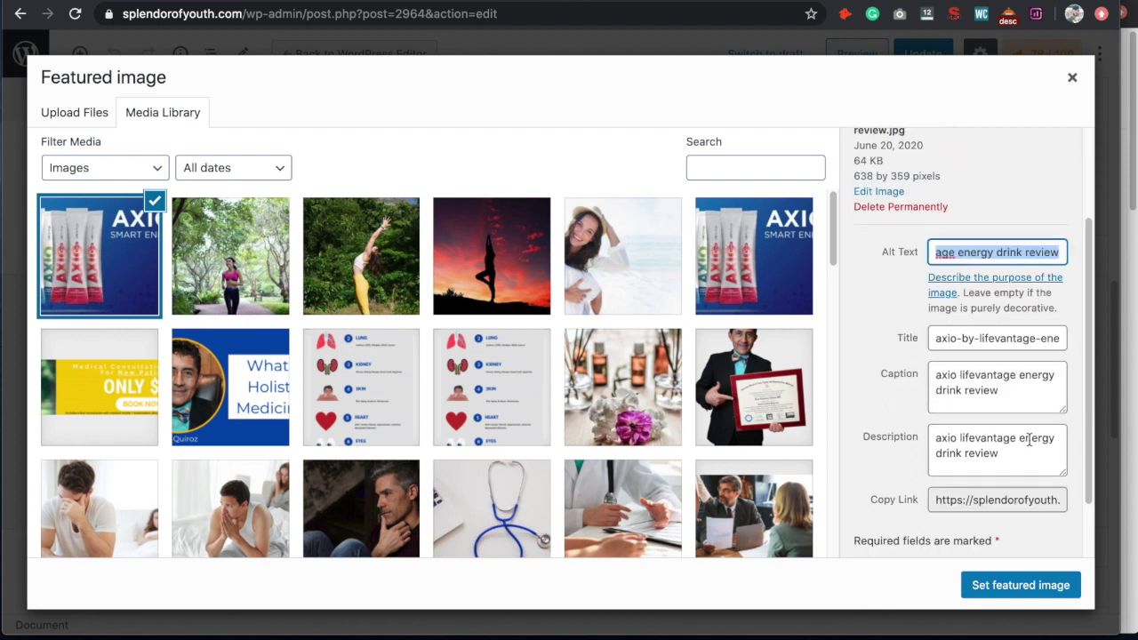
{"action": "left_click_drag", "start_coordinate": [935, 374], "coordinate": [1013, 393]}
{"action": "left_click", "coordinate": [1002, 455]}
{"action": "left_click_drag", "start_coordinate": [1002, 455], "coordinate": [930, 431]}
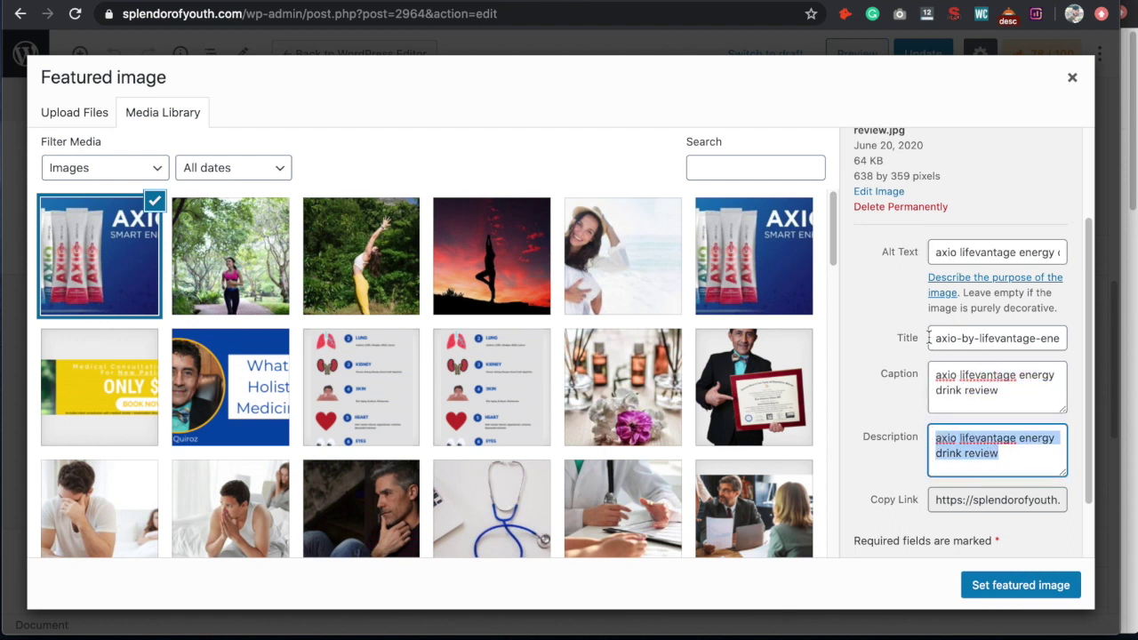
{"action": "left_click_drag", "start_coordinate": [933, 338], "coordinate": [1063, 338]}
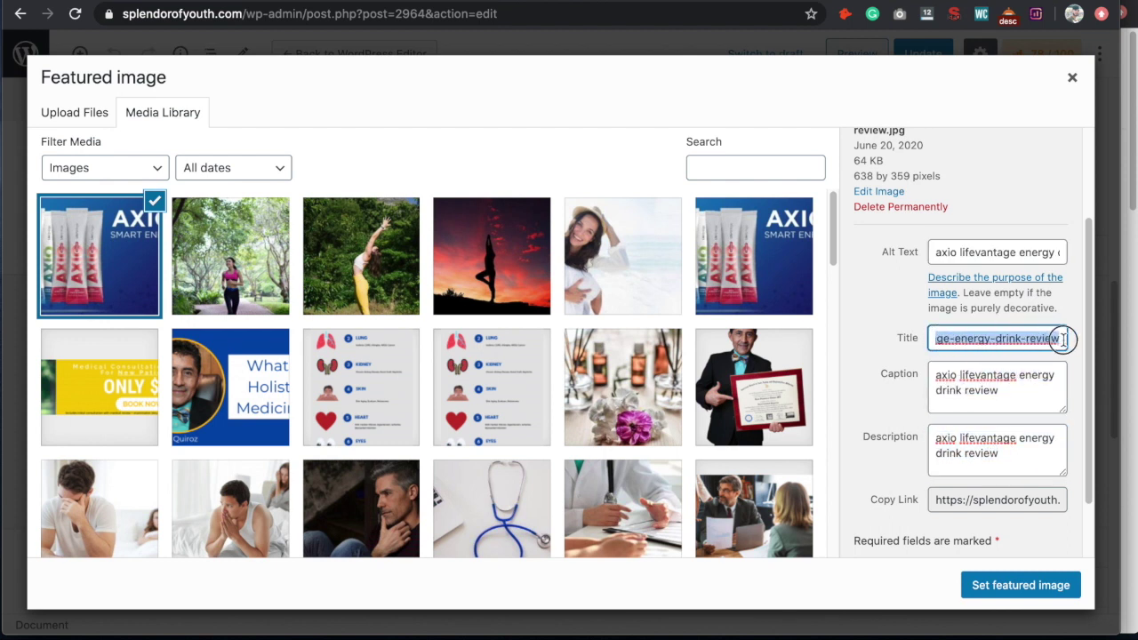
{"action": "left_click", "coordinate": [1003, 584]}
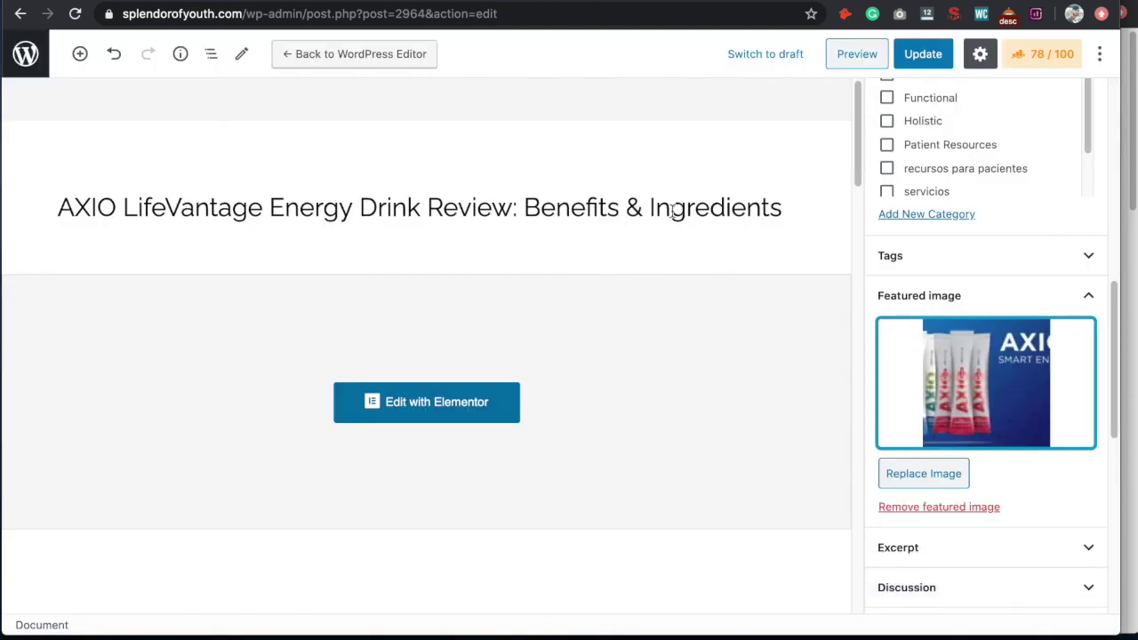
- Switch to the Google Images results for axio lifevantage and preview the AXIO Regular image from lifevantage.com
{"action": "scroll", "coordinate": [888, 194], "scroll_direction": "up", "scroll_amount": 3}
{"action": "scroll", "coordinate": [889, 193], "scroll_direction": "up", "scroll_amount": 5}
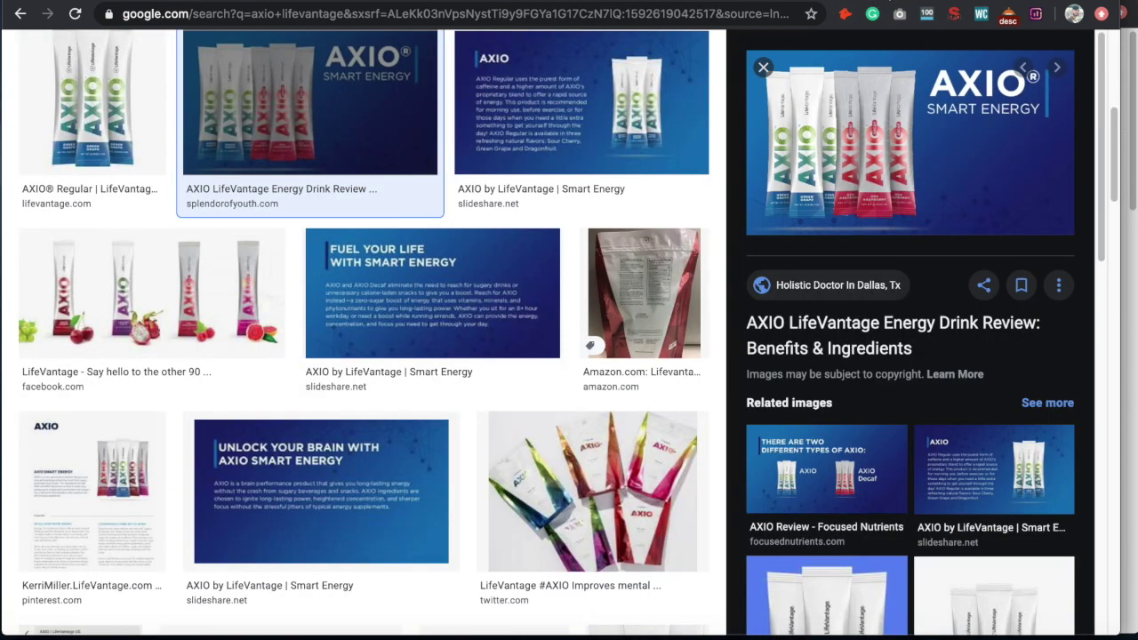
{"action": "scroll", "coordinate": [67, 355], "scroll_direction": "up", "scroll_amount": 5}
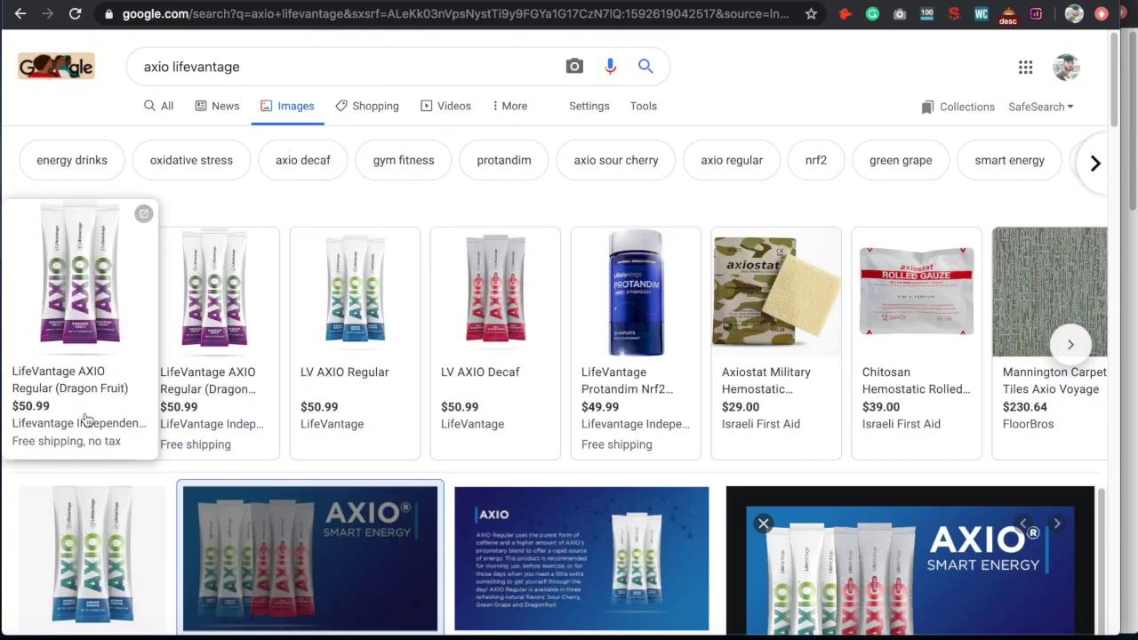
{"action": "left_click", "coordinate": [66, 539]}
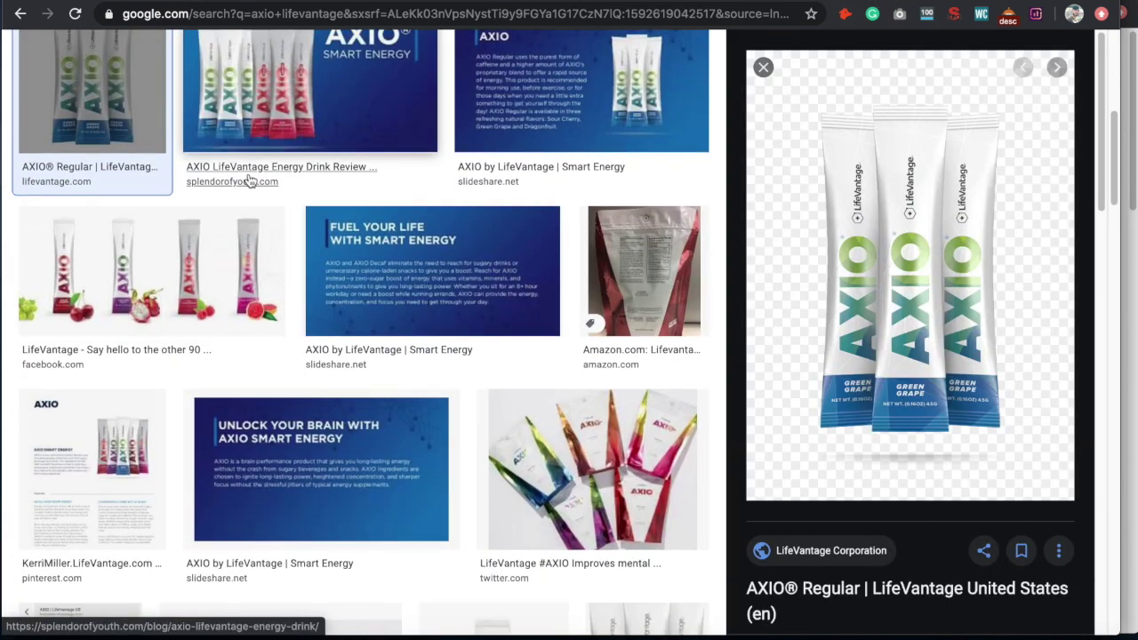
- Preview the AXIO LifeVantage Energy Drink Review image from splendorofyouth.com among the image results, and close the preview
{"action": "left_click", "coordinate": [321, 155]}
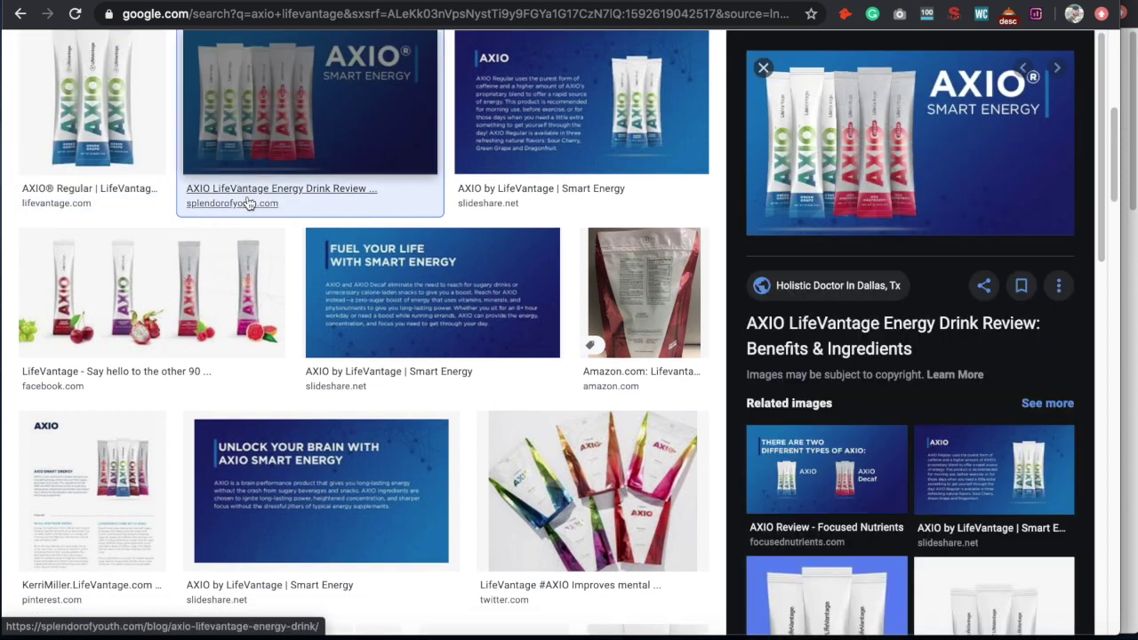
{"action": "scroll", "coordinate": [283, 146], "scroll_direction": "up", "scroll_amount": 5}
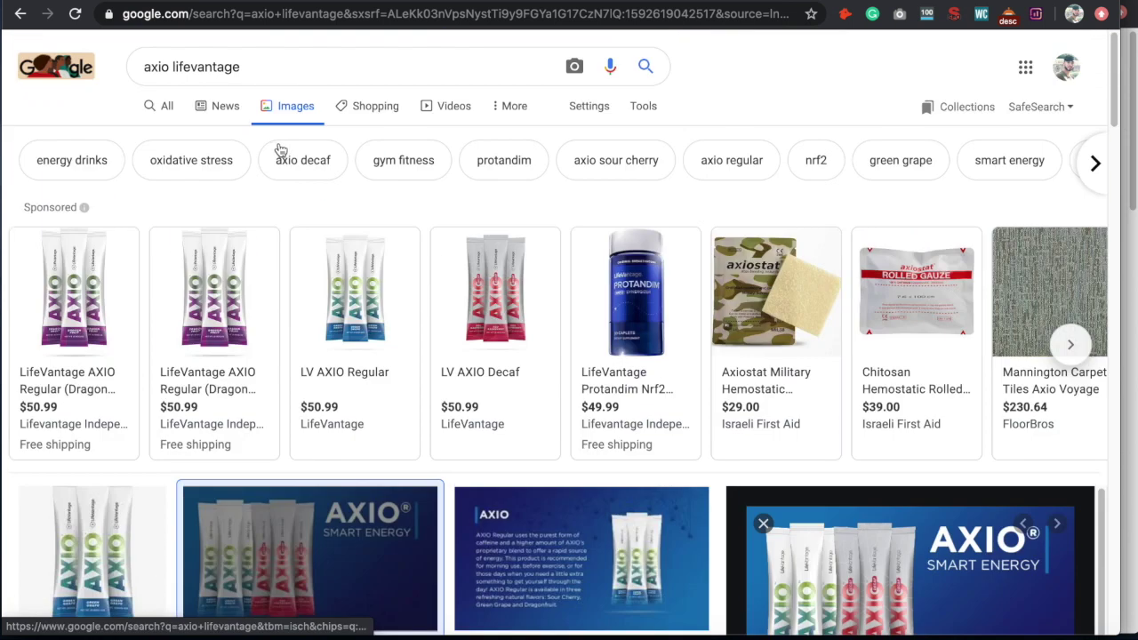
{"action": "scroll", "coordinate": [218, 282], "scroll_direction": "down", "scroll_amount": 2}
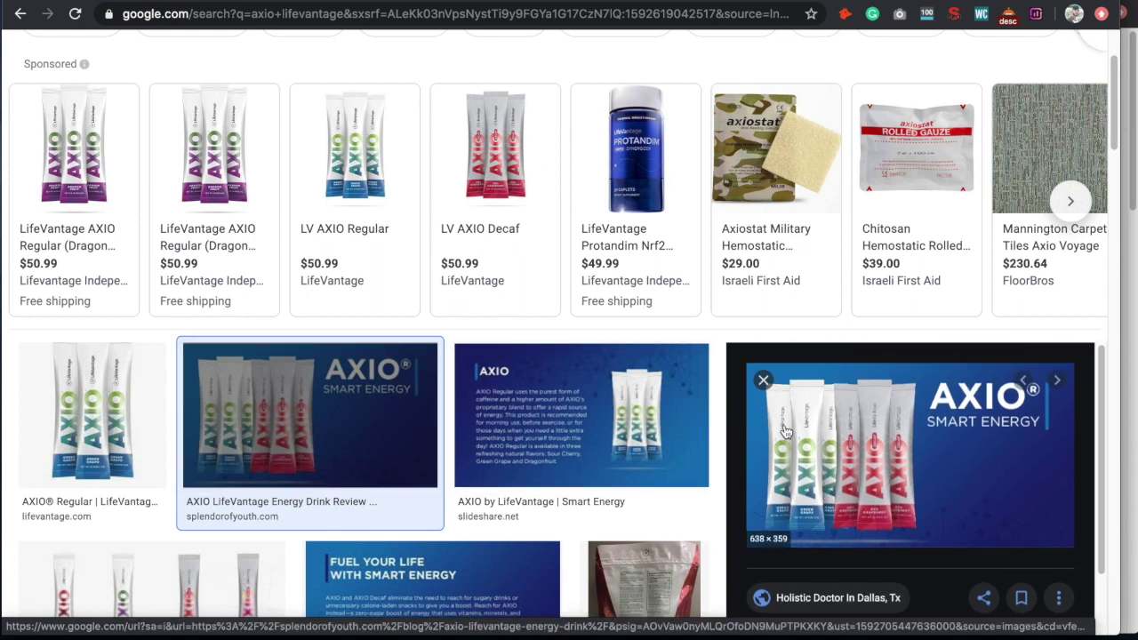
{"action": "left_click", "coordinate": [762, 380]}
- Skim the other axio lifevantage image results and switch back to the all-results view of the search
{"action": "scroll", "coordinate": [738, 484], "scroll_direction": "down", "scroll_amount": 6}
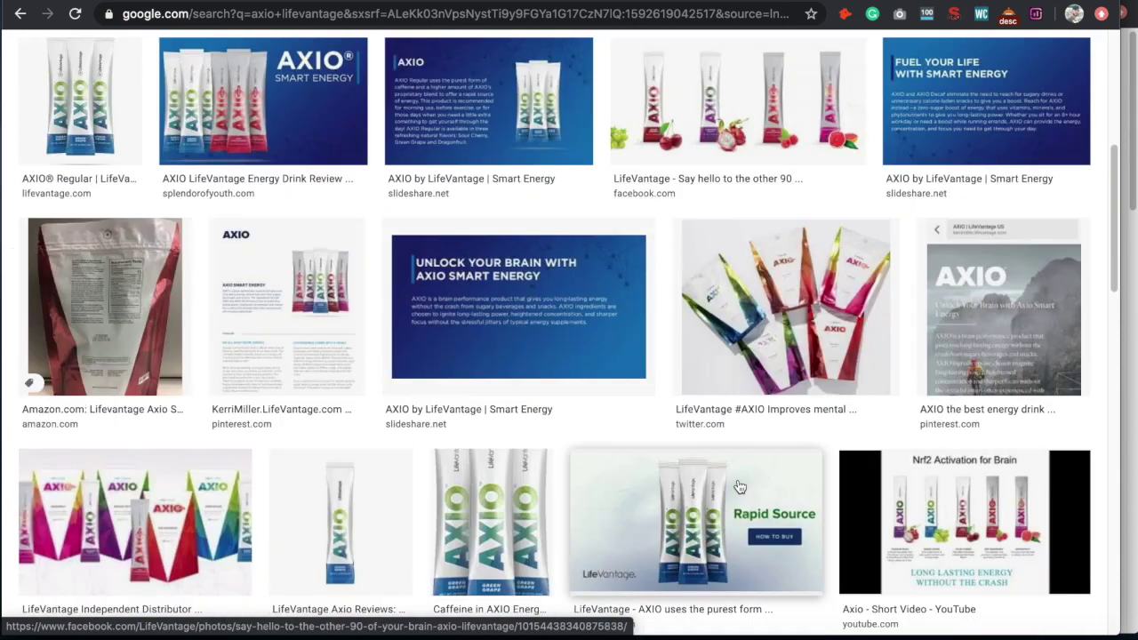
{"action": "scroll", "coordinate": [737, 485], "scroll_direction": "up", "scroll_amount": 8}
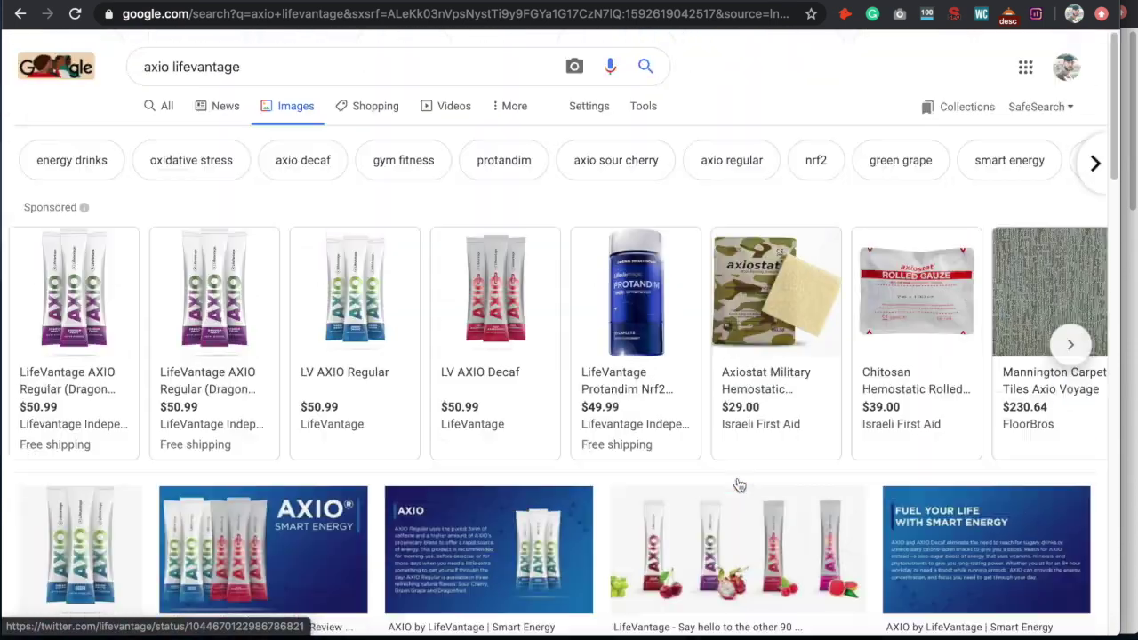
{"action": "left_click", "coordinate": [166, 106]}
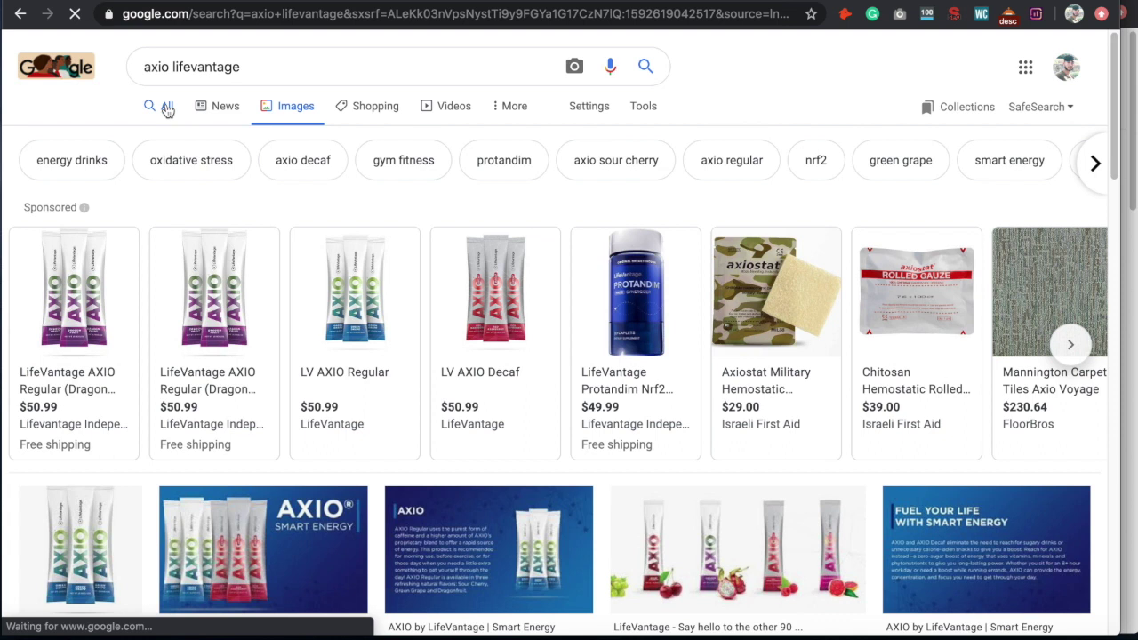